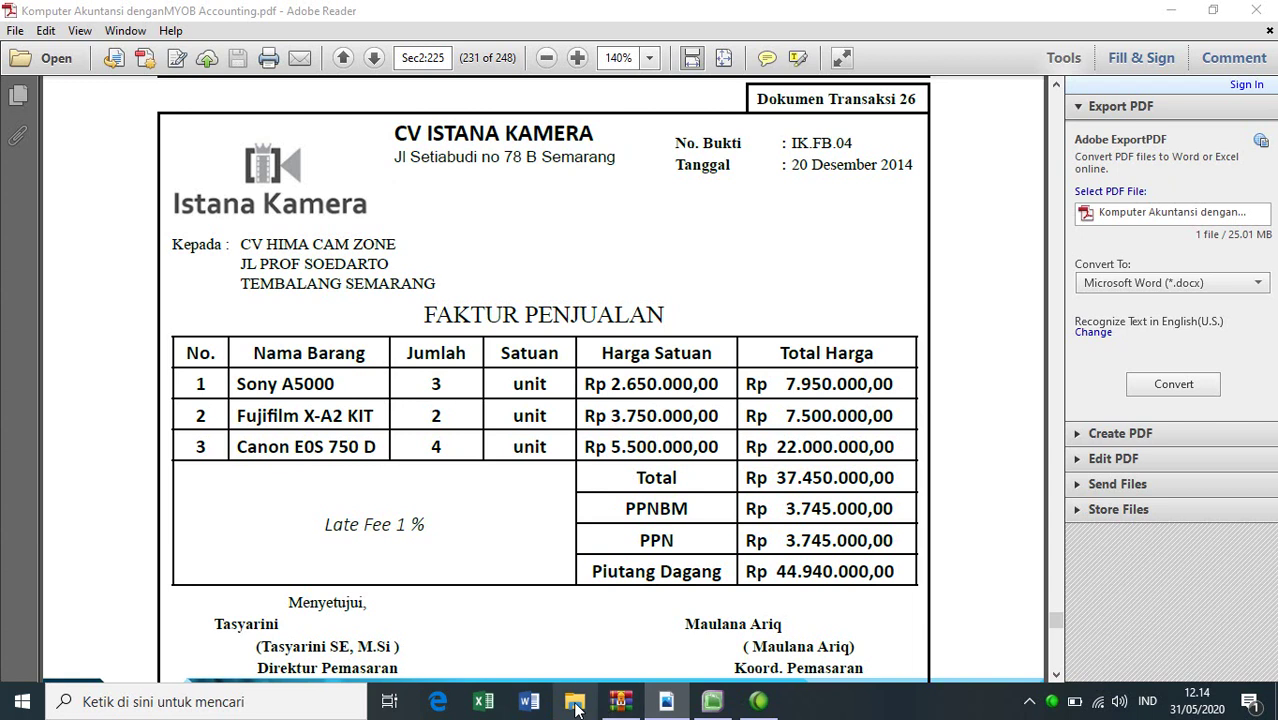
Step: Review transaction document 26, CV Istana Kamera's sales invoice, alongside the preceding goods receipt in the accounting PDF
{"action": "mouse_move", "coordinate": [690, 698]}
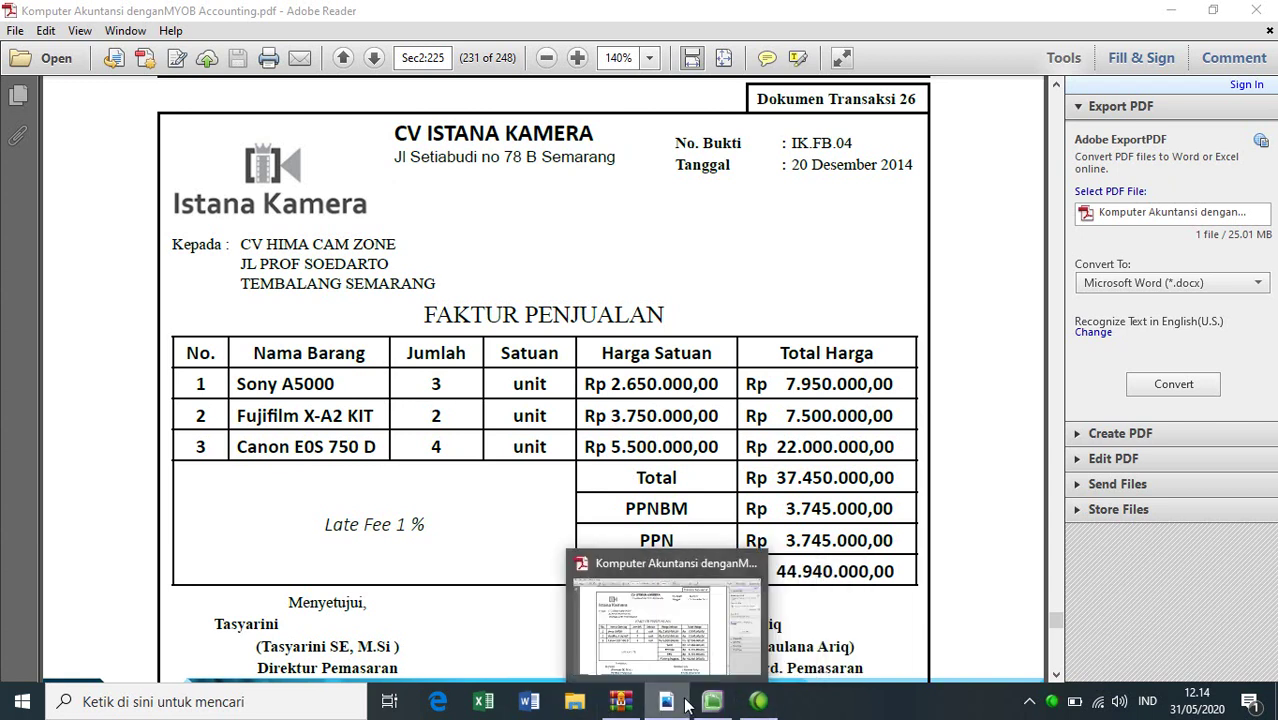
{"action": "left_click", "coordinate": [797, 608]}
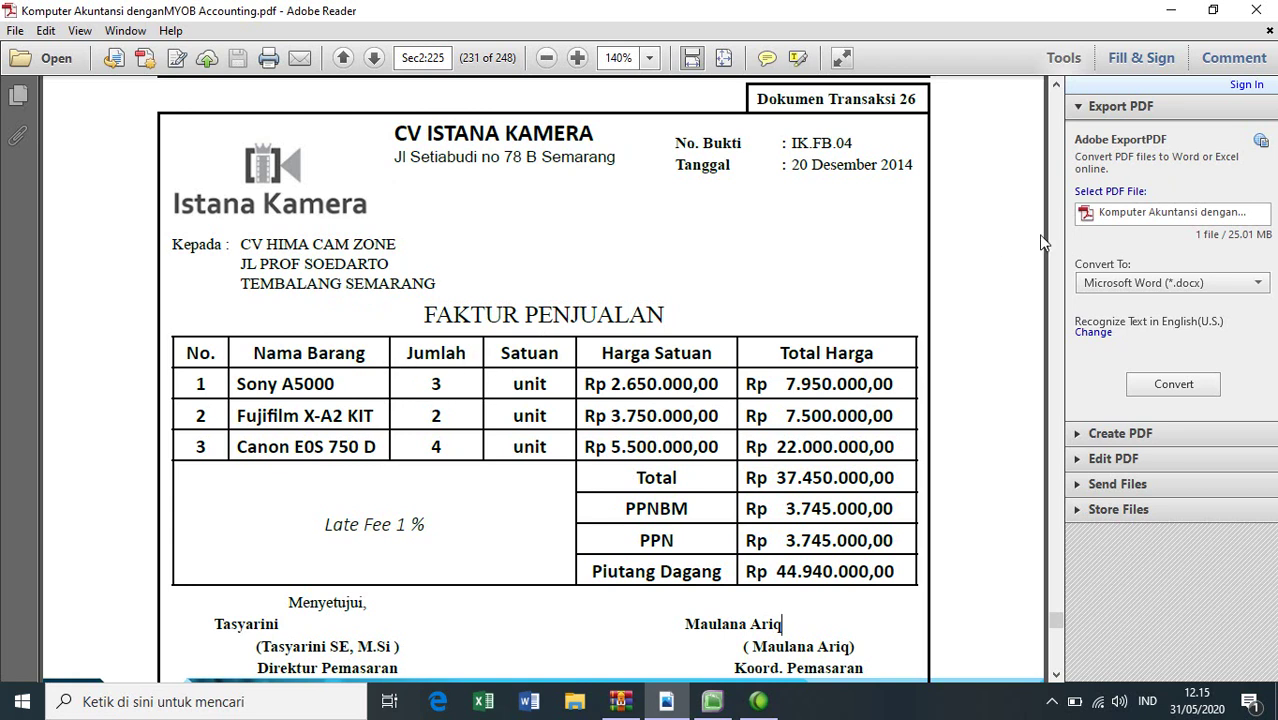
{"action": "scroll", "coordinate": [1057, 283], "scroll_direction": "down", "scroll_amount": 5}
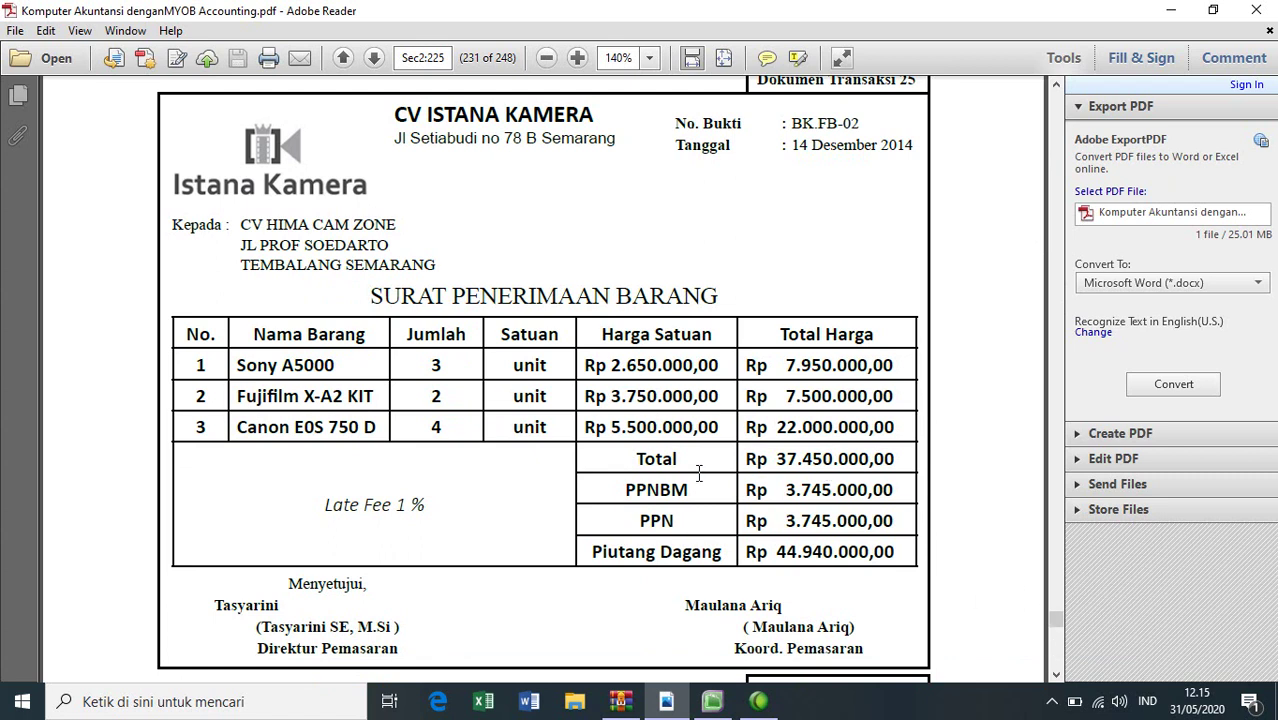
{"action": "left_click", "coordinate": [1056, 637]}
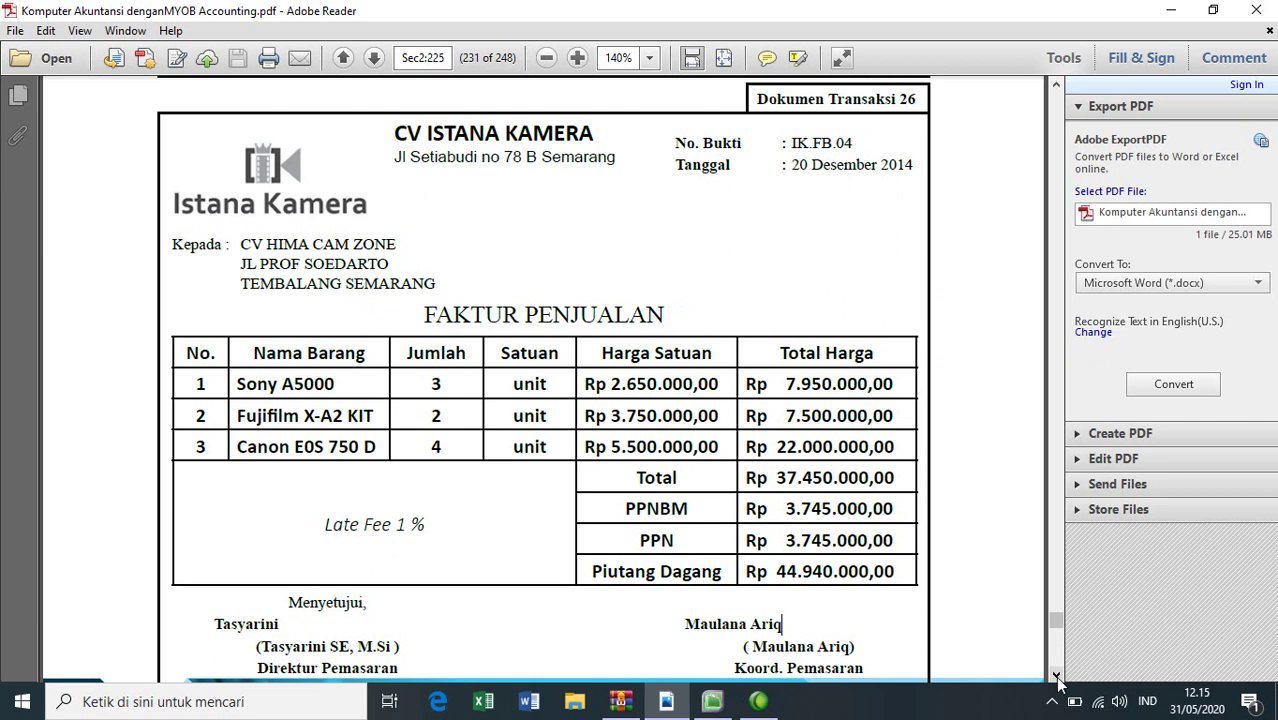
{"action": "left_click", "coordinate": [1057, 676]}
Step: Switch to MYOB Accounting and list the orders in the Purchases Register dated from 1/12/2014
{"action": "left_click", "coordinate": [712, 701]}
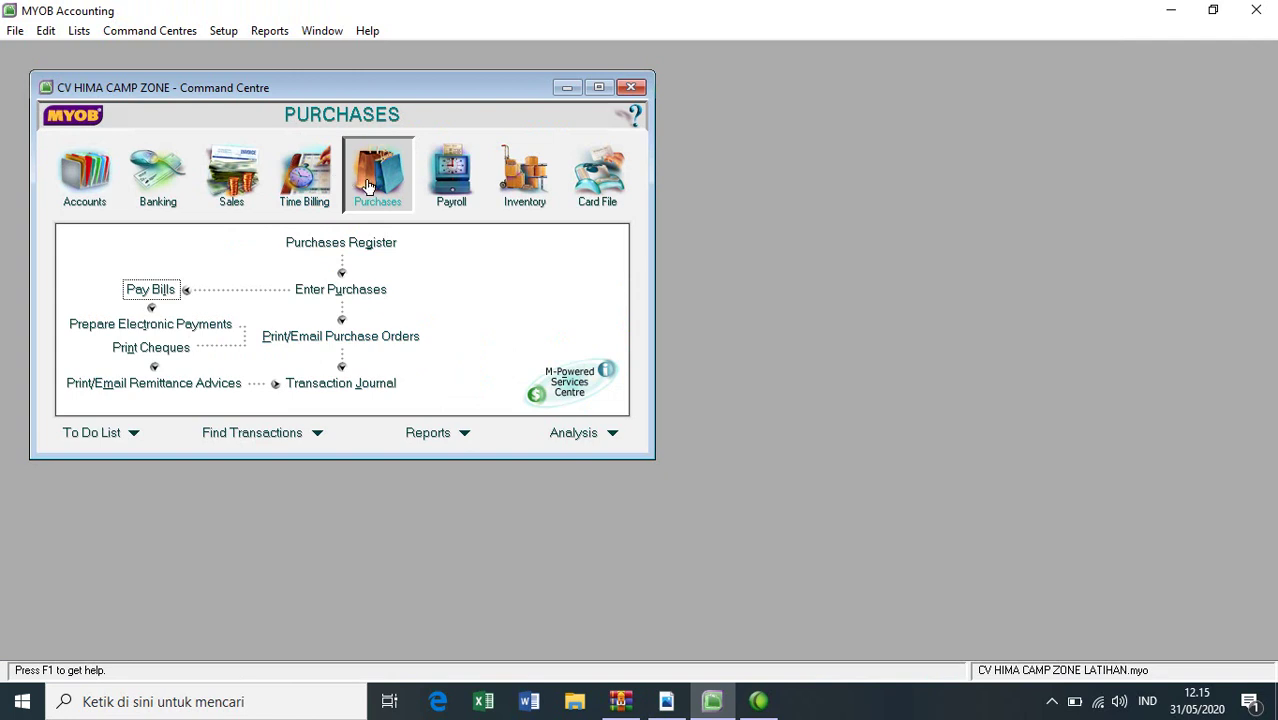
{"action": "left_click", "coordinate": [338, 243]}
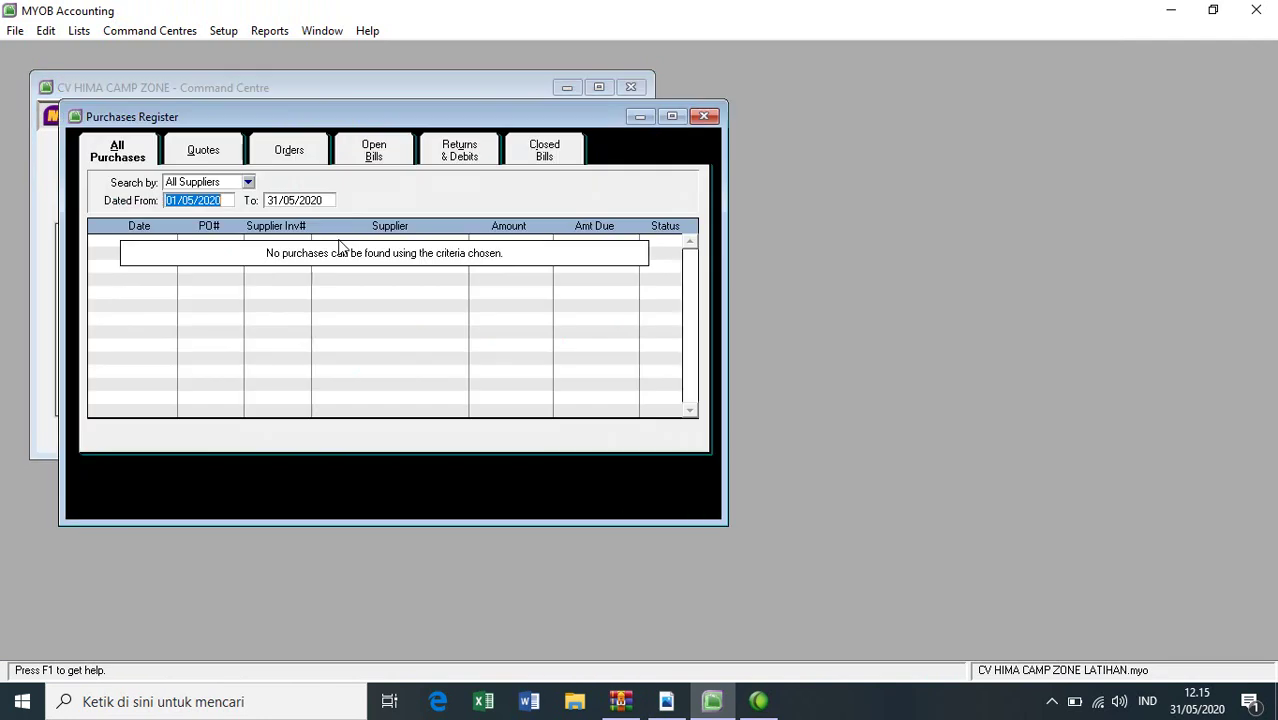
{"action": "left_click", "coordinate": [279, 156]}
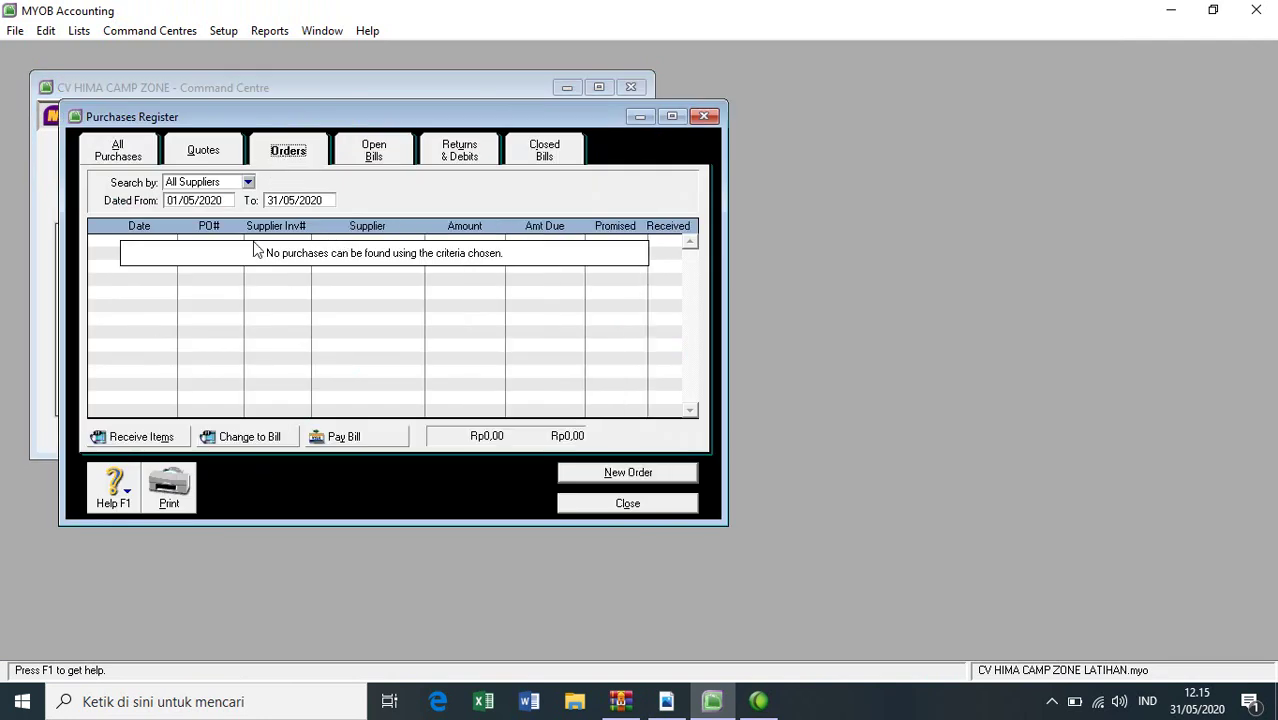
{"action": "left_click", "coordinate": [227, 203]}
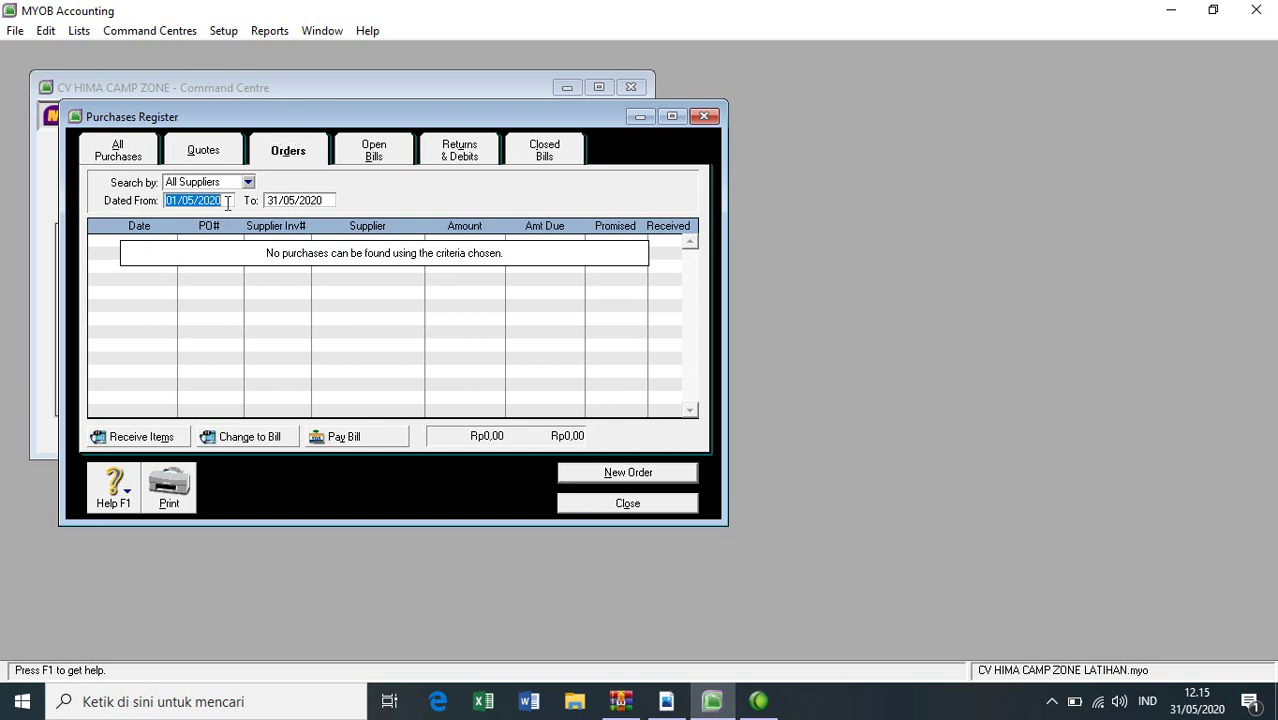
{"action": "type", "text": "1"}
{"action": "type", "text": "/12/2014"}
{"action": "key", "text": "Tab"}
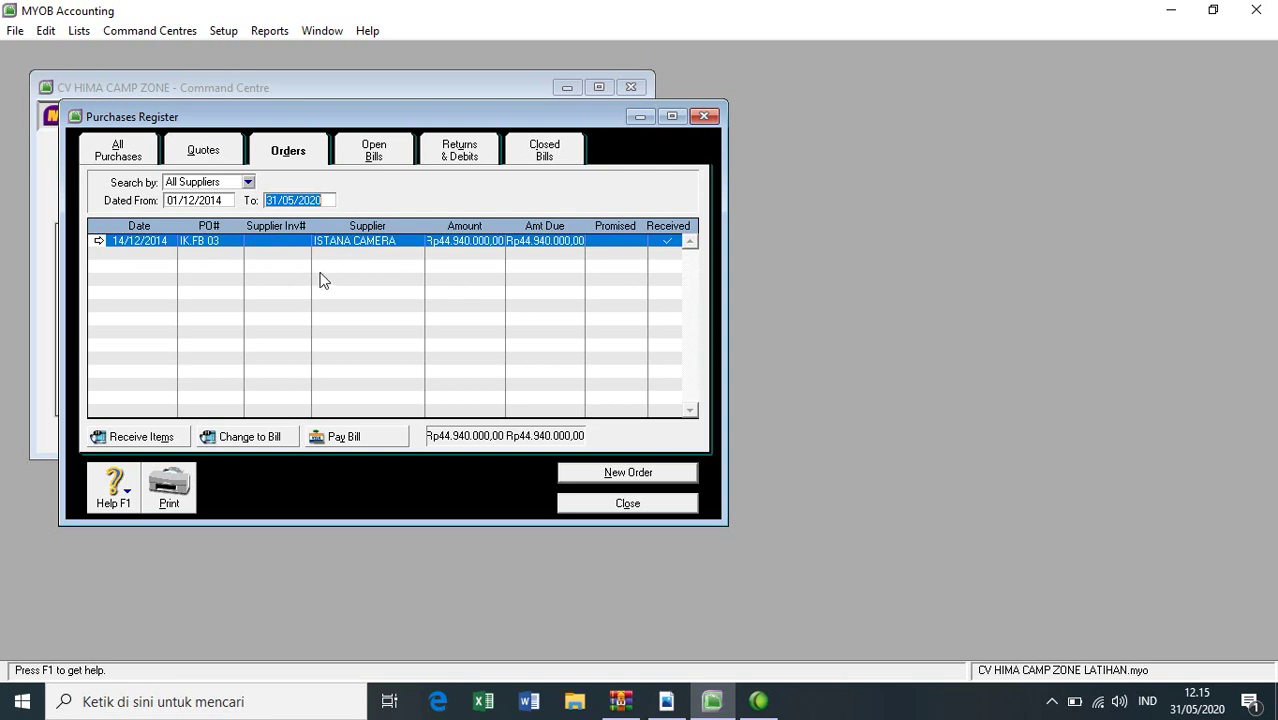
Step: Convert the Istana Camera order to a bill and check it against the PDF invoice and the transaction recap
{"action": "left_click", "coordinate": [242, 437]}
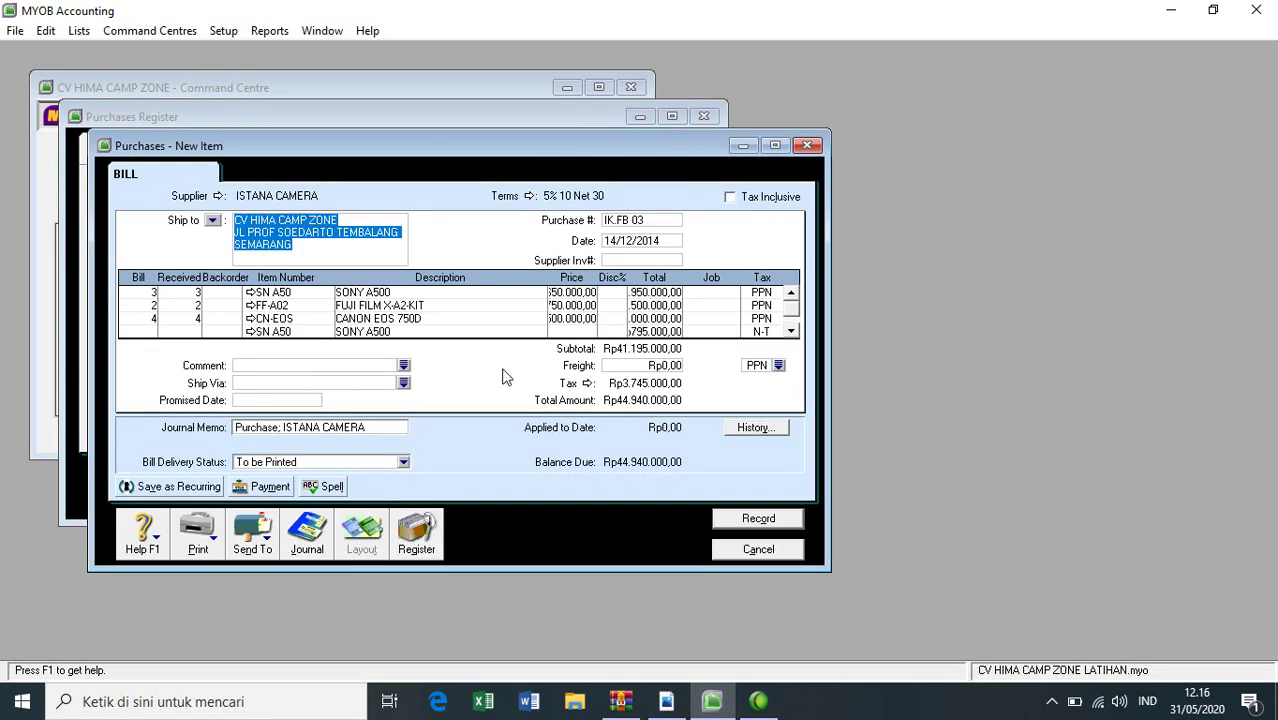
{"action": "left_click", "coordinate": [776, 154]}
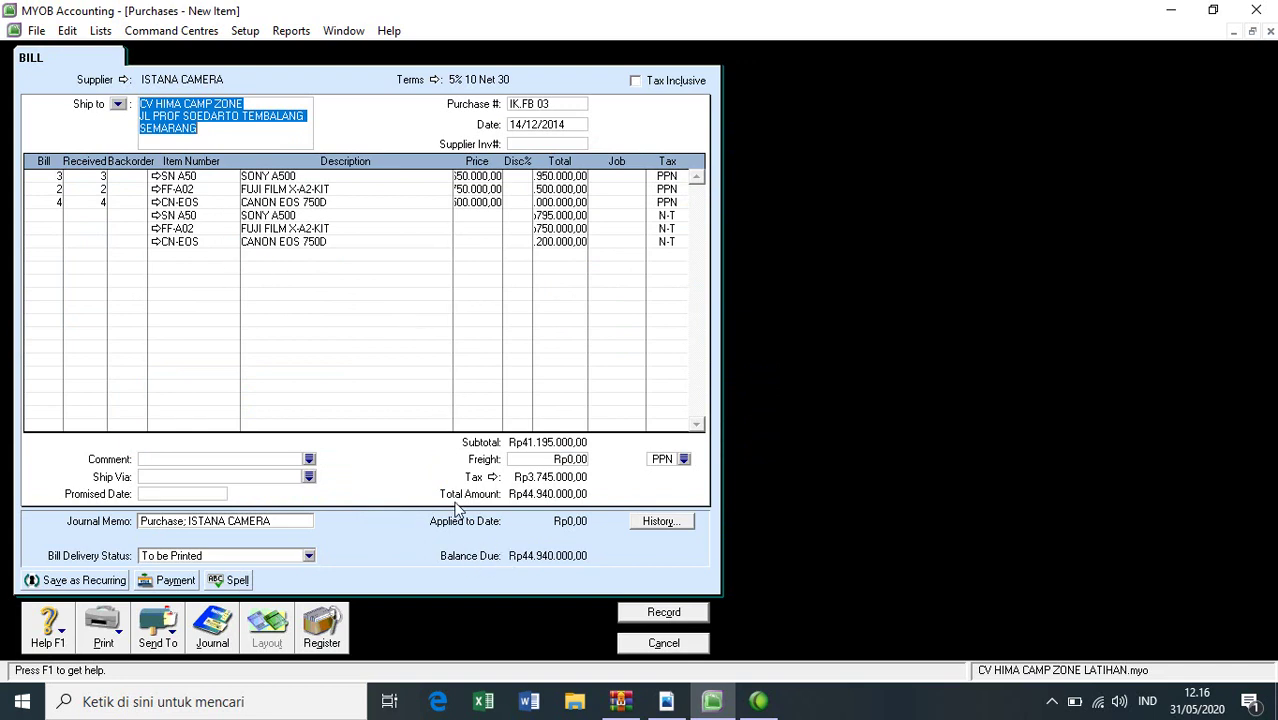
{"action": "left_click", "coordinate": [666, 701]}
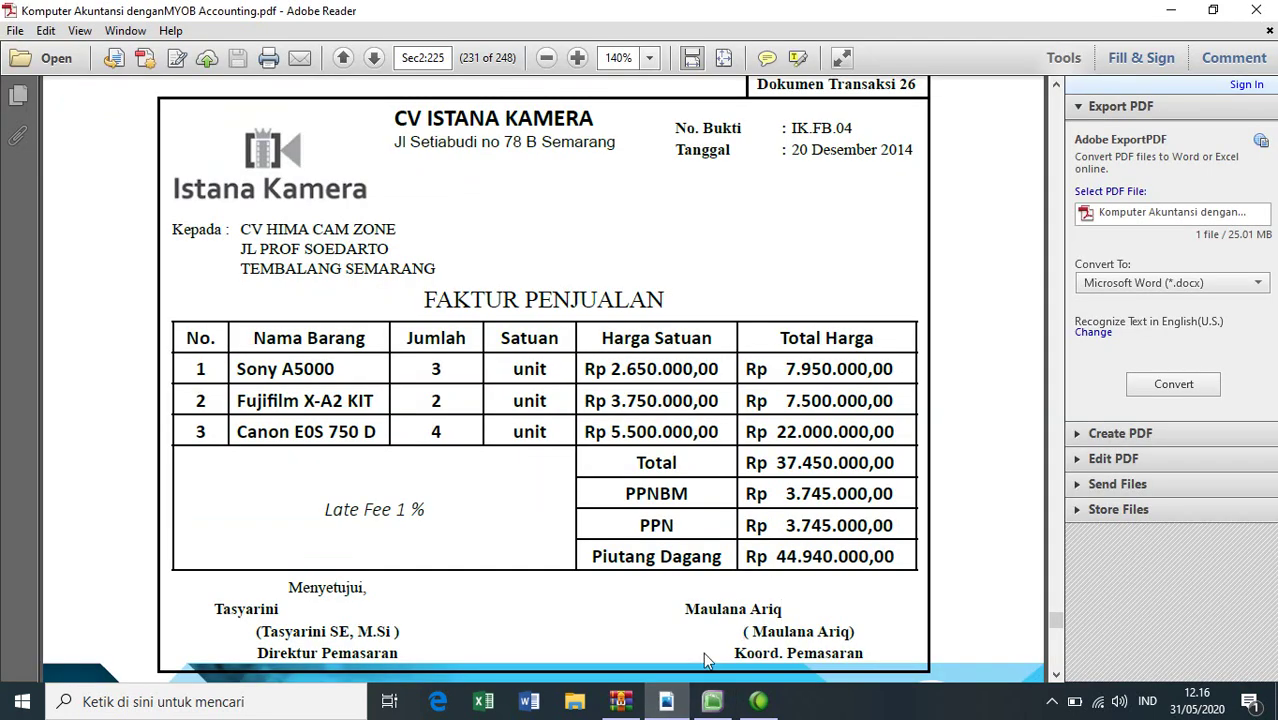
{"action": "mouse_move", "coordinate": [698, 693]}
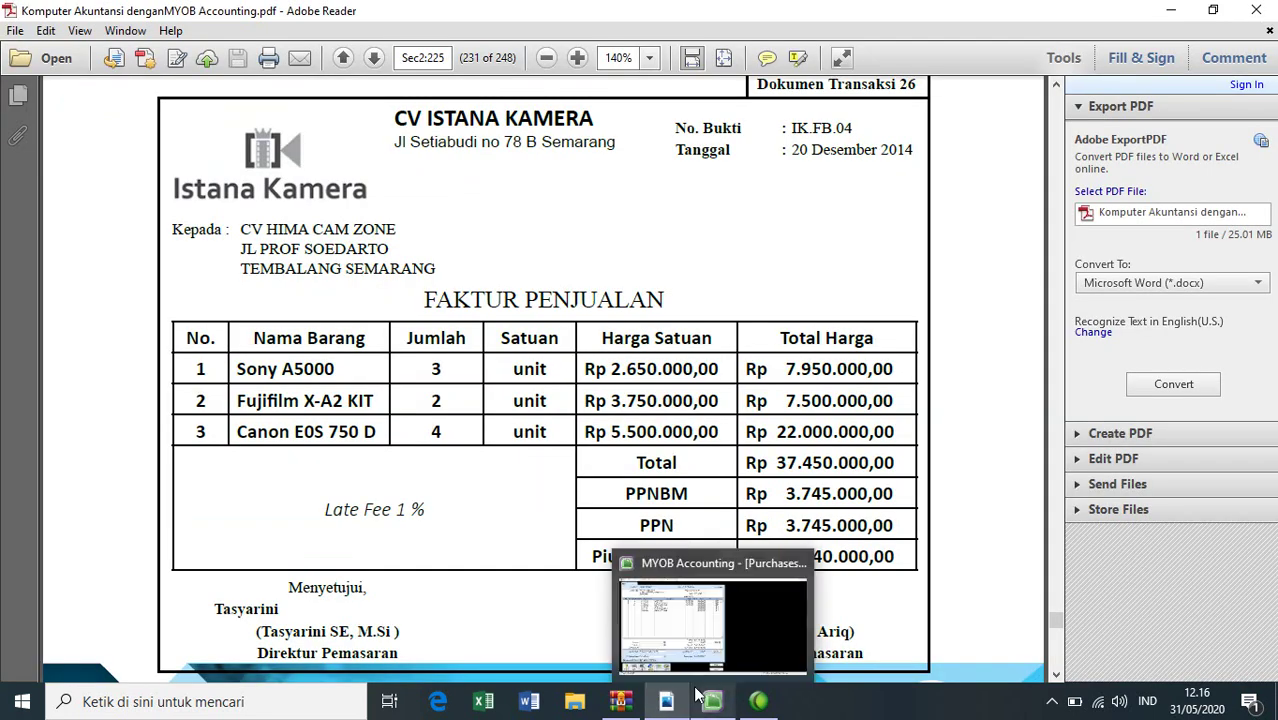
{"action": "left_click", "coordinate": [667, 631]}
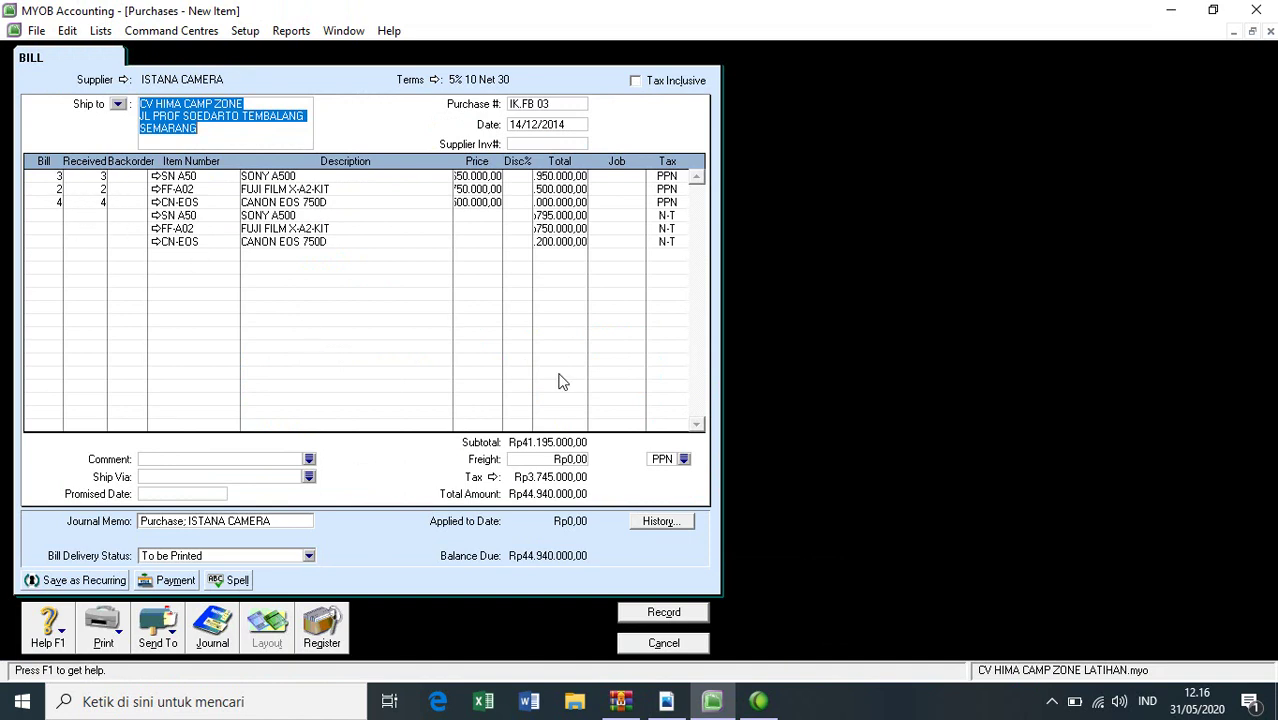
{"action": "key", "text": "ctrl+r"}
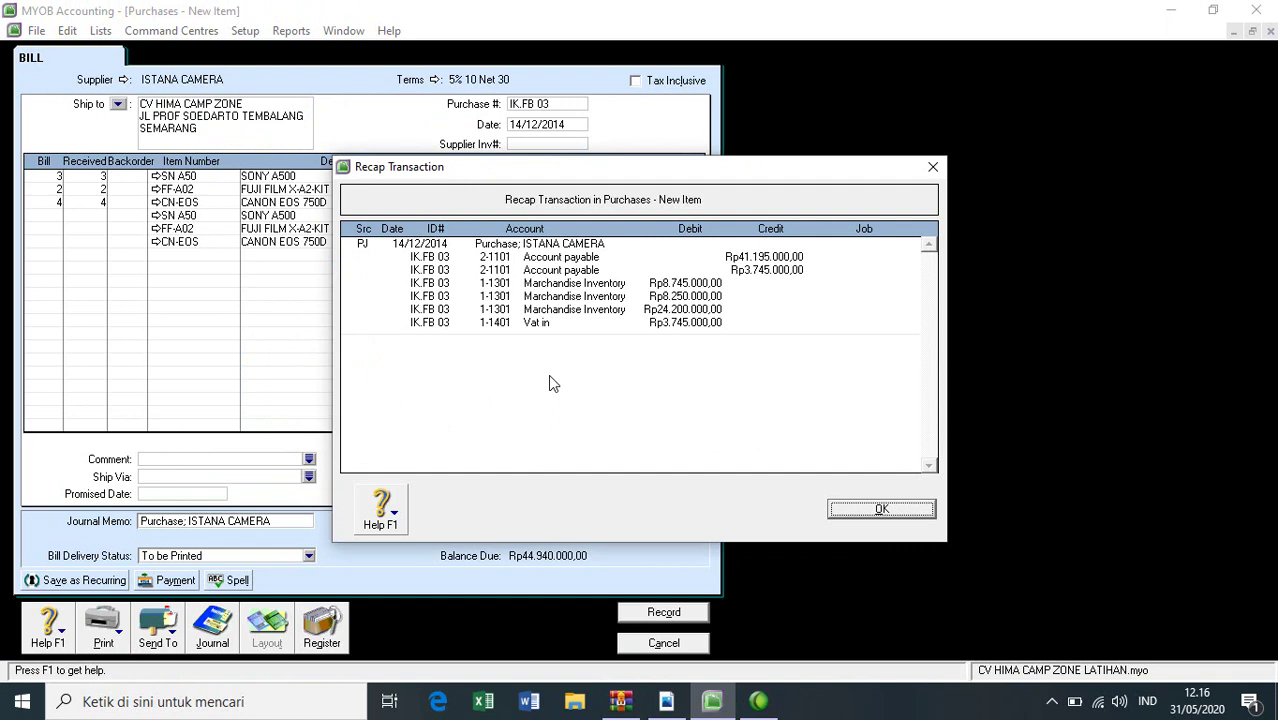
{"action": "left_click", "coordinate": [880, 510]}
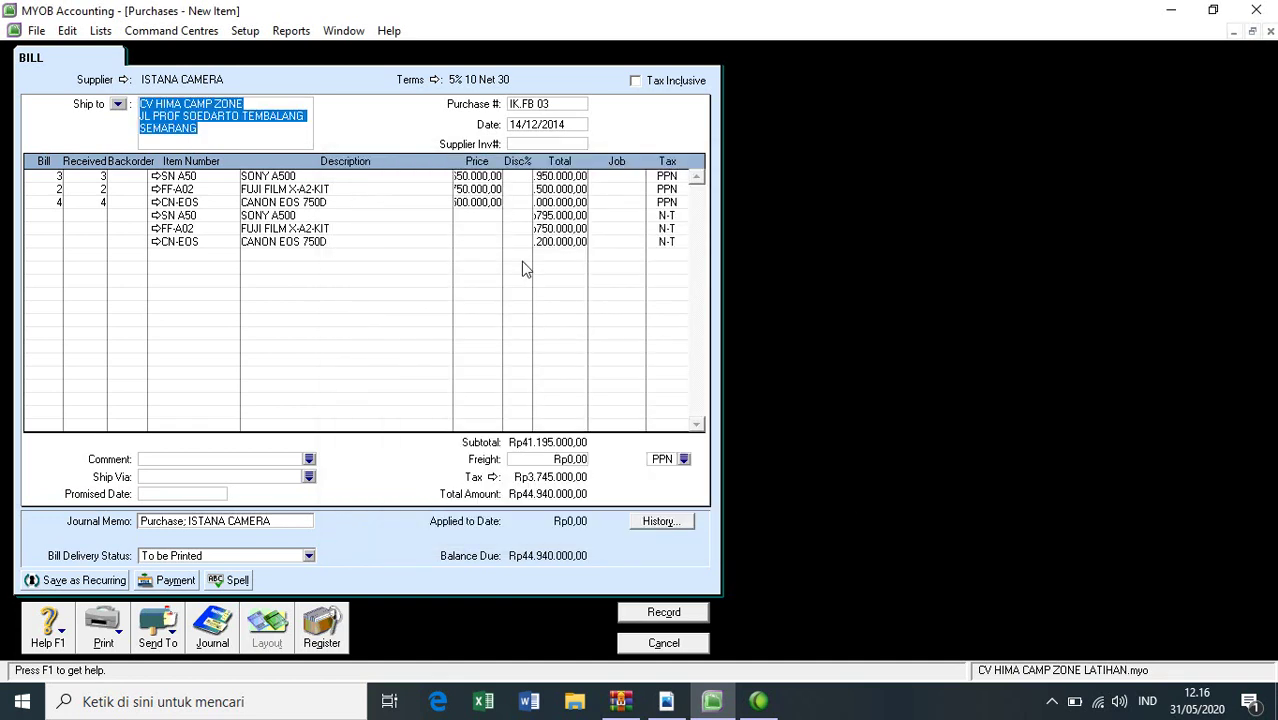
Step: Change the bill's purchase number to match the No. Bukti on the PDF sales invoice
{"action": "left_click", "coordinate": [540, 106]}
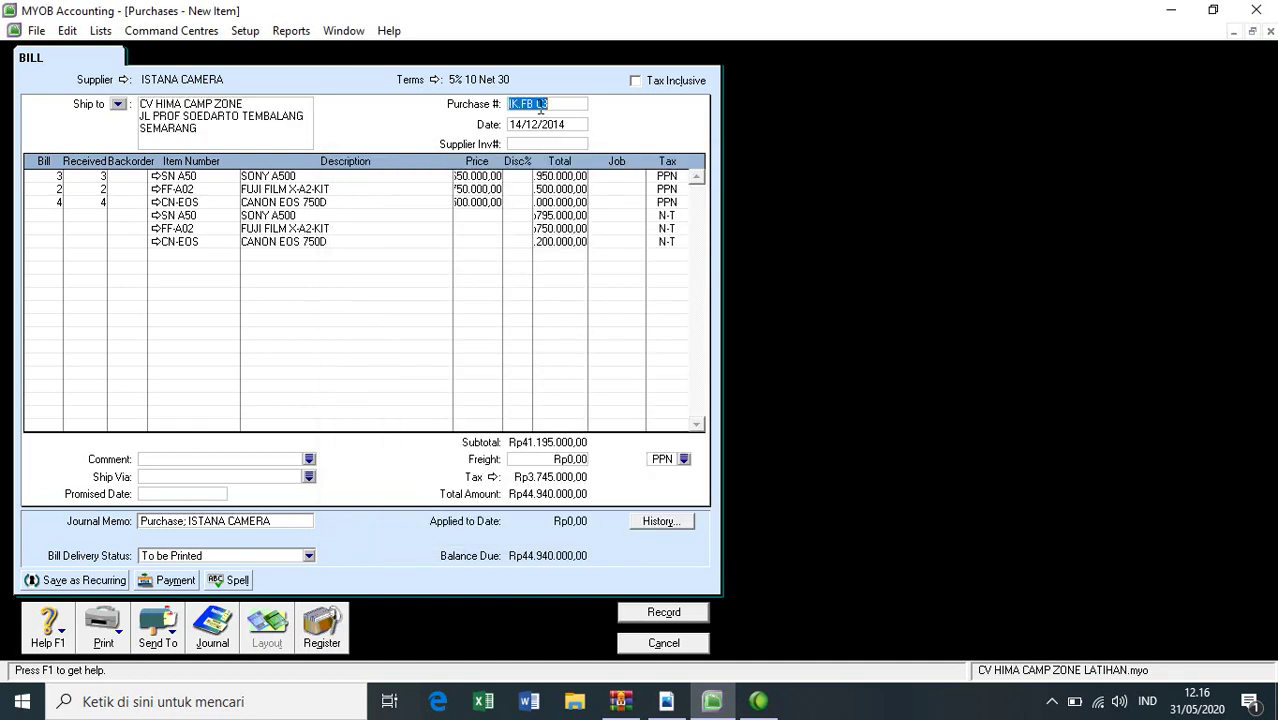
{"action": "left_click", "coordinate": [667, 703]}
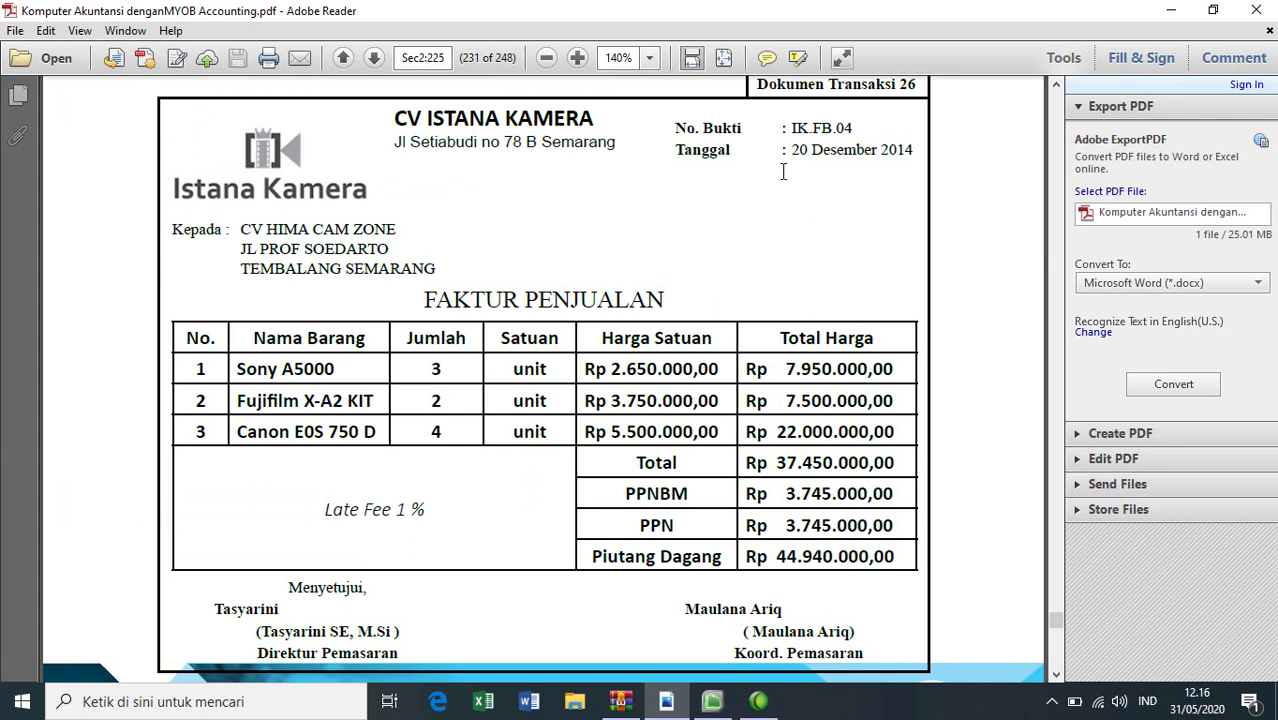
{"action": "left_click", "coordinate": [712, 701]}
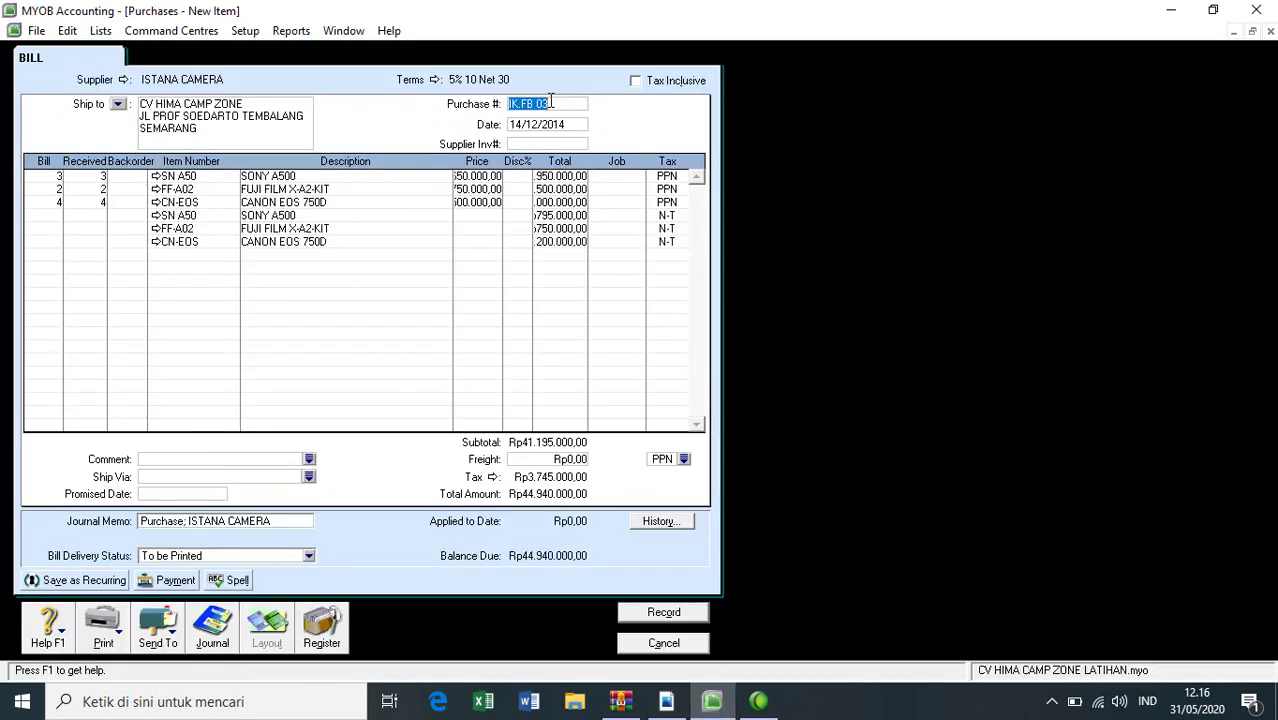
{"action": "left_click", "coordinate": [552, 103]}
{"action": "type", "text": "4"}
Step: Check the invoice date in the PDF and set the bill's date to 20/12/2014
{"action": "left_click", "coordinate": [672, 703]}
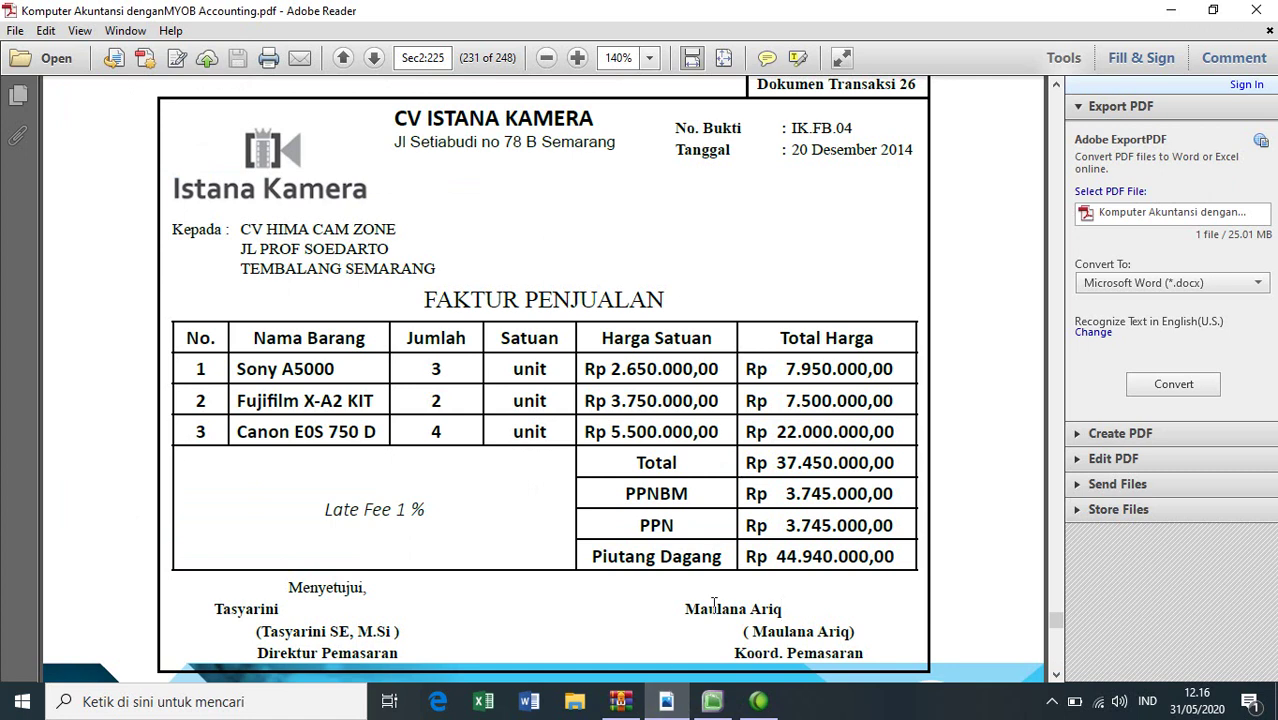
{"action": "left_click", "coordinate": [712, 701]}
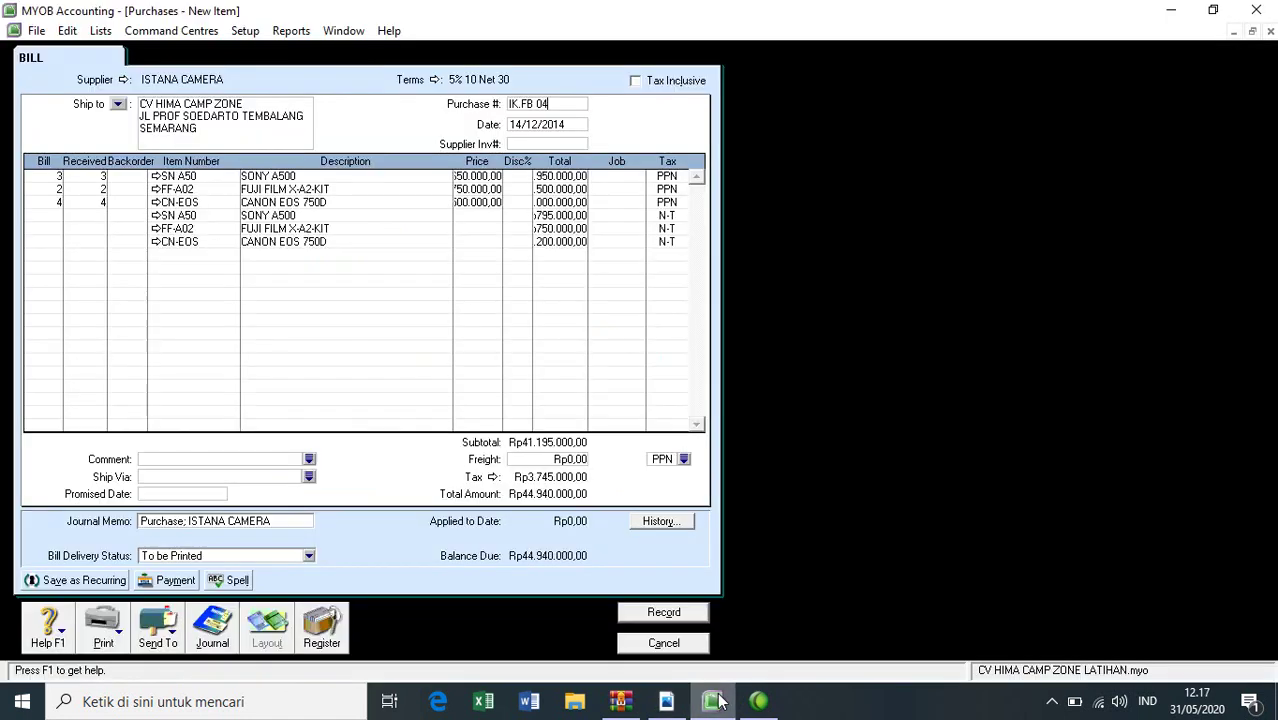
{"action": "left_click", "coordinate": [520, 125]}
{"action": "left_click", "coordinate": [520, 125]}
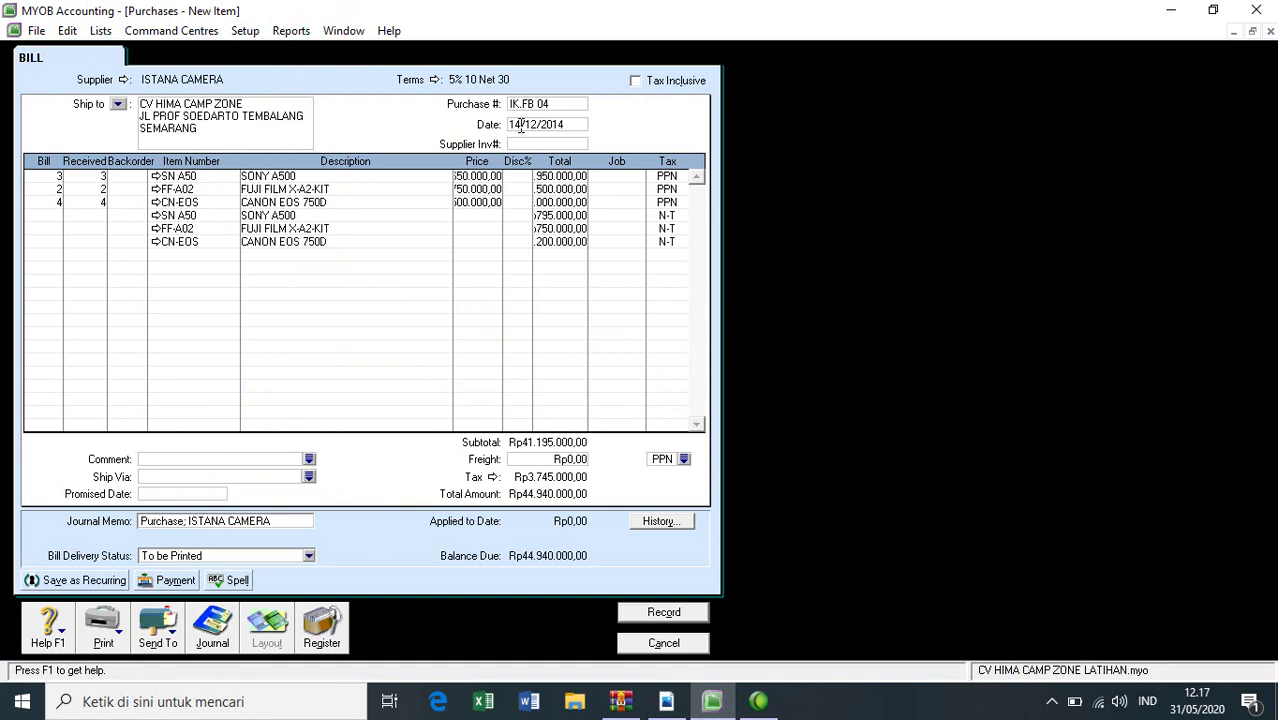
{"action": "key", "text": "BackSpace"}
{"action": "key", "text": "BackSpace"}
{"action": "type", "text": "20"}
{"action": "key", "text": "Tab"}
Step: Review the recap of the Istana Camera bill and record it as a pre-dated purchase
{"action": "key", "text": "ctrl+r"}
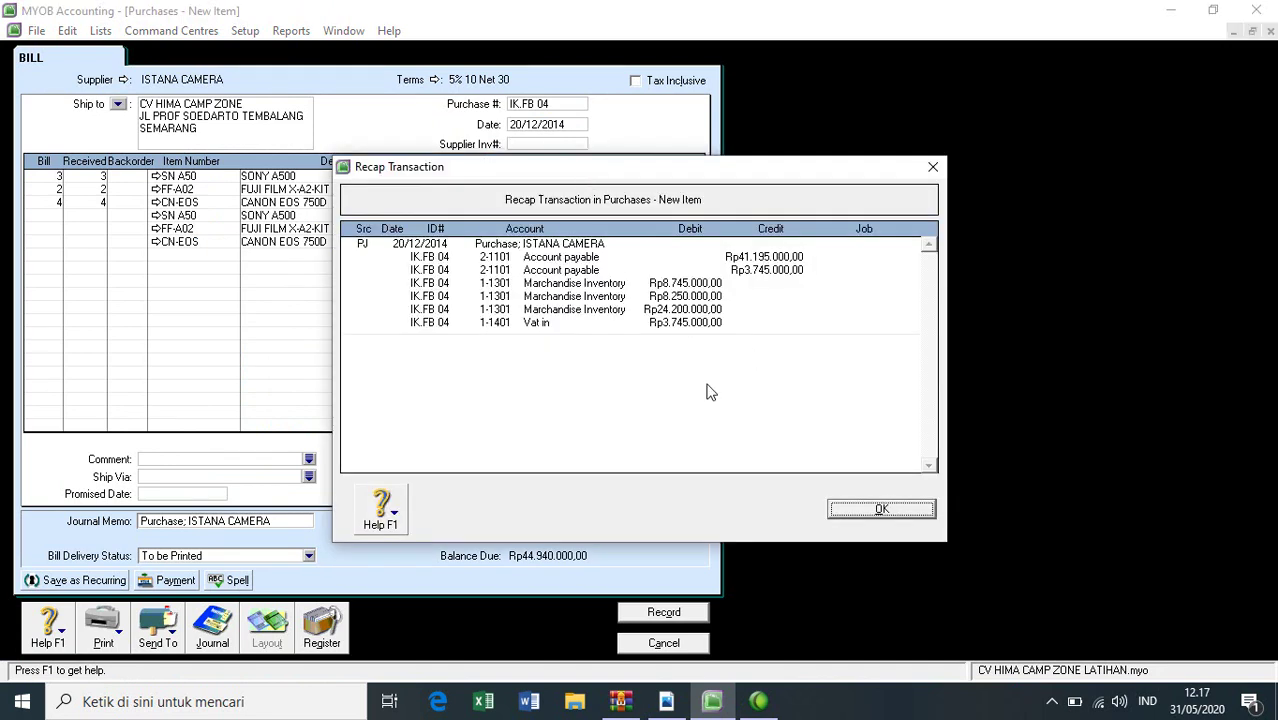
{"action": "left_click", "coordinate": [882, 510]}
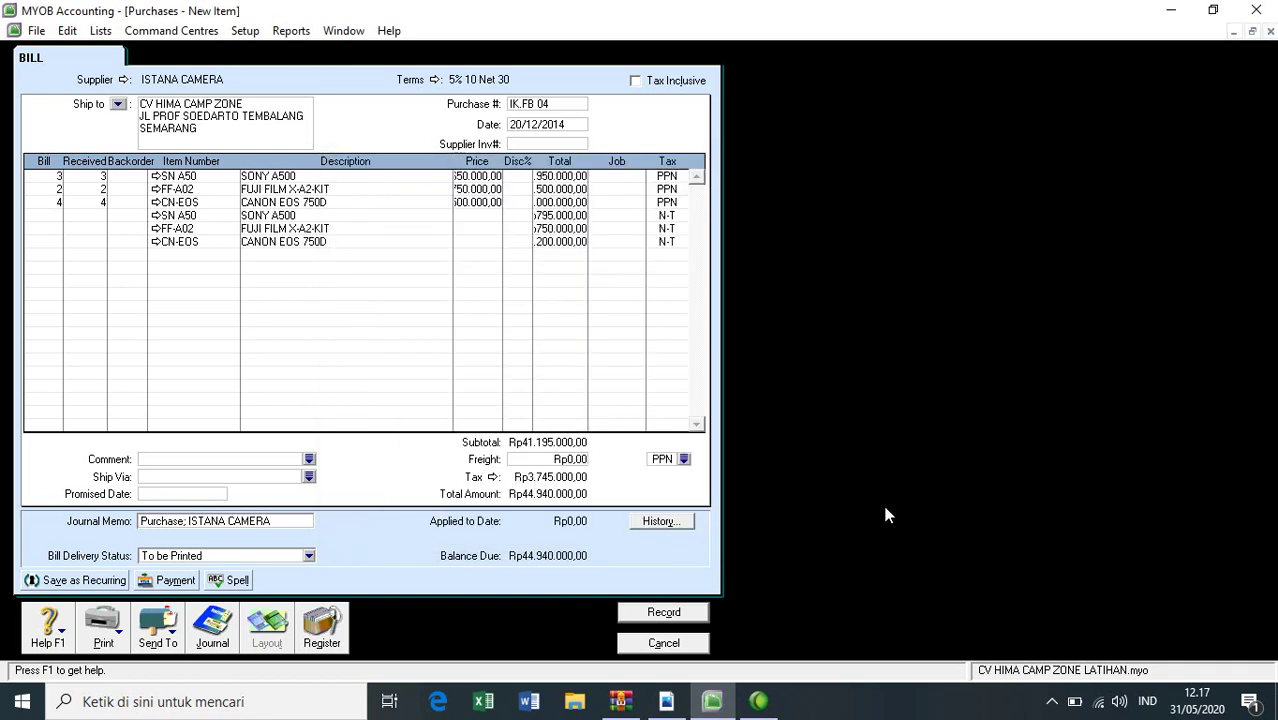
{"action": "left_click", "coordinate": [664, 614]}
{"action": "left_click", "coordinate": [591, 433]}
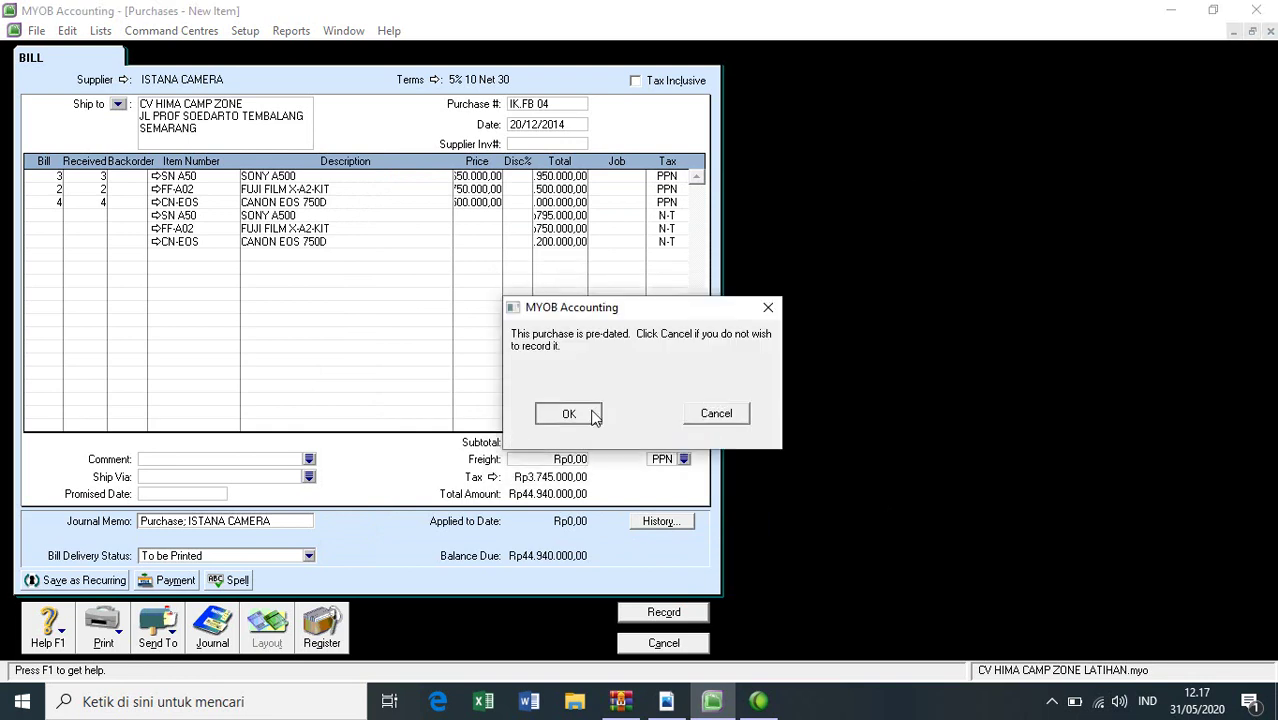
{"action": "left_click", "coordinate": [568, 414]}
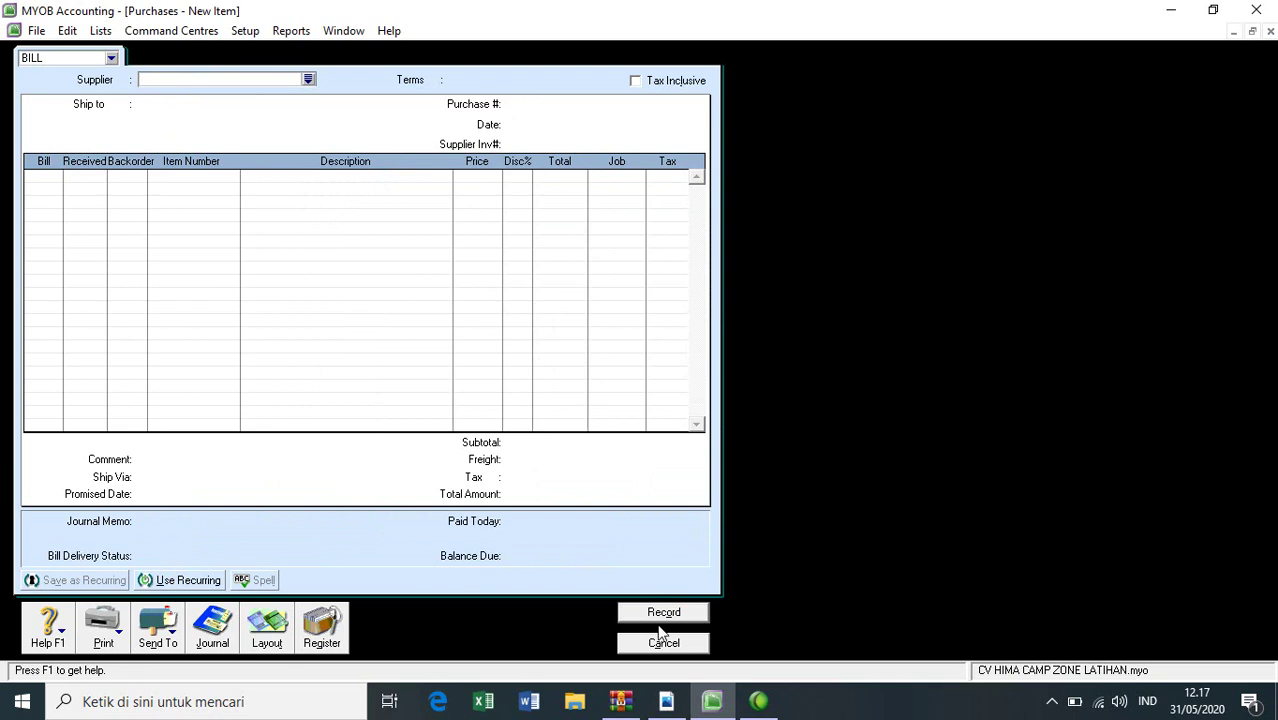
Step: Switch to the PDF in Adobe Reader and examine transaction document 27, the credit note from CV Istana Kamera
{"action": "left_click", "coordinate": [668, 701]}
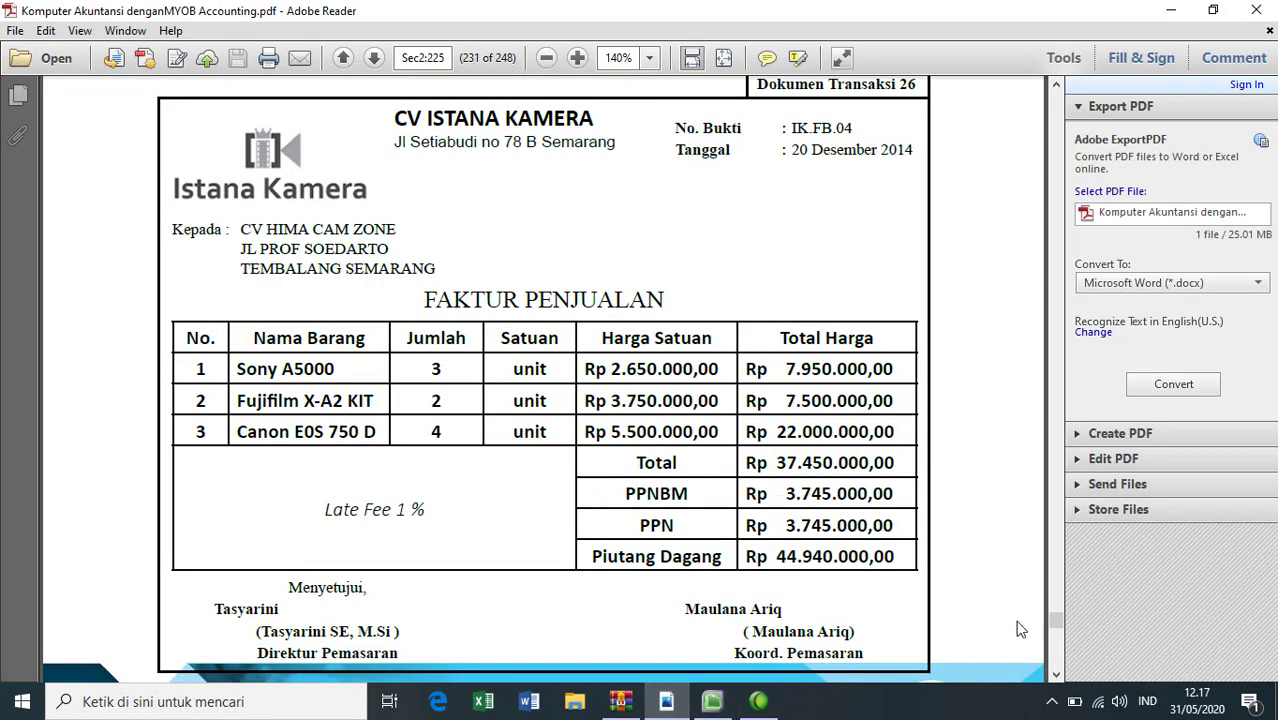
{"action": "left_click", "coordinate": [1056, 675]}
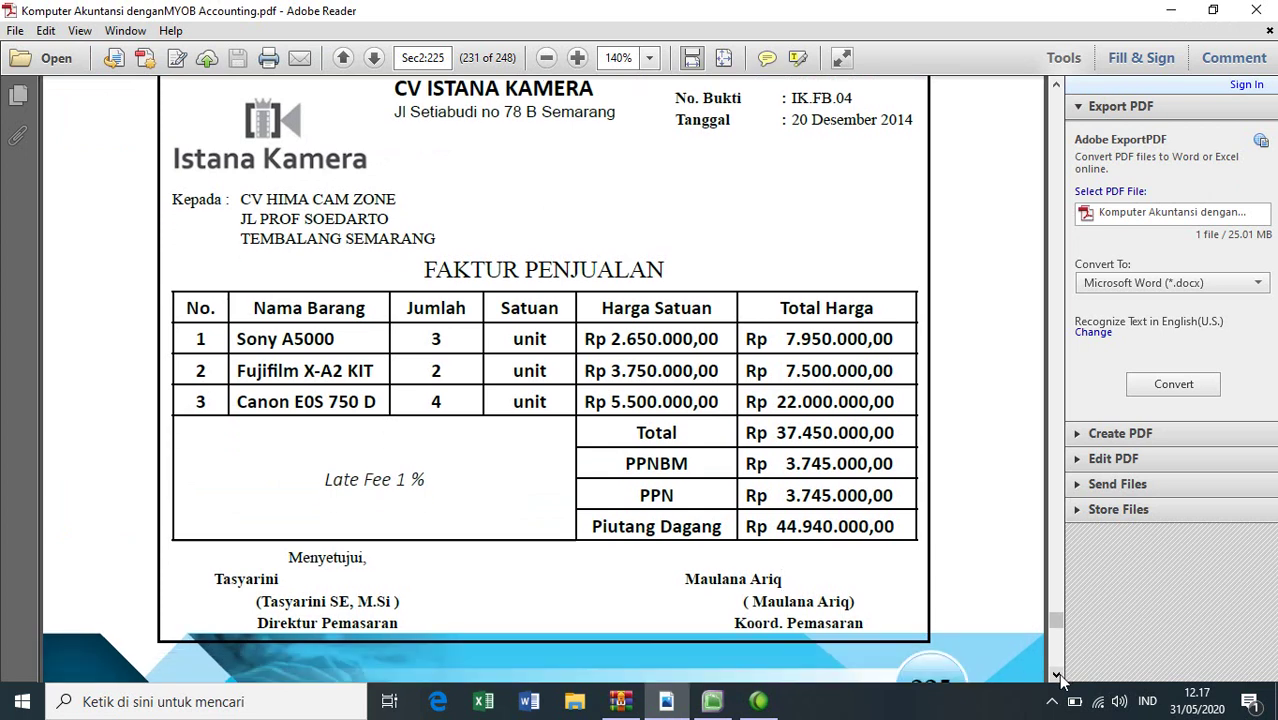
{"action": "scroll", "coordinate": [1060, 678], "scroll_direction": "down", "scroll_amount": 8}
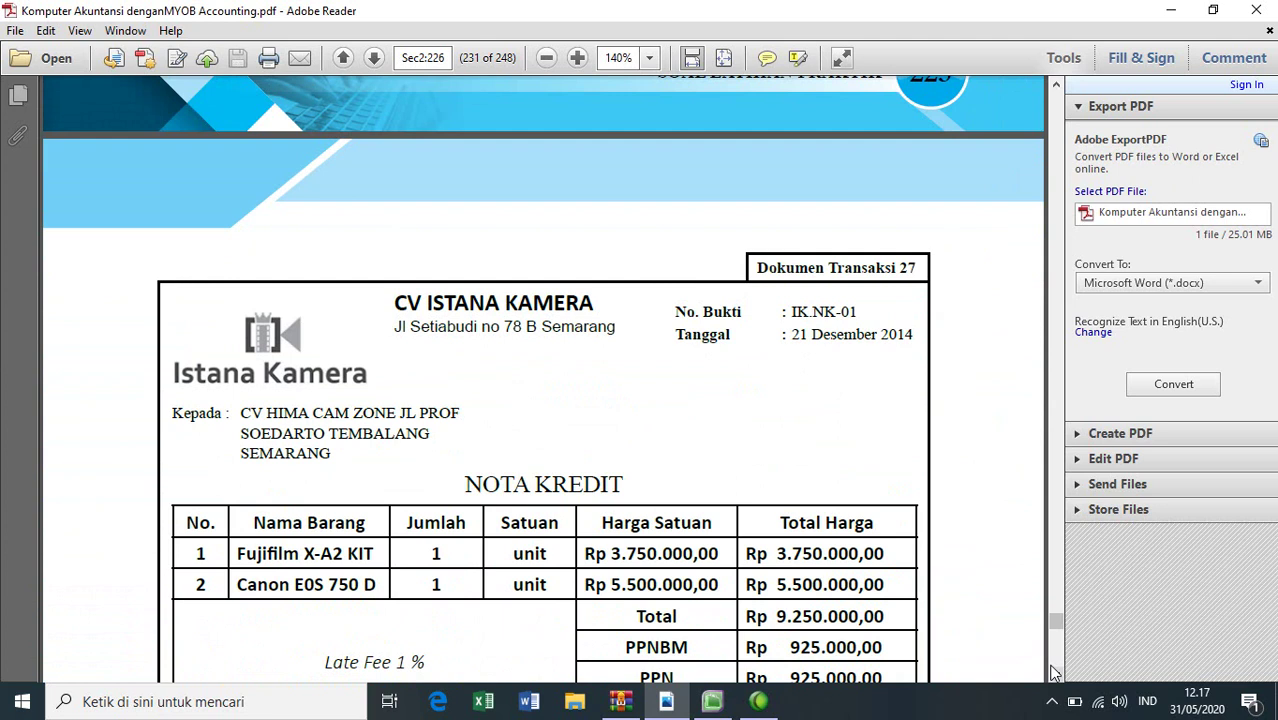
{"action": "scroll", "coordinate": [1056, 675], "scroll_direction": "down", "scroll_amount": 3}
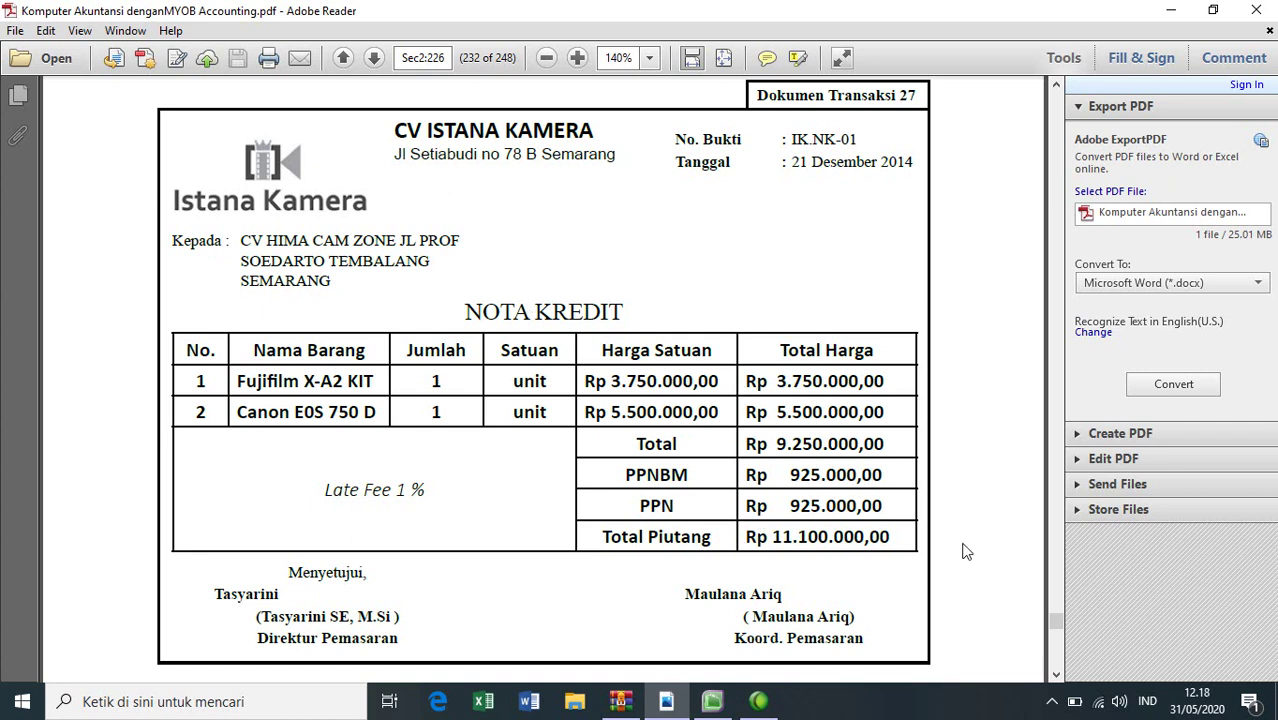
Step: Return to MYOB Accounting and close the blank bill and the Purchases Register
{"action": "mouse_move", "coordinate": [712, 702]}
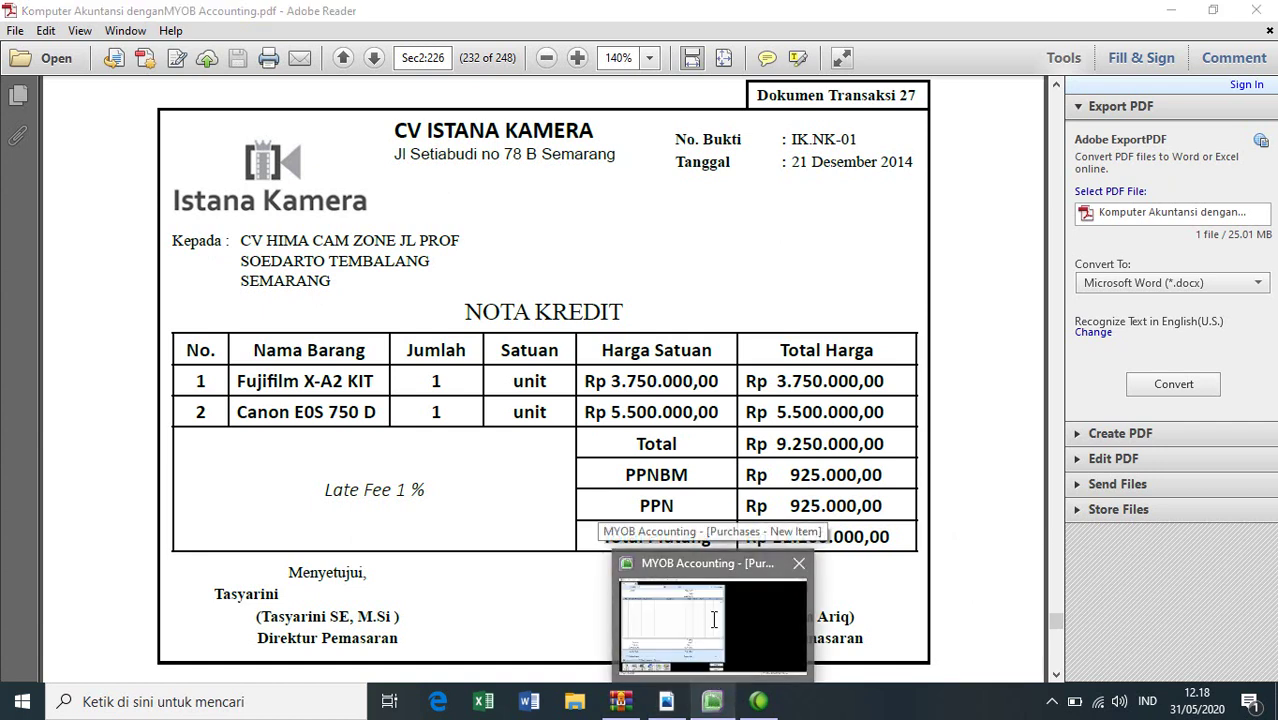
{"action": "left_click", "coordinate": [715, 627]}
{"action": "left_click", "coordinate": [683, 648]}
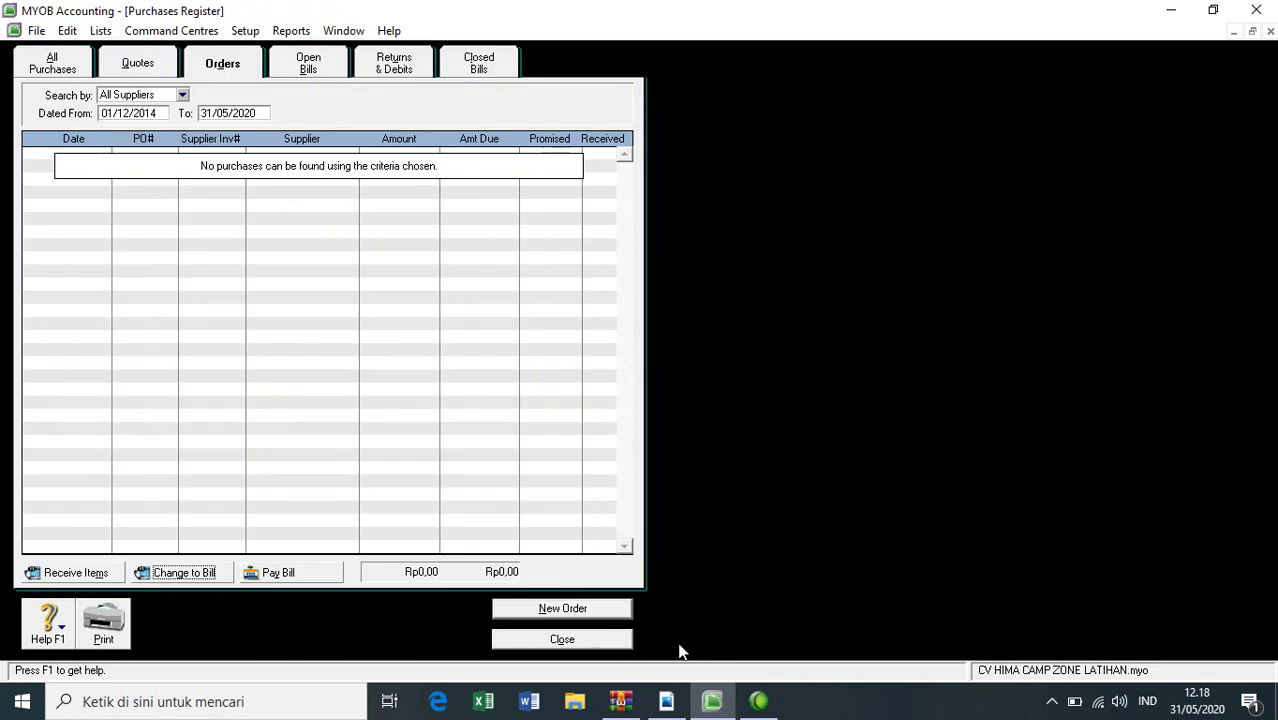
{"action": "left_click", "coordinate": [598, 641]}
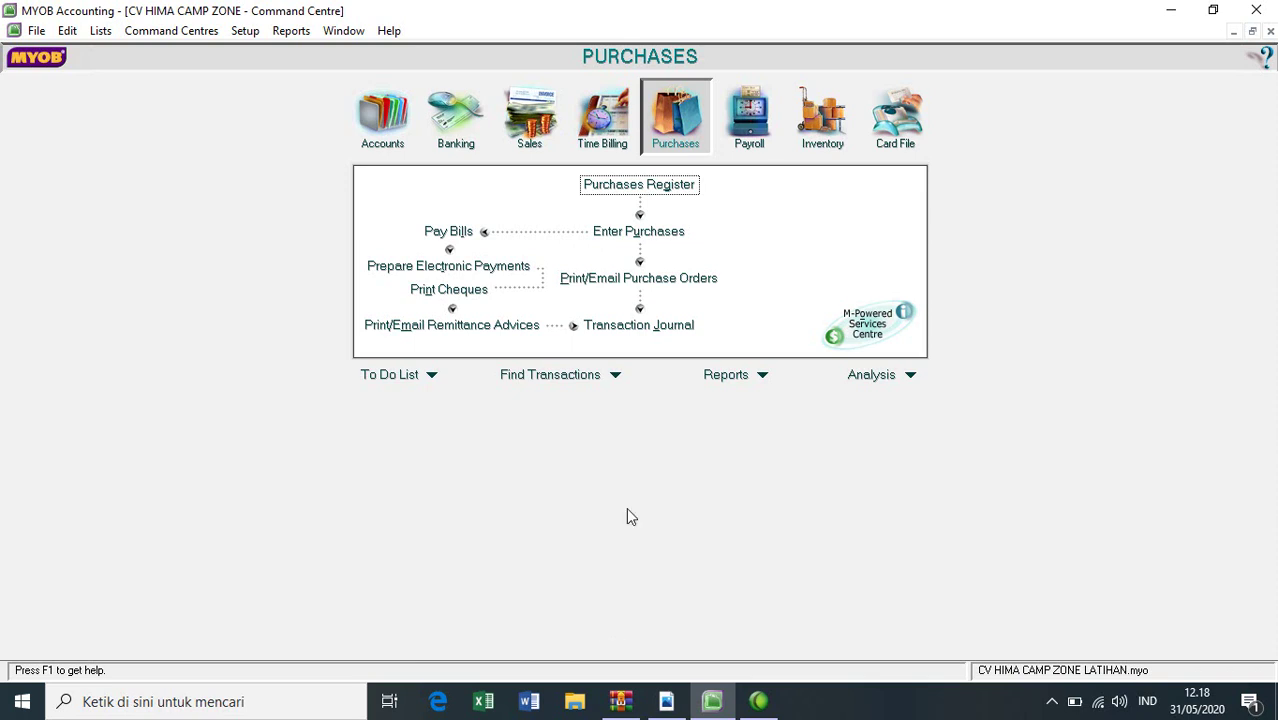
{"action": "left_click", "coordinate": [646, 233]}
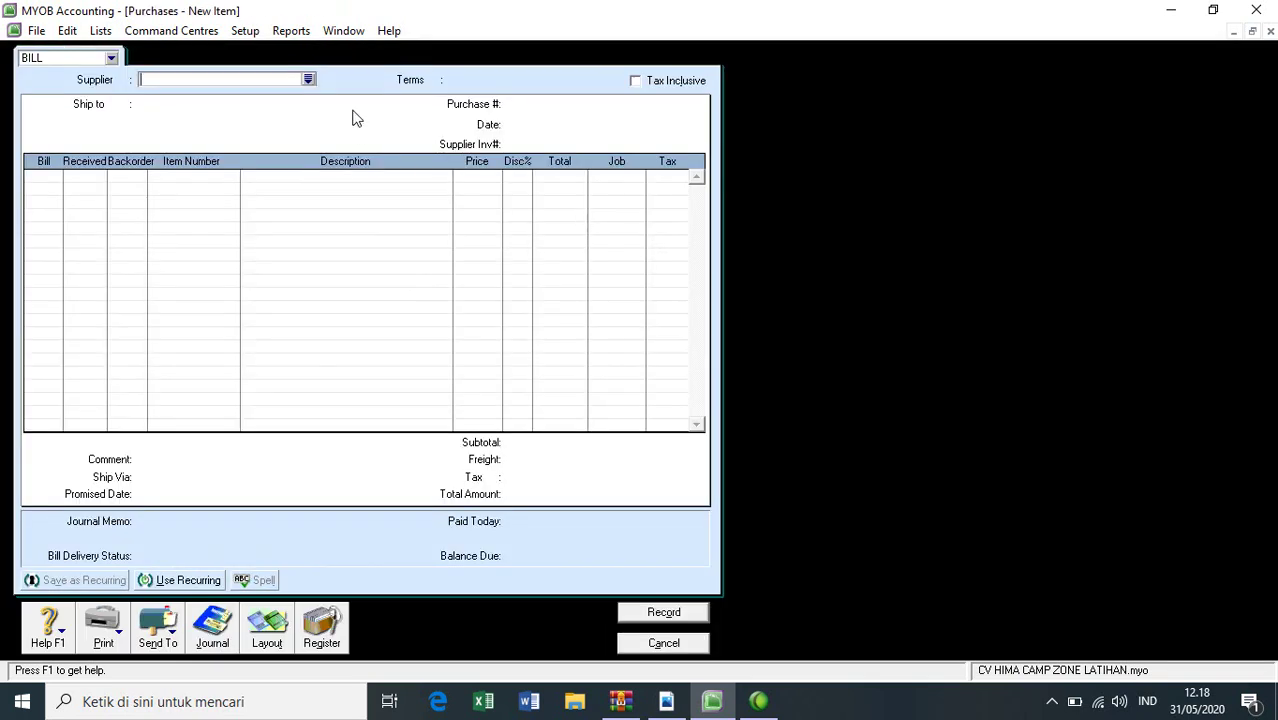
{"action": "left_click", "coordinate": [308, 80]}
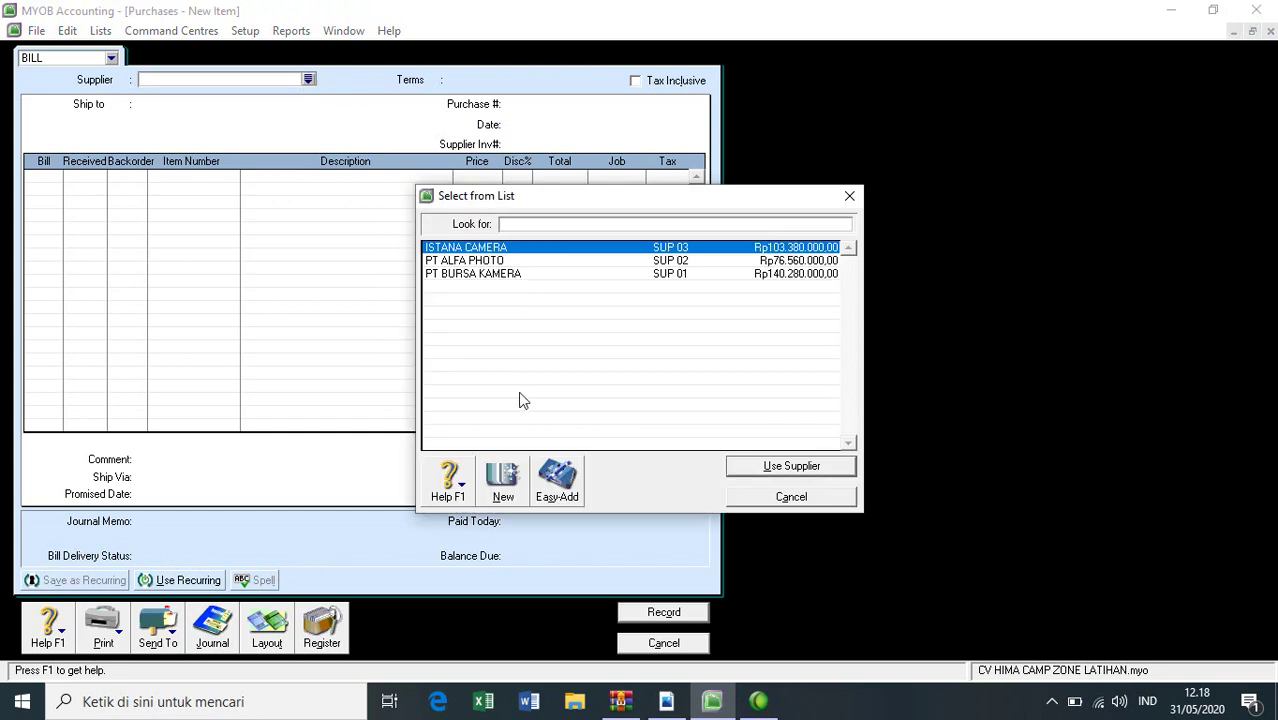
{"action": "left_click", "coordinate": [666, 701]}
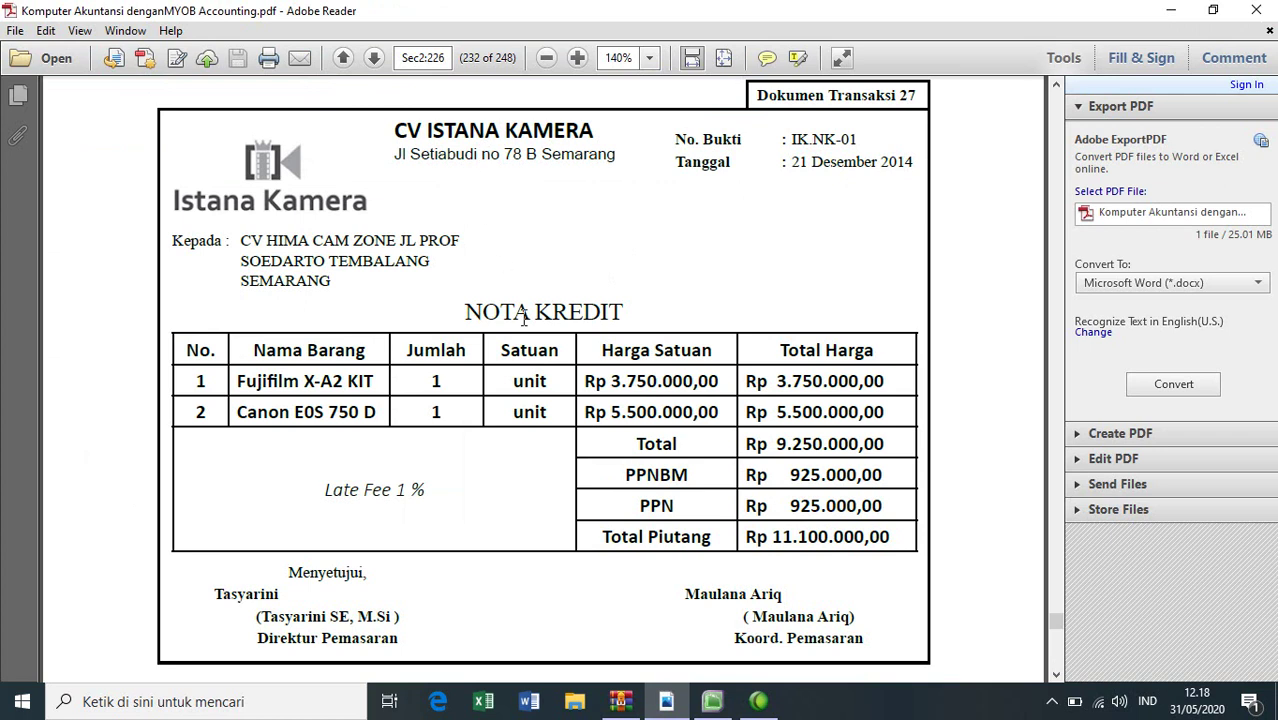
{"action": "left_click", "coordinate": [708, 701]}
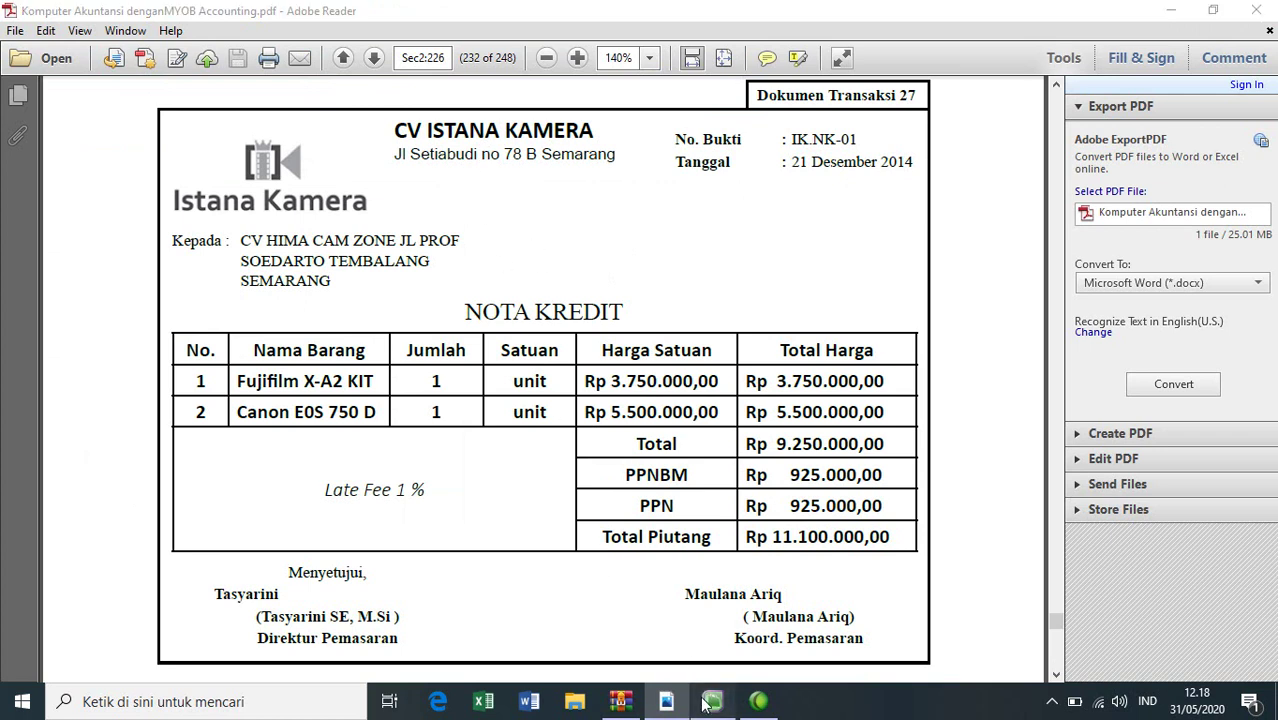
{"action": "double_click", "coordinate": [447, 250]}
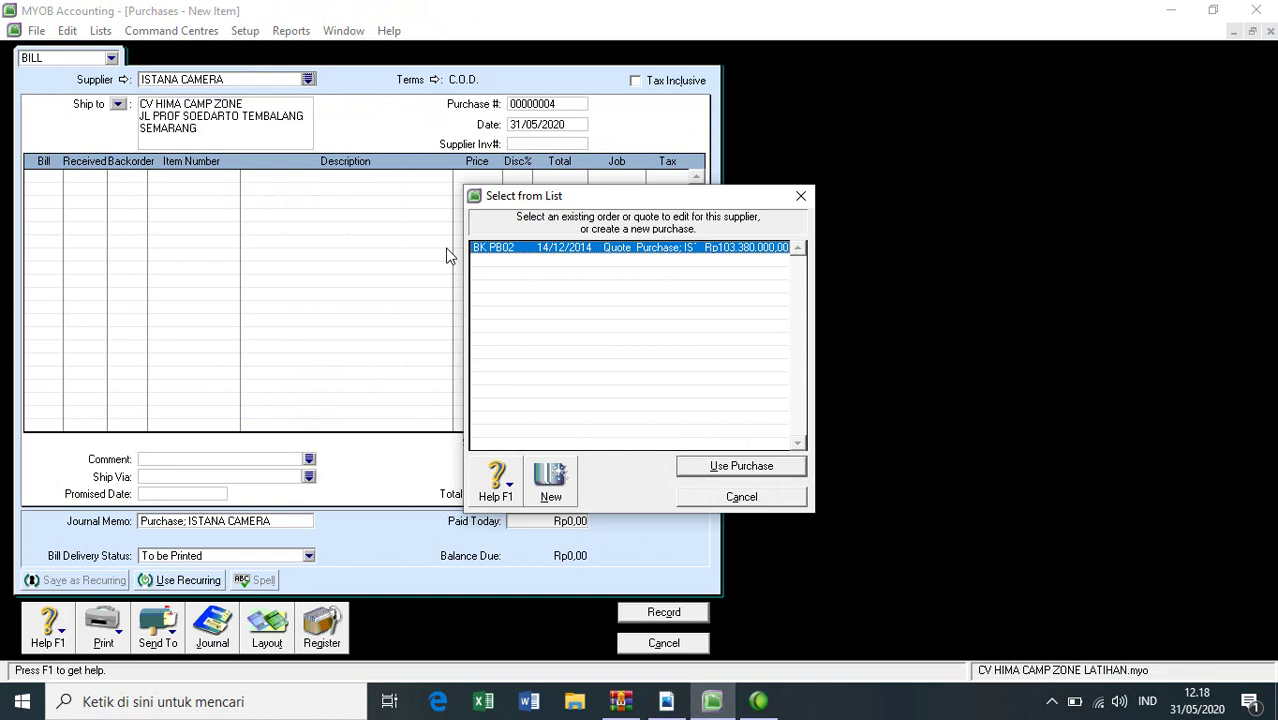
{"action": "left_click", "coordinate": [740, 466]}
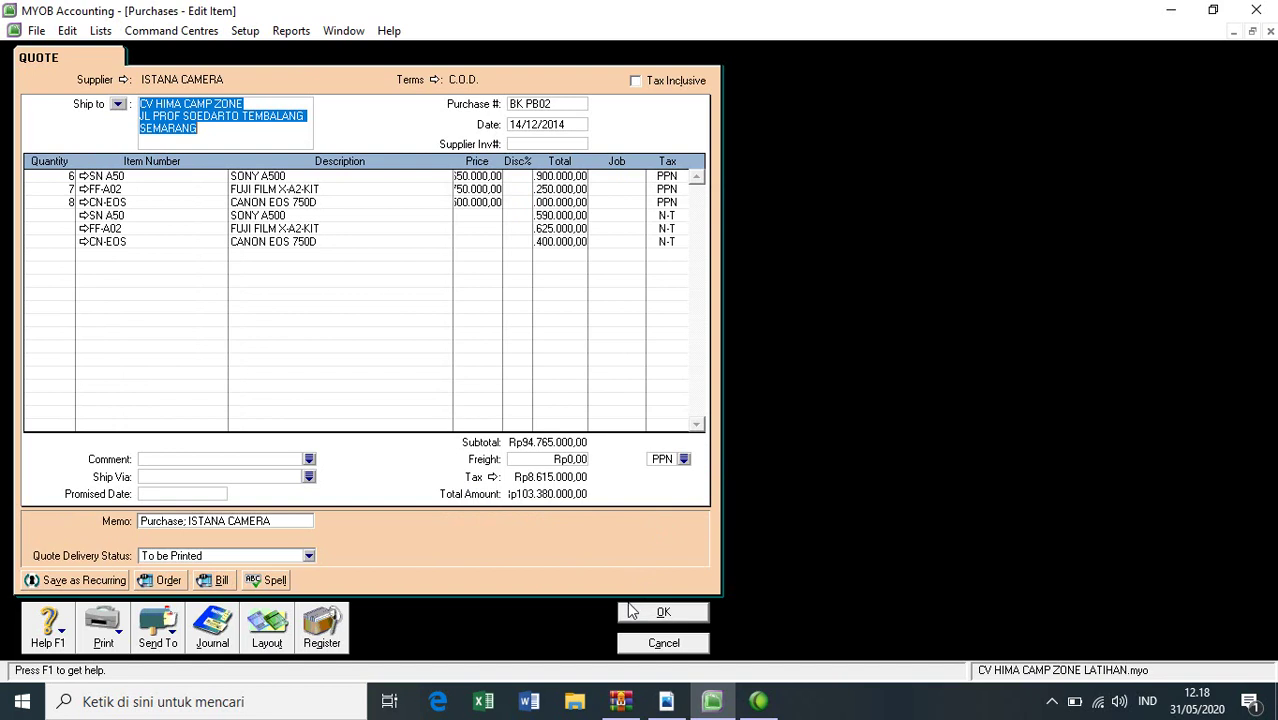
{"action": "left_click", "coordinate": [645, 643]}
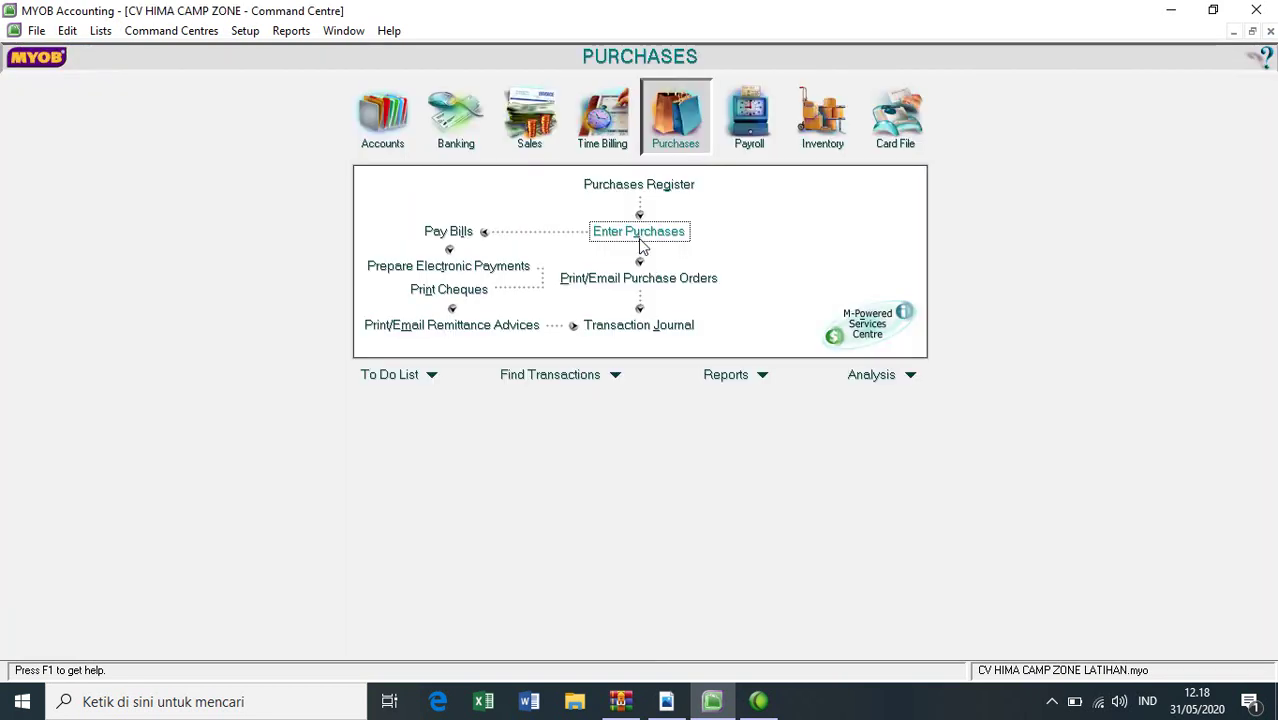
{"action": "left_click", "coordinate": [640, 233]}
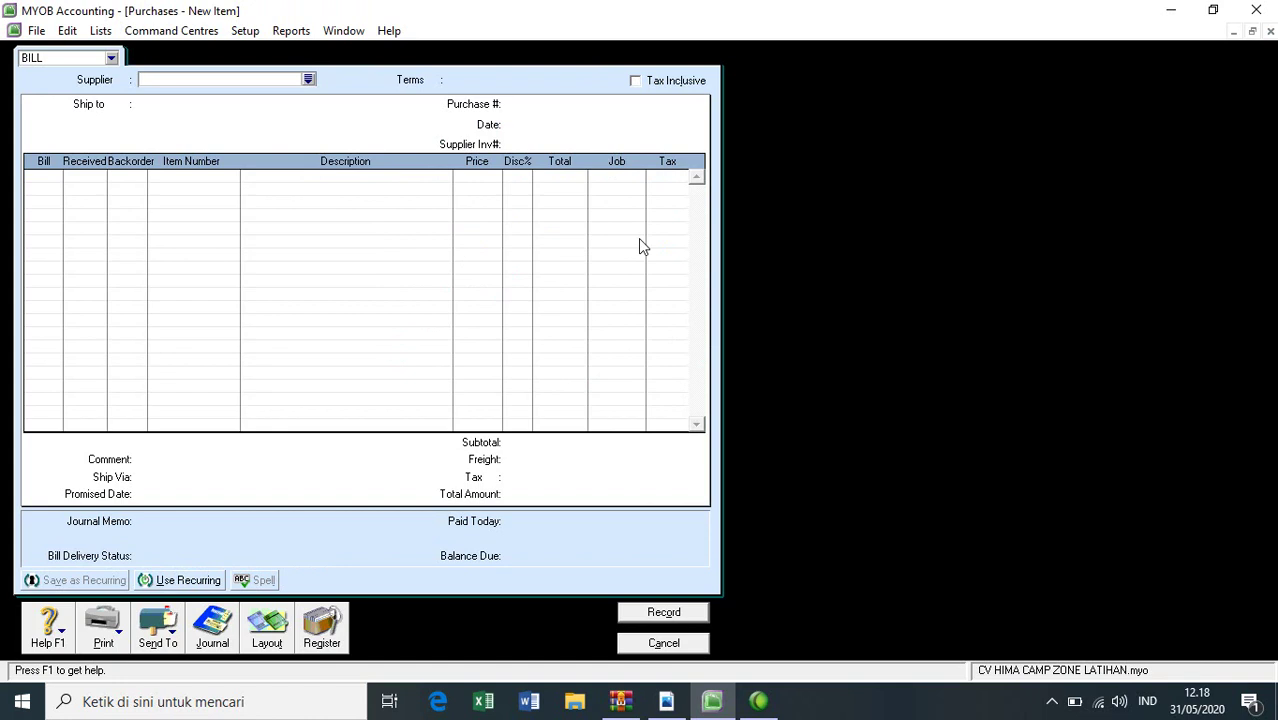
{"action": "left_click", "coordinate": [309, 79]}
{"action": "left_click", "coordinate": [505, 264]}
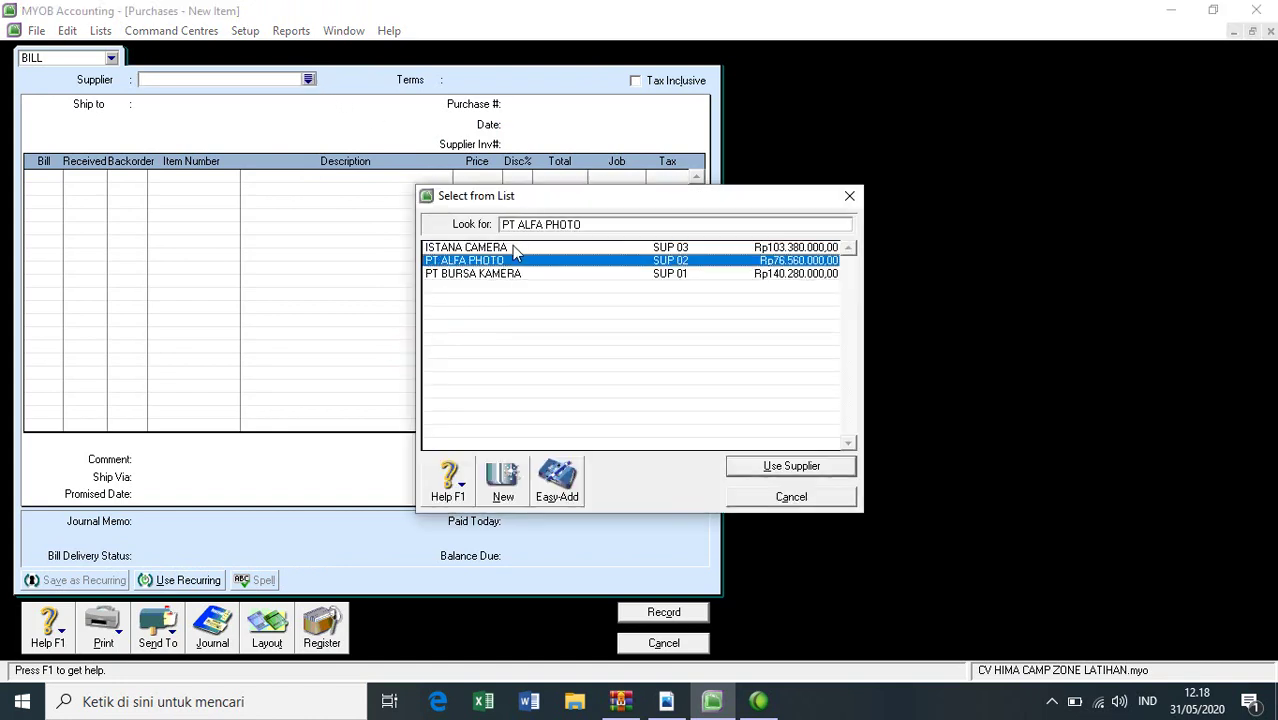
{"action": "double_click", "coordinate": [513, 248]}
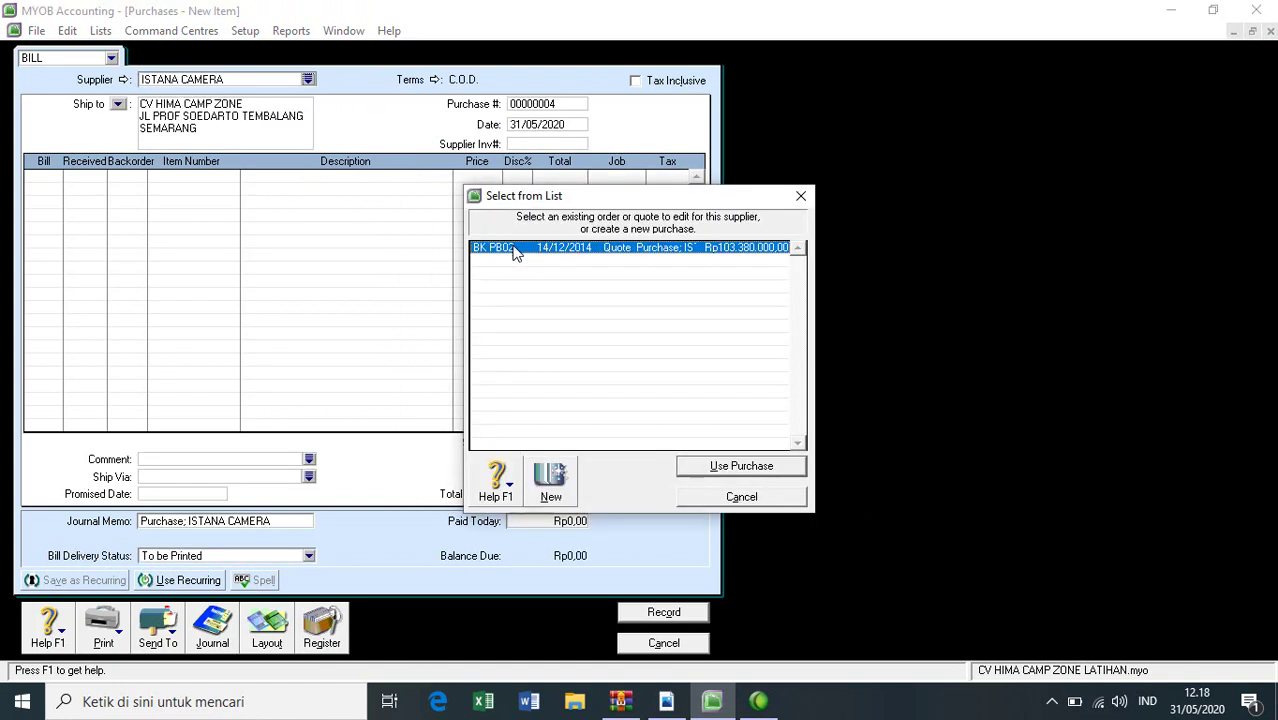
{"action": "left_click", "coordinate": [728, 497]}
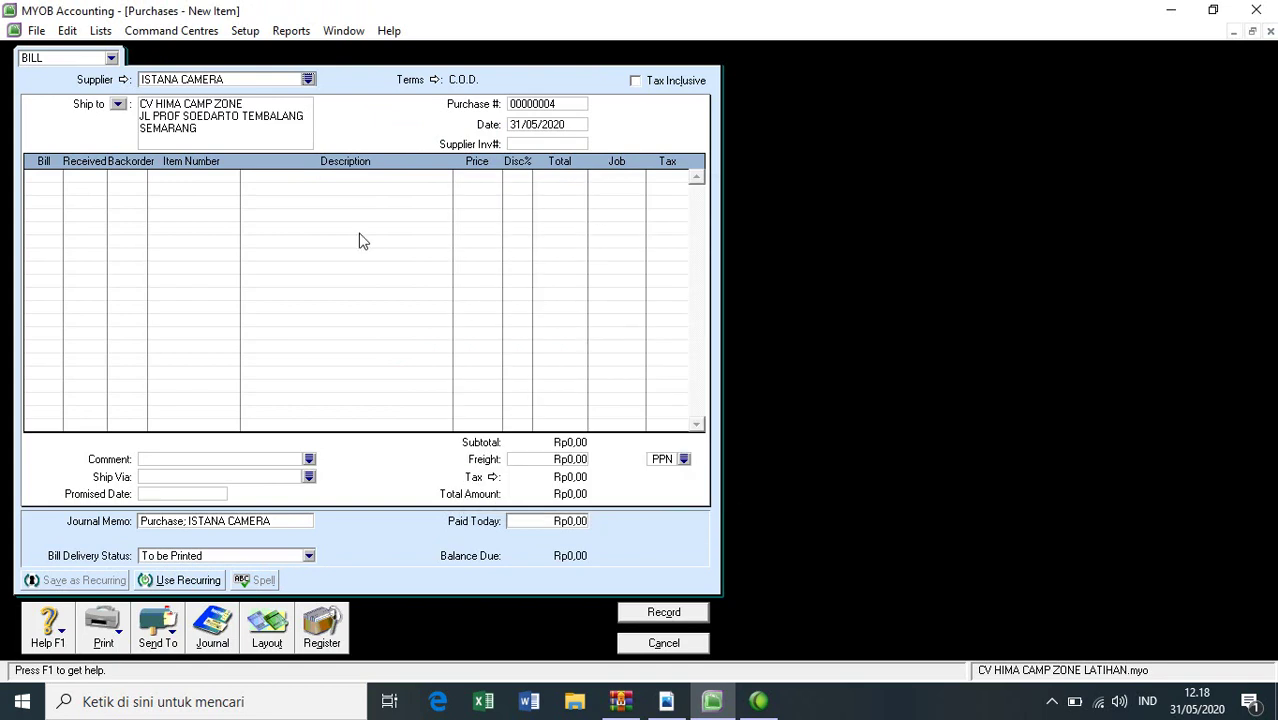
{"action": "left_click", "coordinate": [436, 80]}
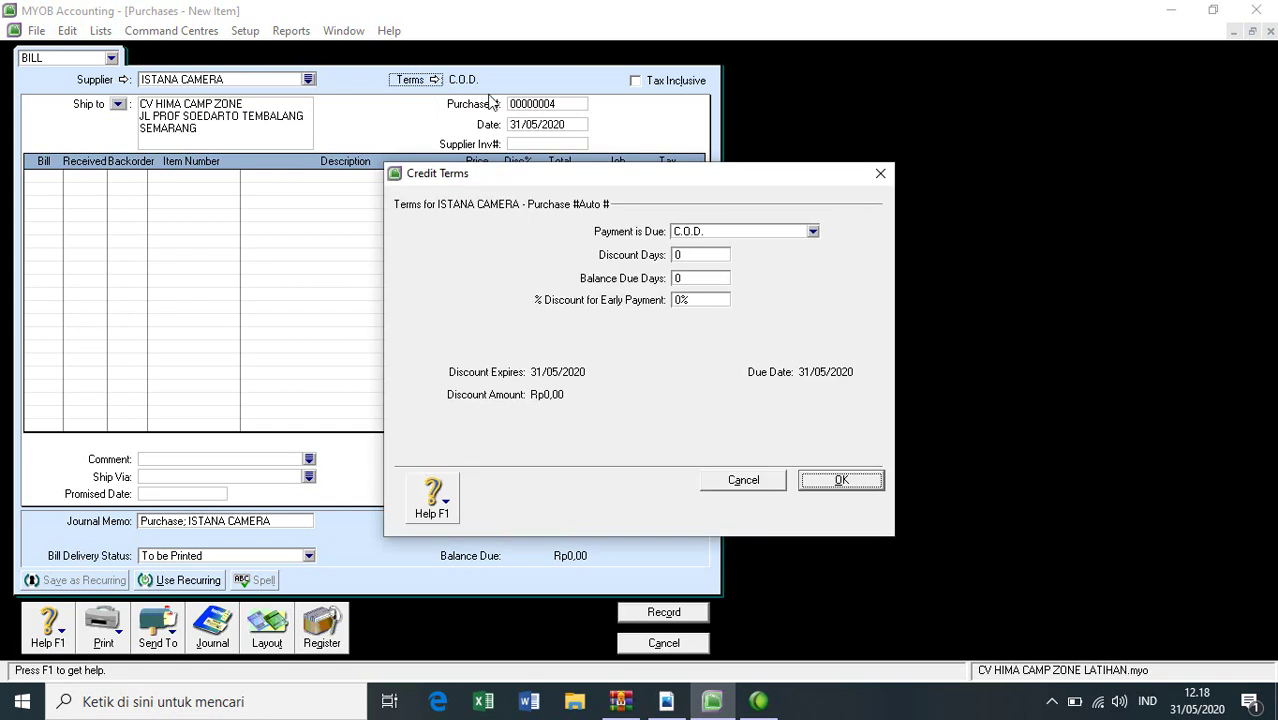
{"action": "left_click", "coordinate": [811, 232]}
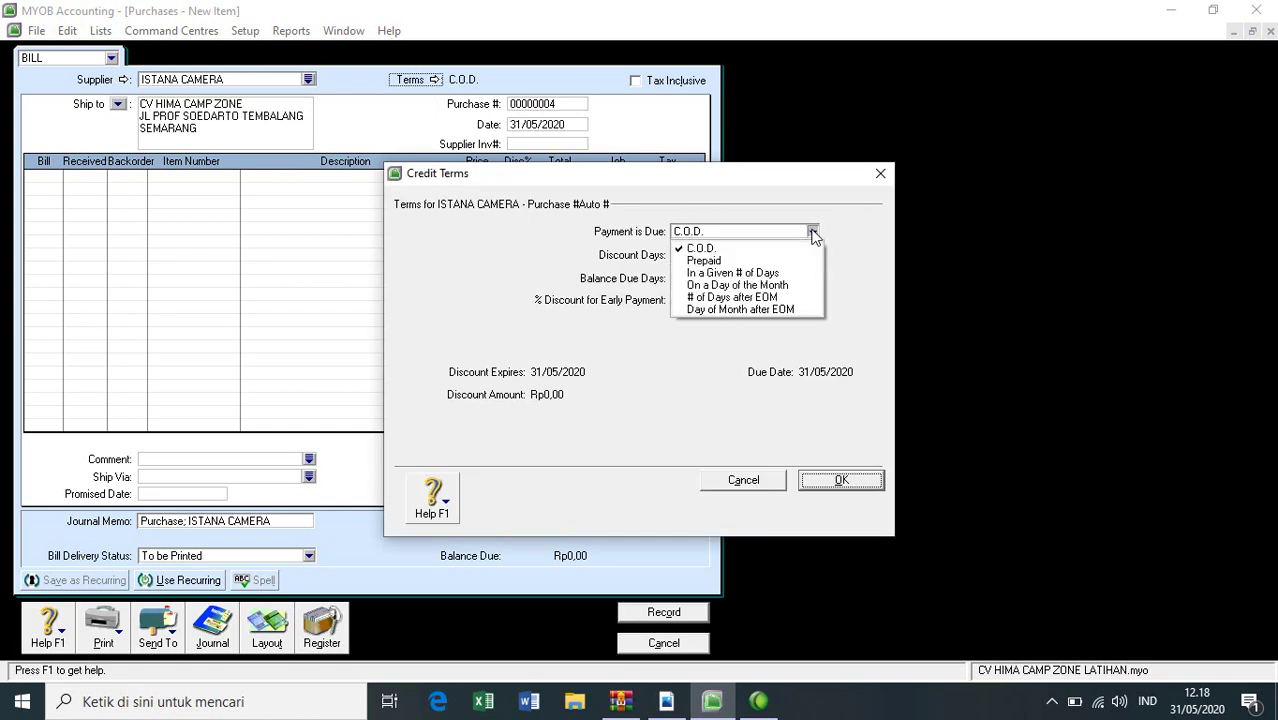
{"action": "left_click", "coordinate": [760, 272]}
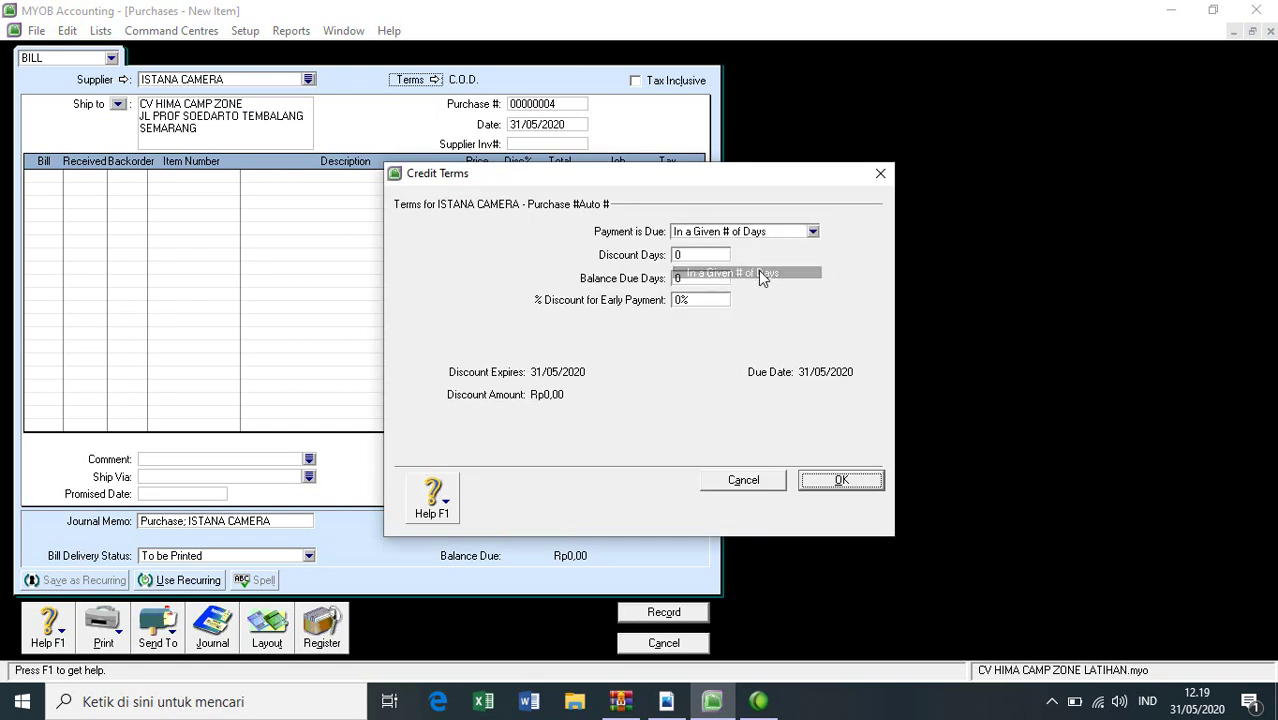
{"action": "left_click", "coordinate": [700, 258]}
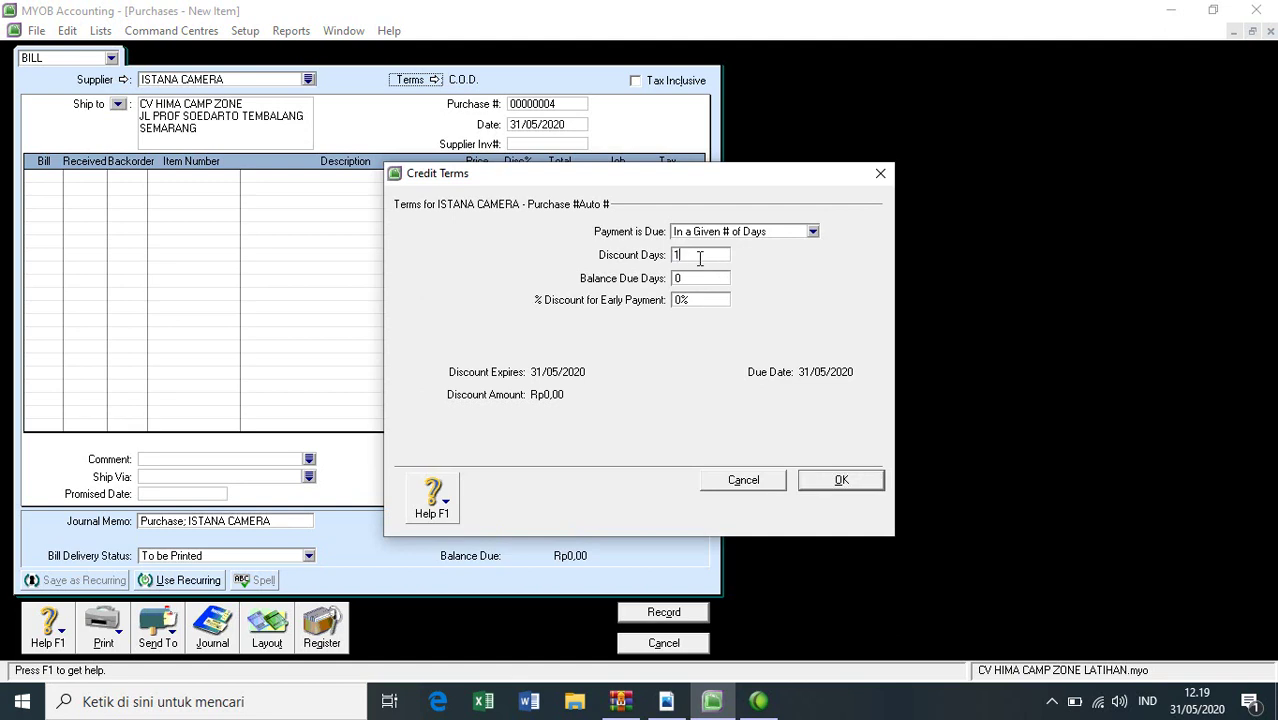
{"action": "left_click", "coordinate": [700, 280]}
{"action": "left_click", "coordinate": [701, 301]}
{"action": "type", "text": "5"}
{"action": "left_click", "coordinate": [838, 481]}
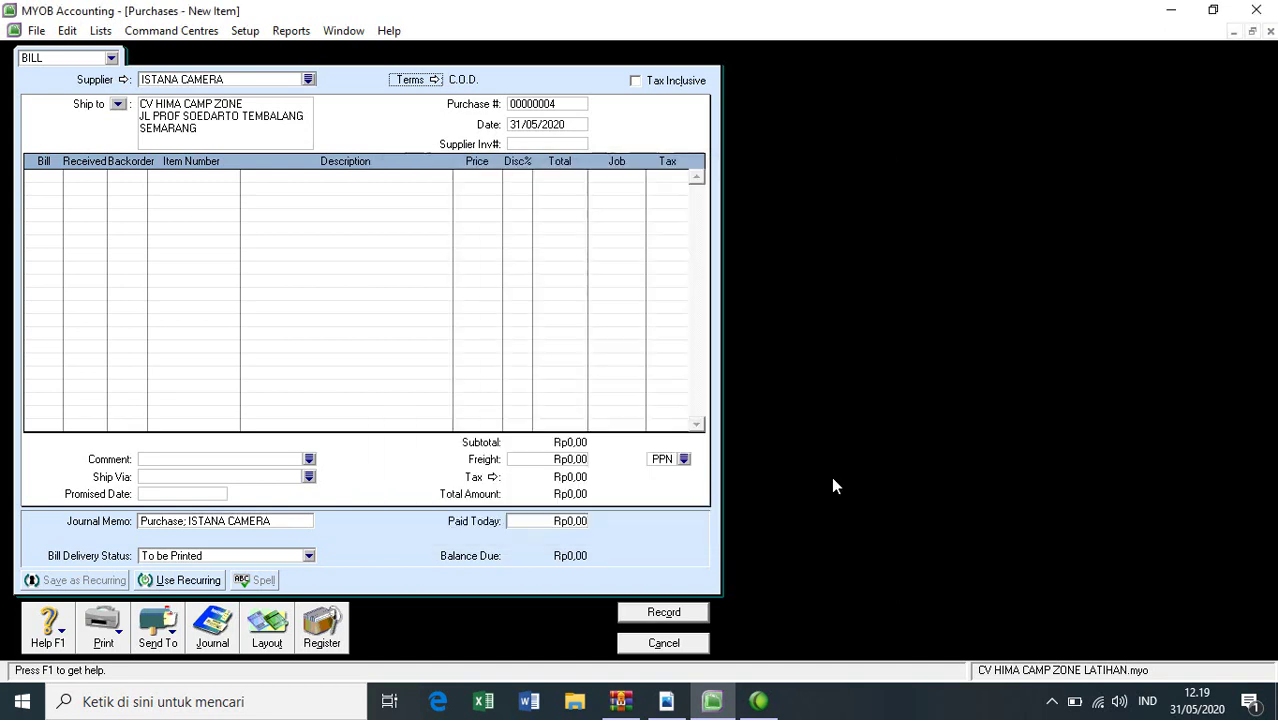
{"action": "left_click", "coordinate": [538, 103]}
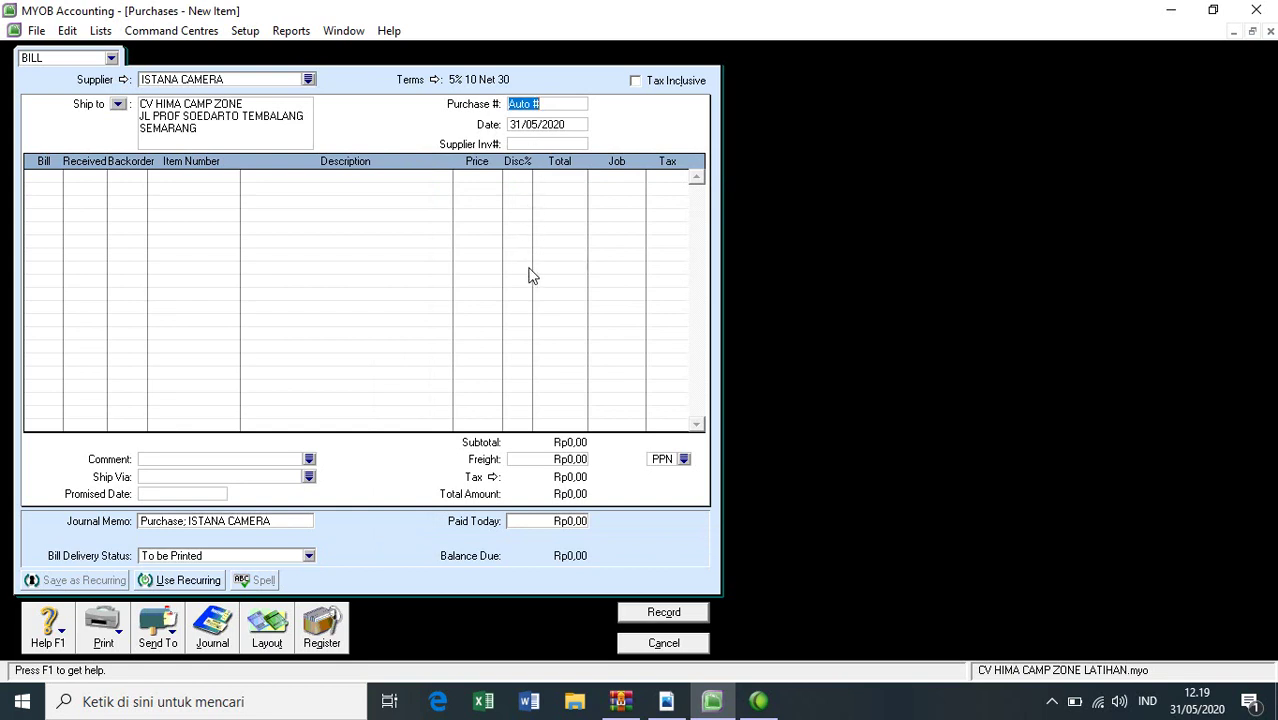
{"action": "left_click", "coordinate": [655, 645]}
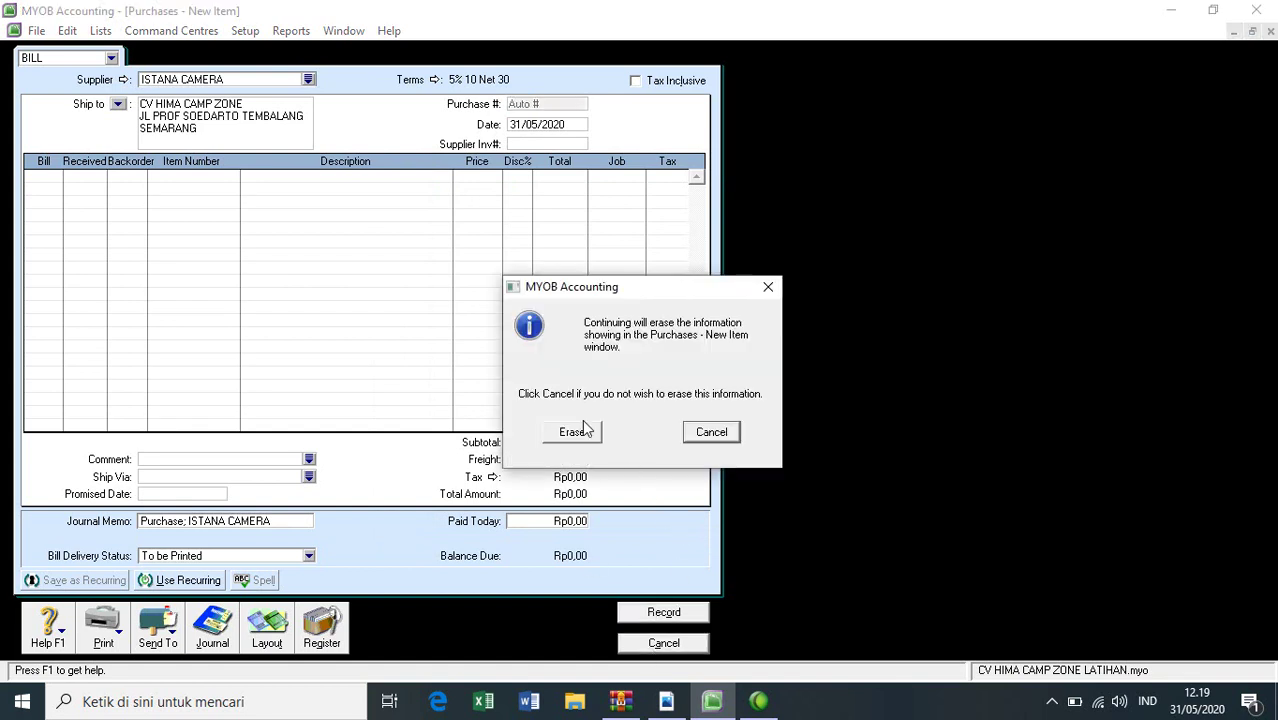
{"action": "left_click", "coordinate": [578, 432]}
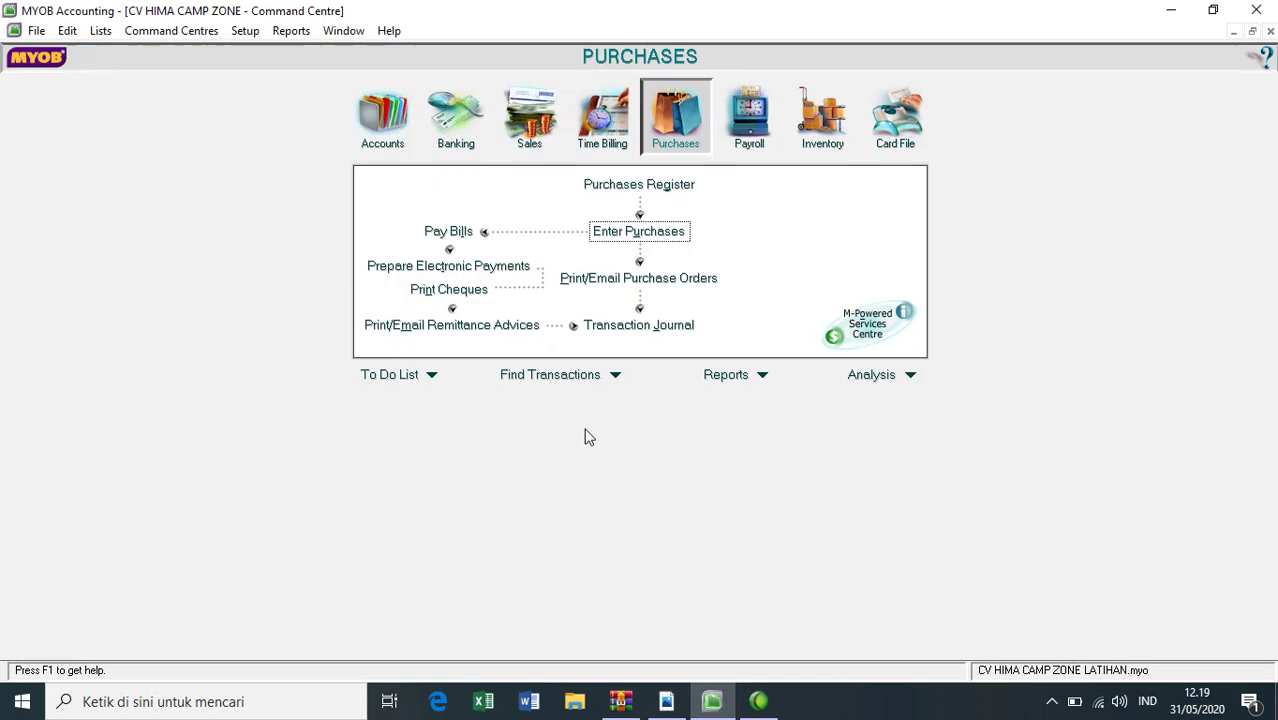
Step: Start a new purchase bill for supplier ISTANA CAMERA without using its existing quote
{"action": "left_click", "coordinate": [648, 232]}
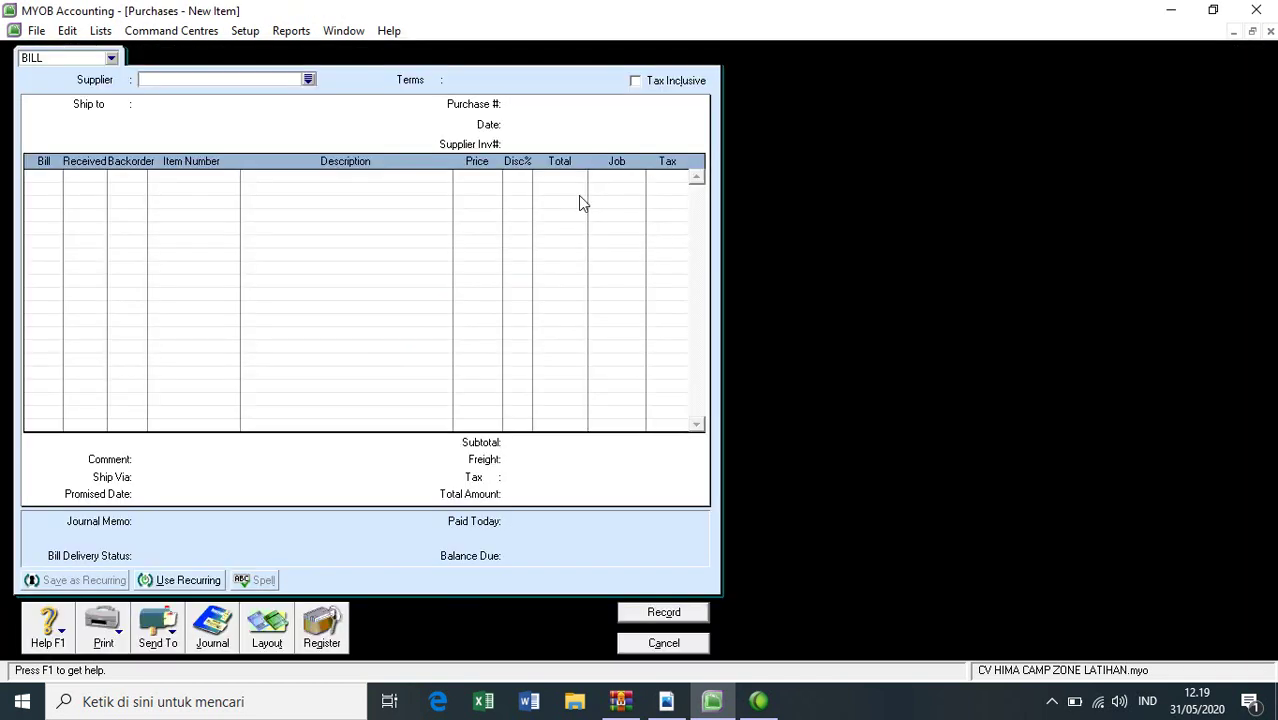
{"action": "left_click", "coordinate": [310, 80]}
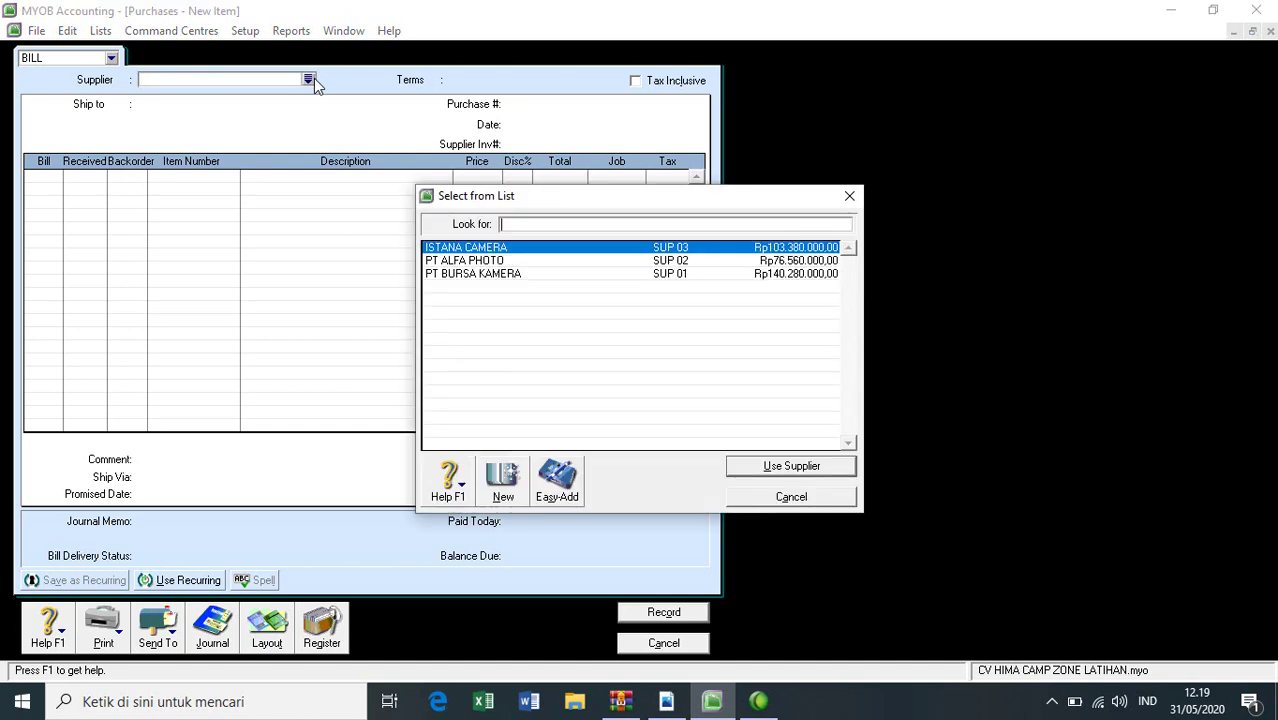
{"action": "double_click", "coordinate": [507, 249]}
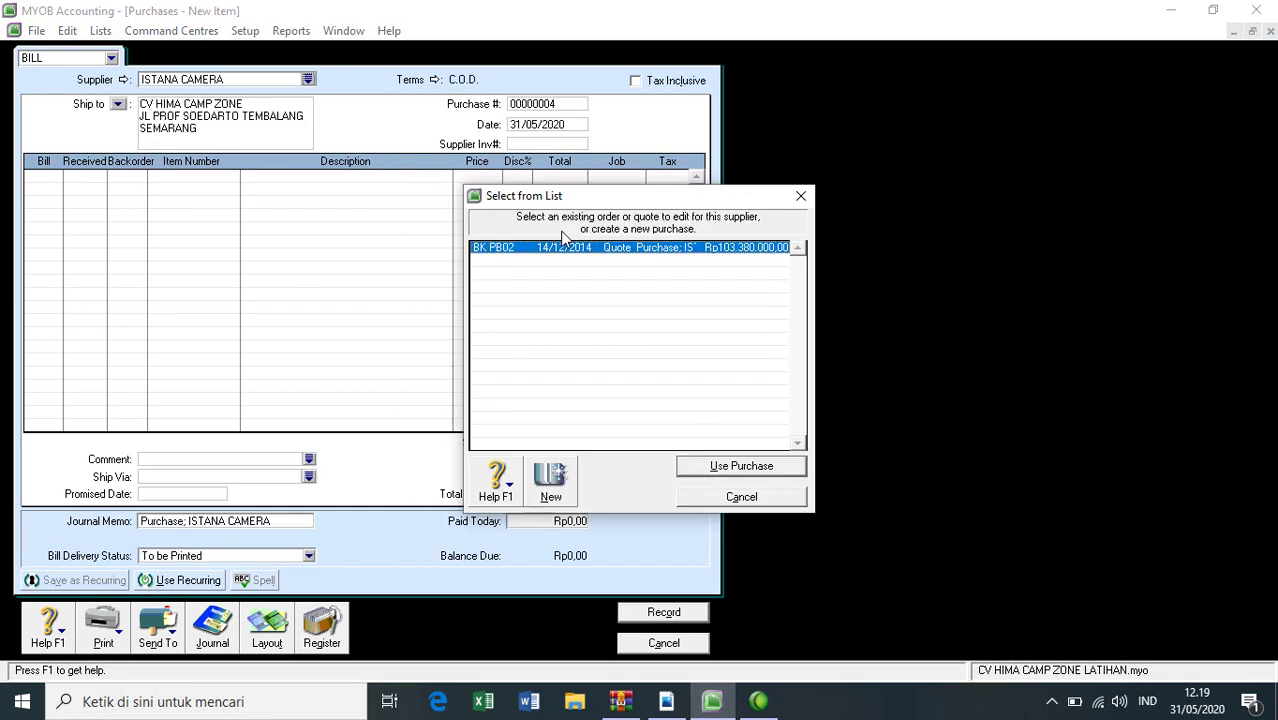
{"action": "left_click", "coordinate": [707, 499]}
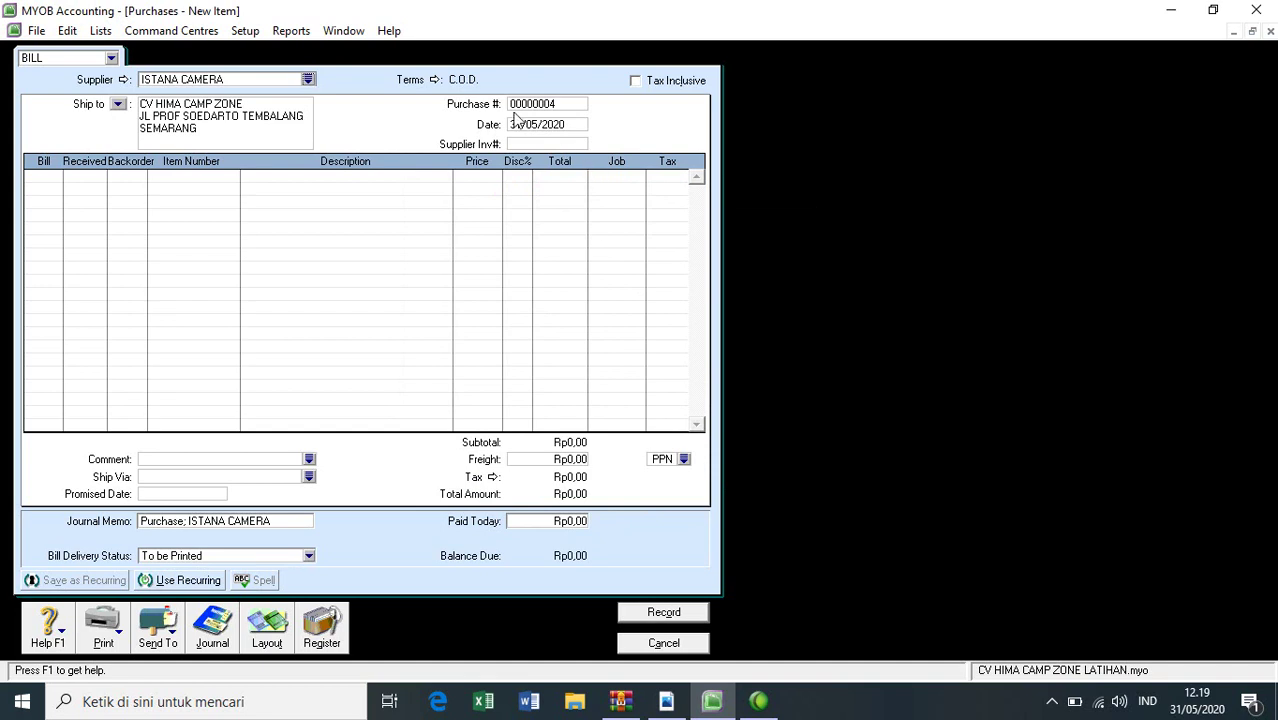
Step: Set the bill's credit terms to In a Given # of Days with 10 discount days, 30 balance due days and 5% early payment discount
{"action": "left_click", "coordinate": [436, 82]}
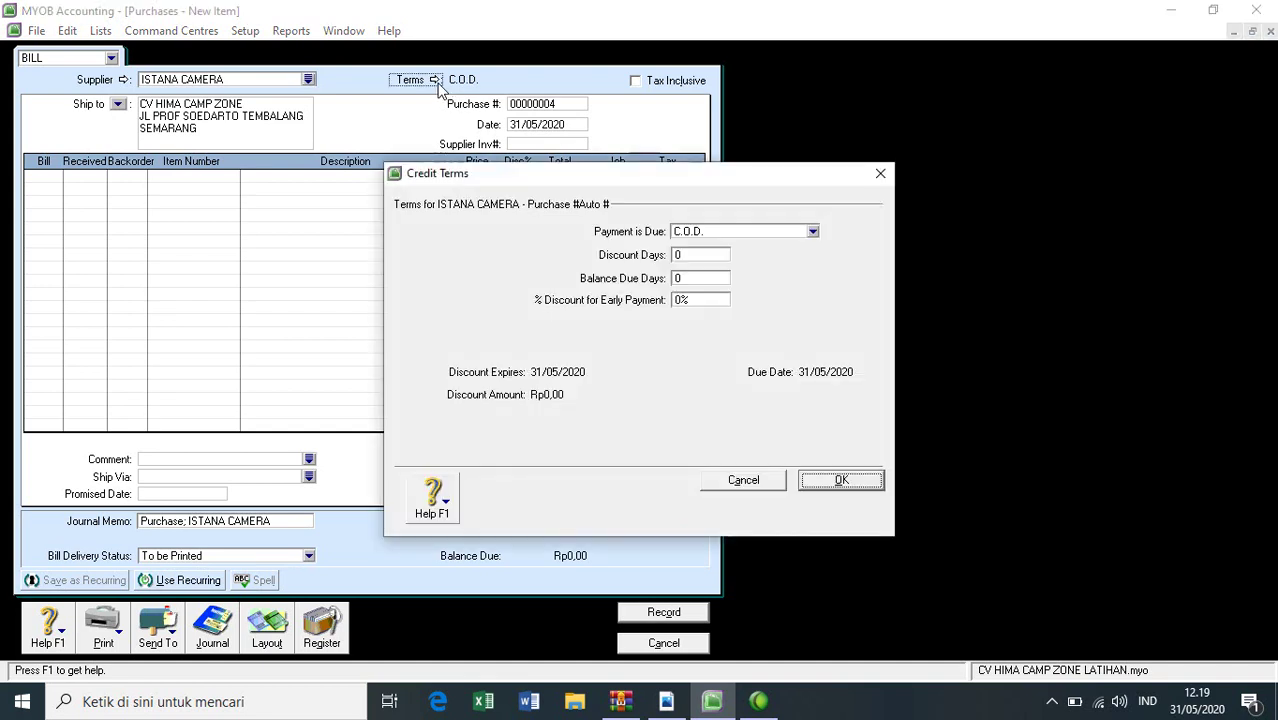
{"action": "left_click", "coordinate": [812, 231]}
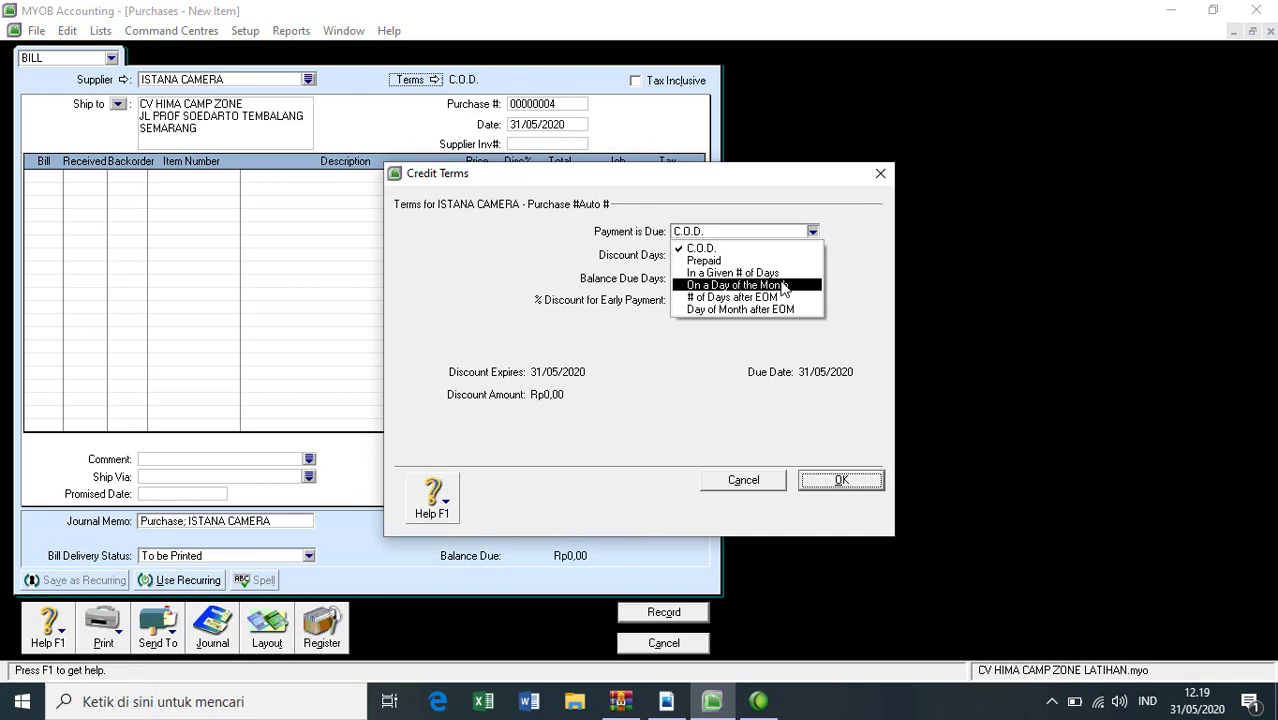
{"action": "left_click", "coordinate": [780, 274]}
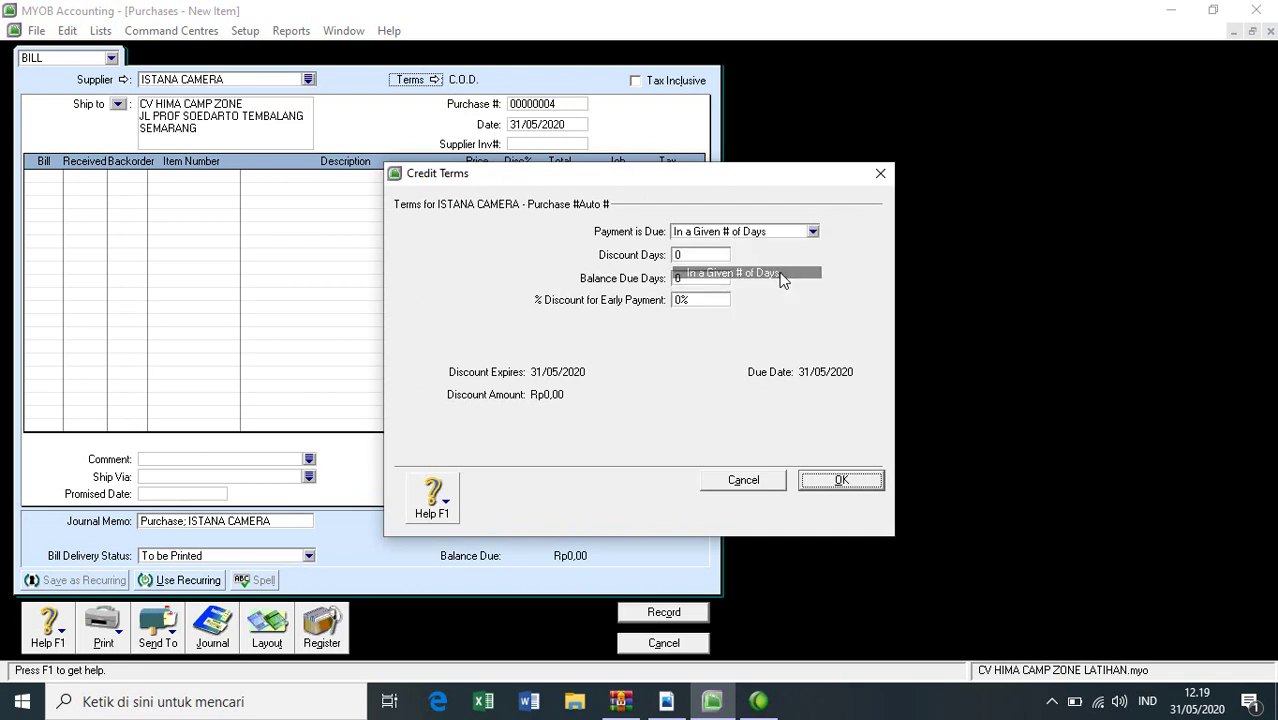
{"action": "left_click", "coordinate": [705, 258]}
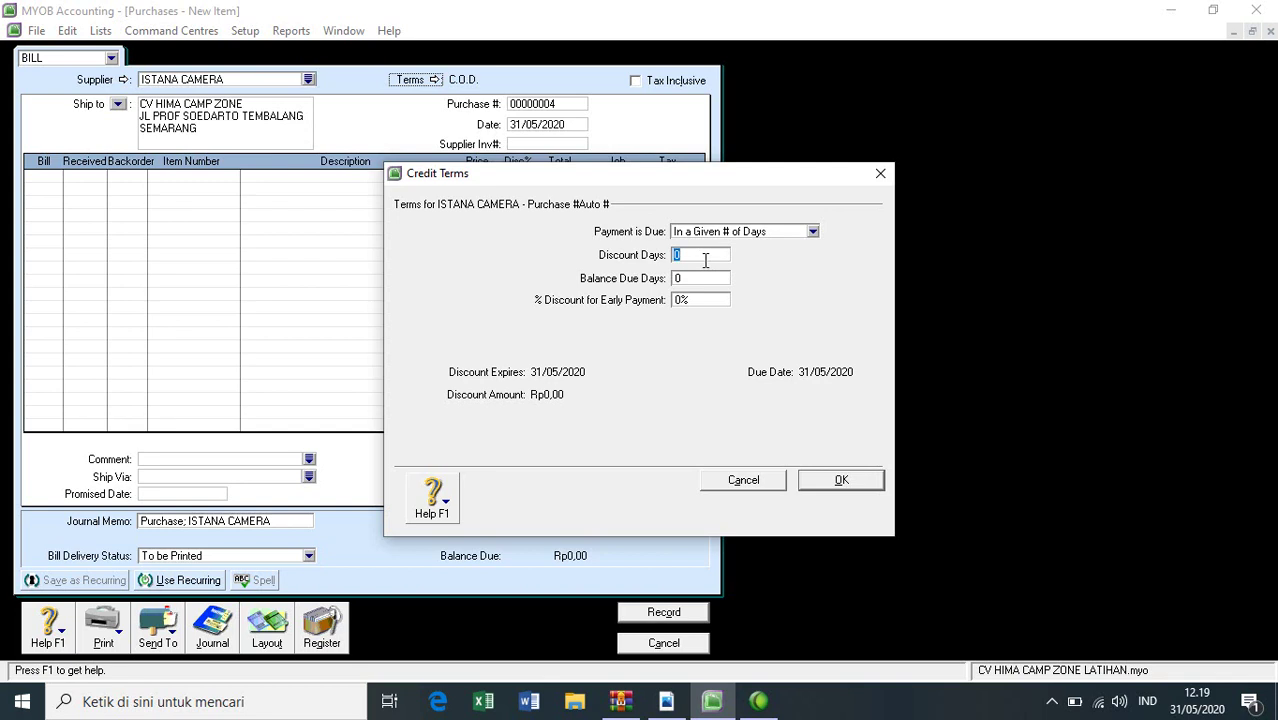
{"action": "type", "text": "10"}
{"action": "left_click", "coordinate": [703, 279]}
{"action": "left_click", "coordinate": [698, 299]}
{"action": "type", "text": "5"}
{"action": "left_click", "coordinate": [840, 482]}
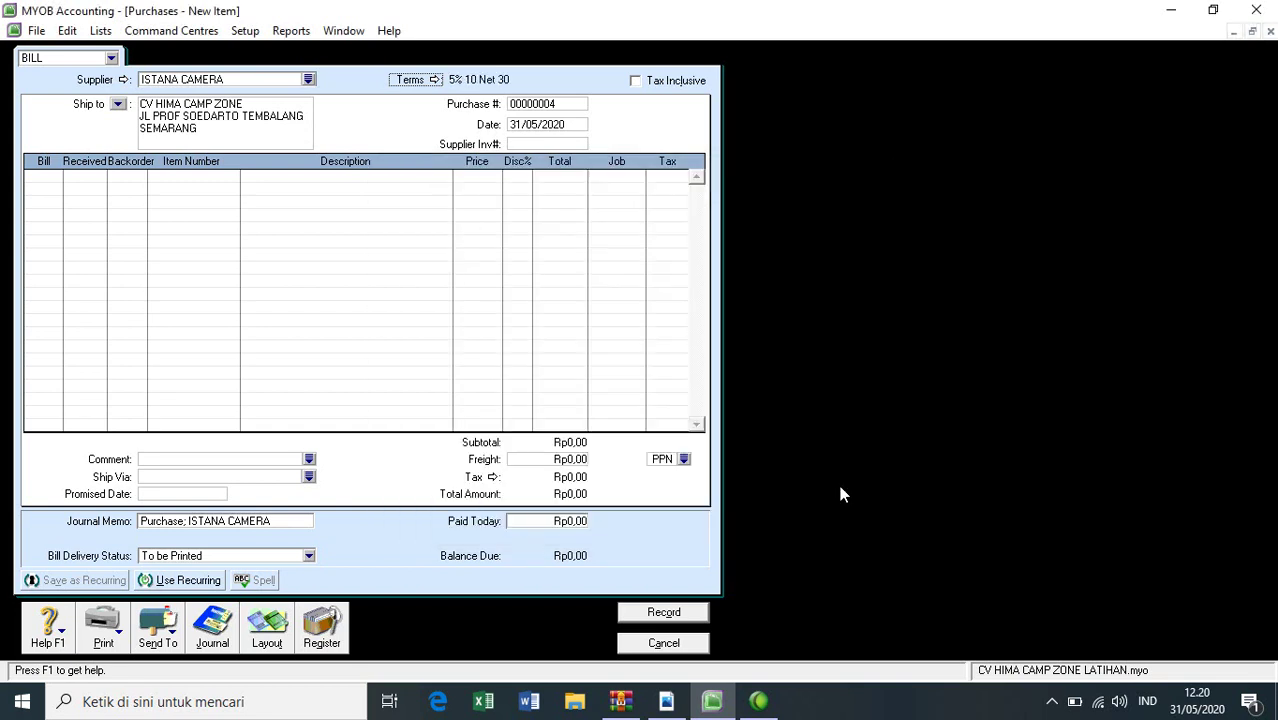
Step: Set the bill's purchase number to NK 01
{"action": "left_click", "coordinate": [532, 113]}
{"action": "type", "text": "n"}
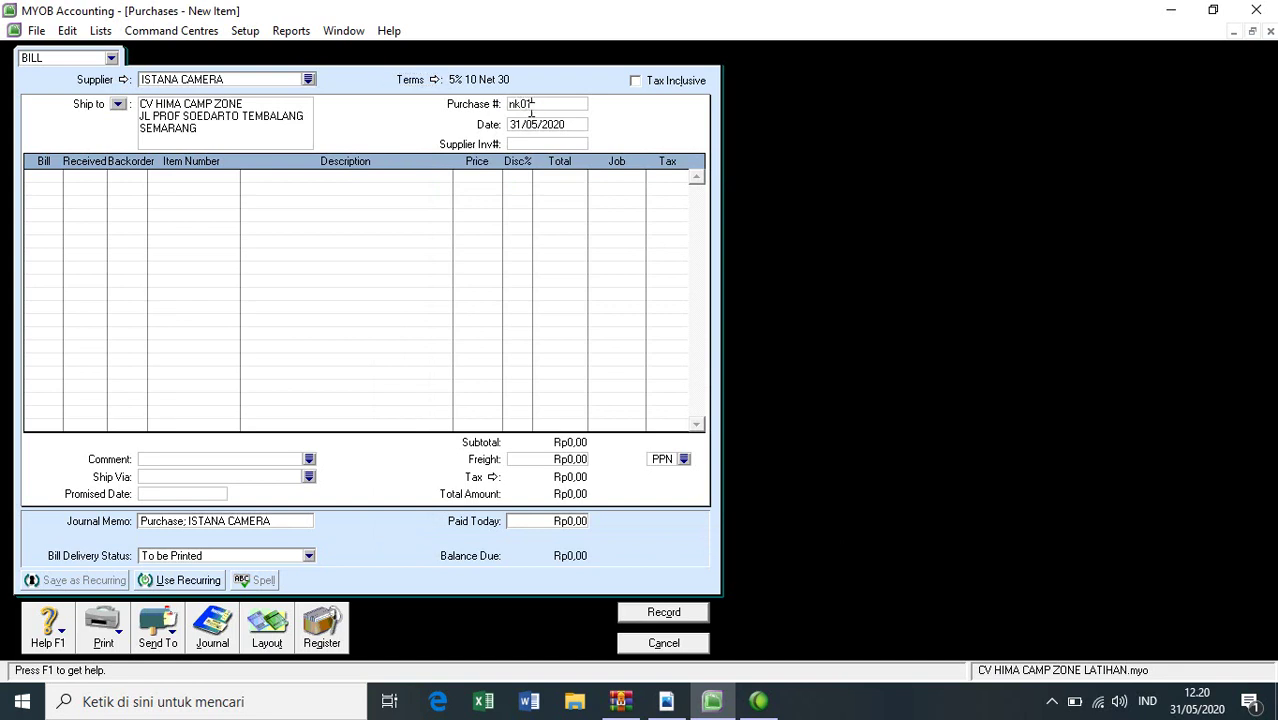
{"action": "type", "text": "k01"}
{"action": "key", "text": "BackSpace"}
{"action": "key", "text": "BackSpace"}
{"action": "key", "text": "BackSpace"}
{"action": "key", "text": "BackSpace"}
{"action": "type", "text": "NK 01"}
Step: Check the credit note's date in the PDF and set the bill's date to 21/12/14
{"action": "left_click", "coordinate": [534, 126]}
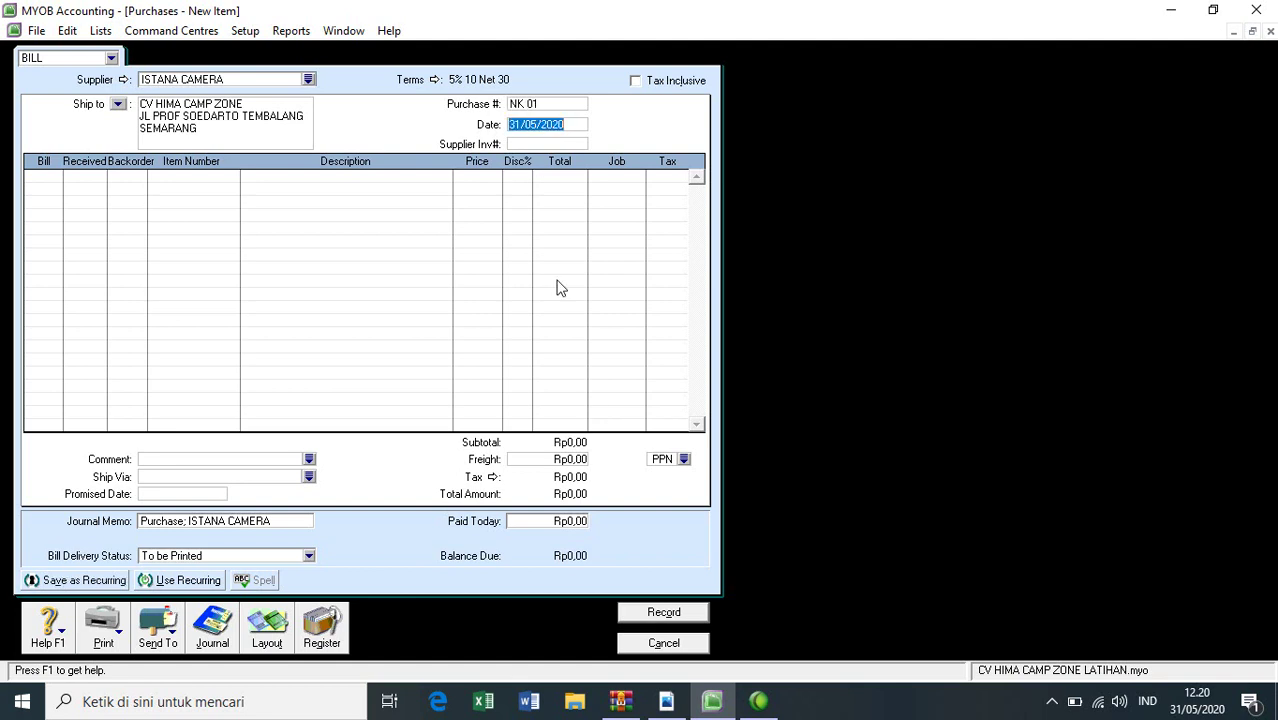
{"action": "left_click", "coordinate": [676, 705]}
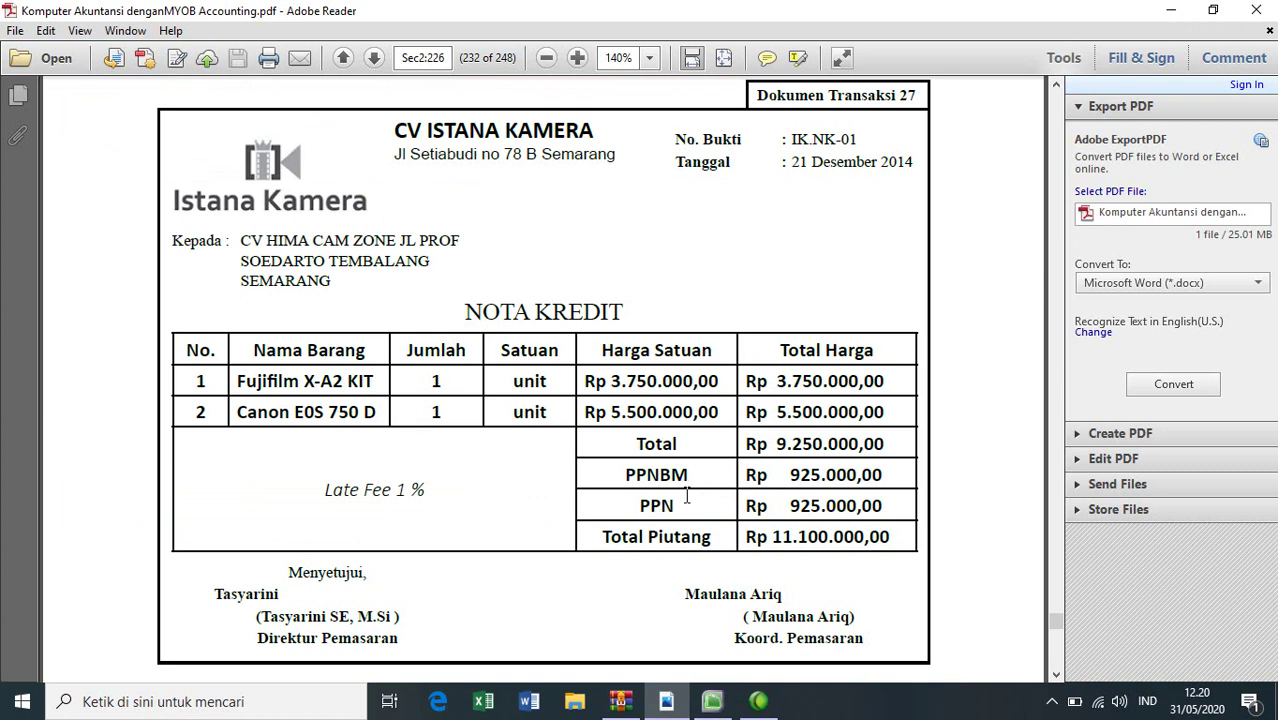
{"action": "left_click", "coordinate": [712, 701]}
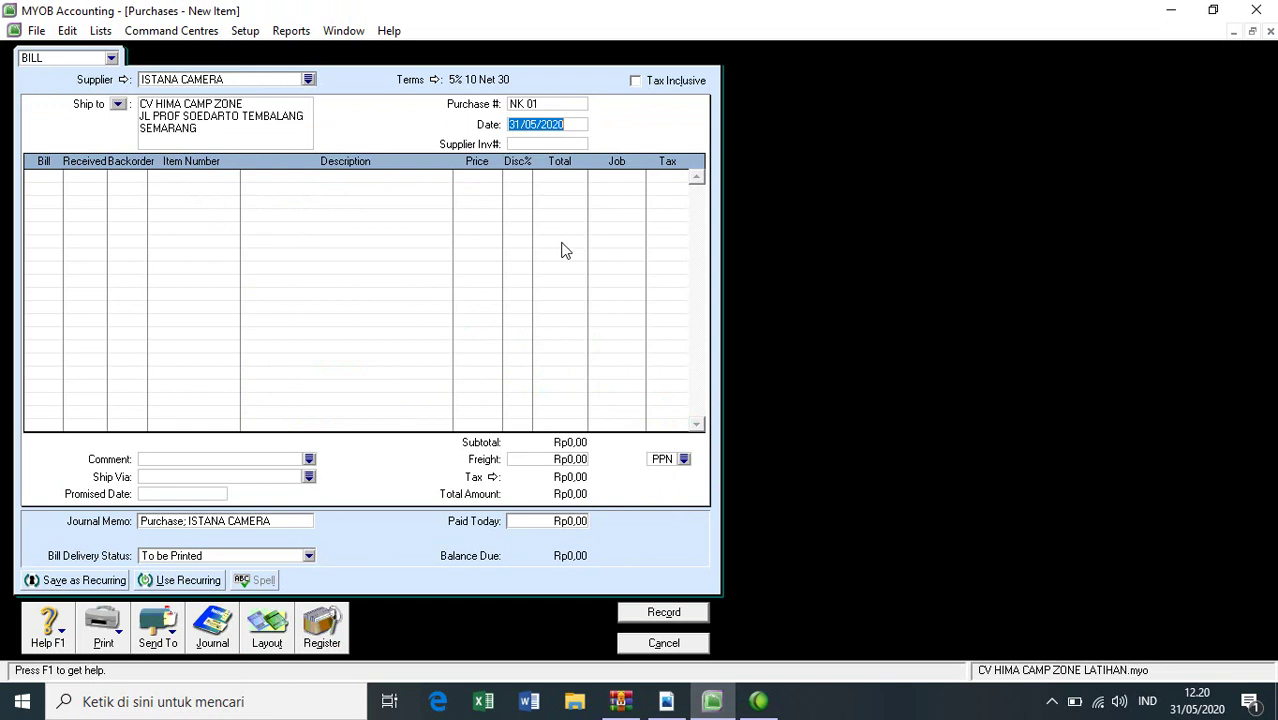
{"action": "type", "text": "21/12/14"}
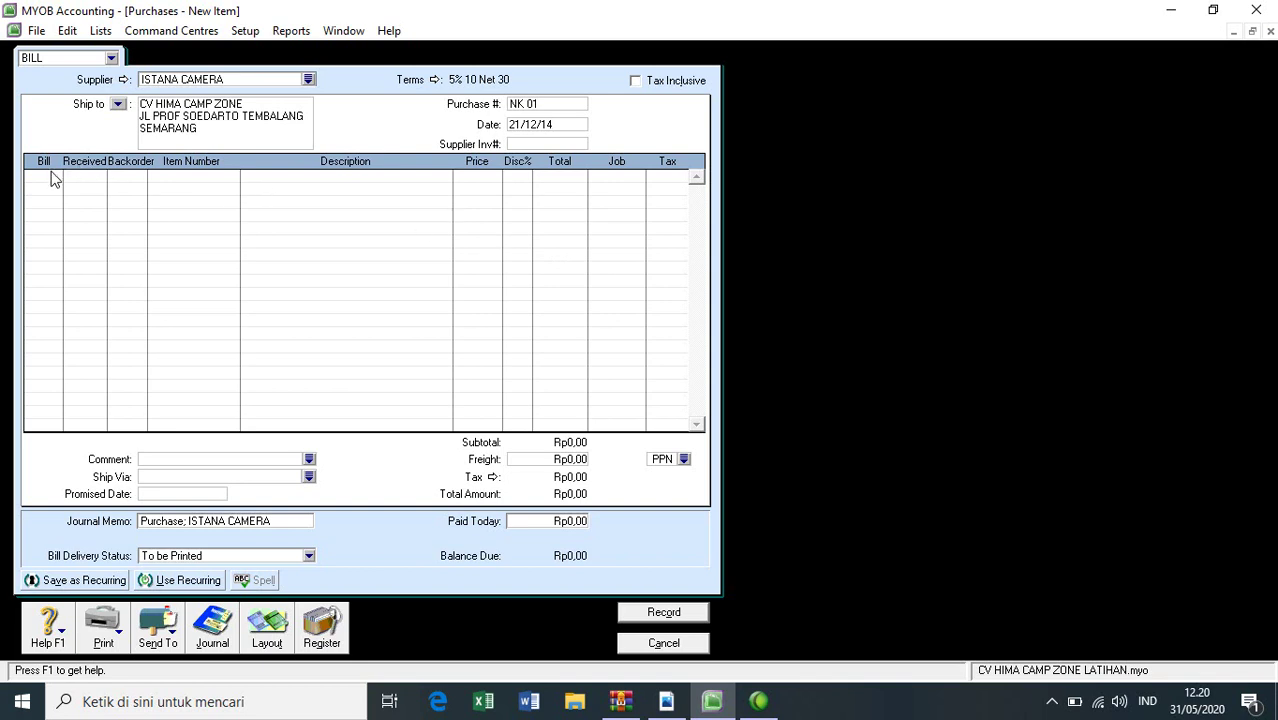
Step: Check the returned items on the PDF credit note and enter a bill line with quantity -1 for item FF-A02, FUJI FILM X-A2-KIT
{"action": "left_click", "coordinate": [673, 704]}
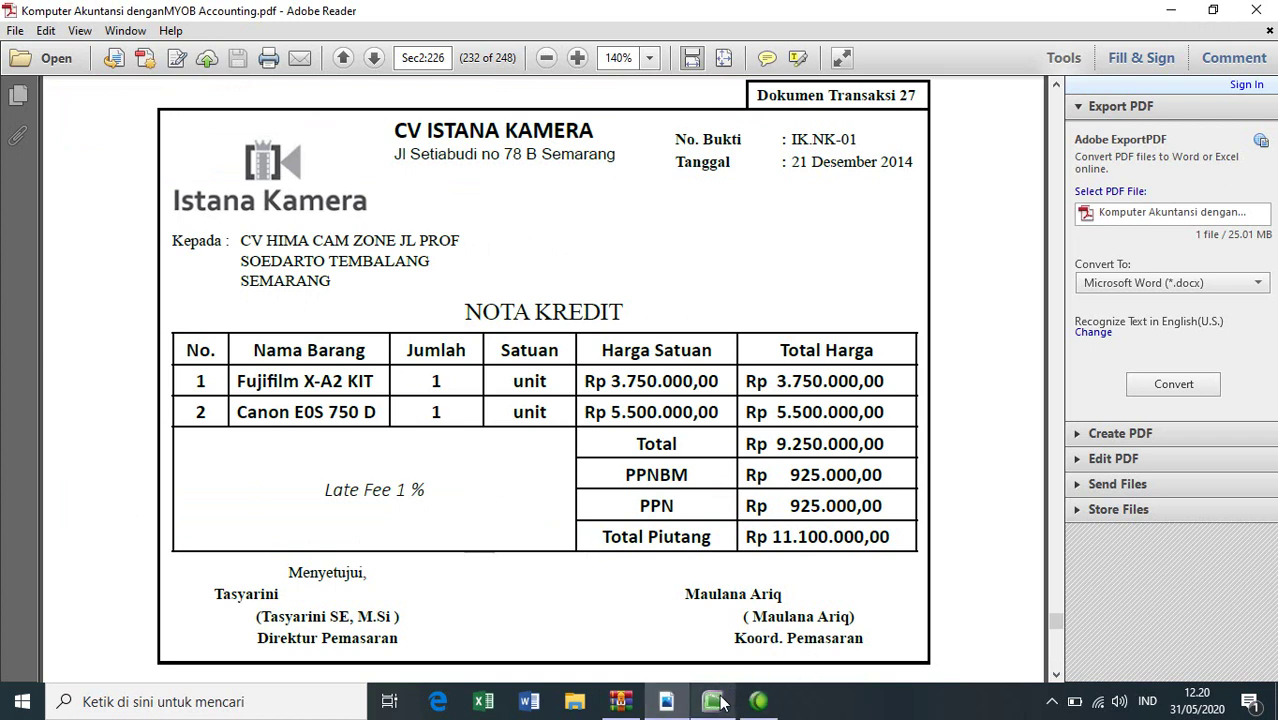
{"action": "mouse_move", "coordinate": [720, 703]}
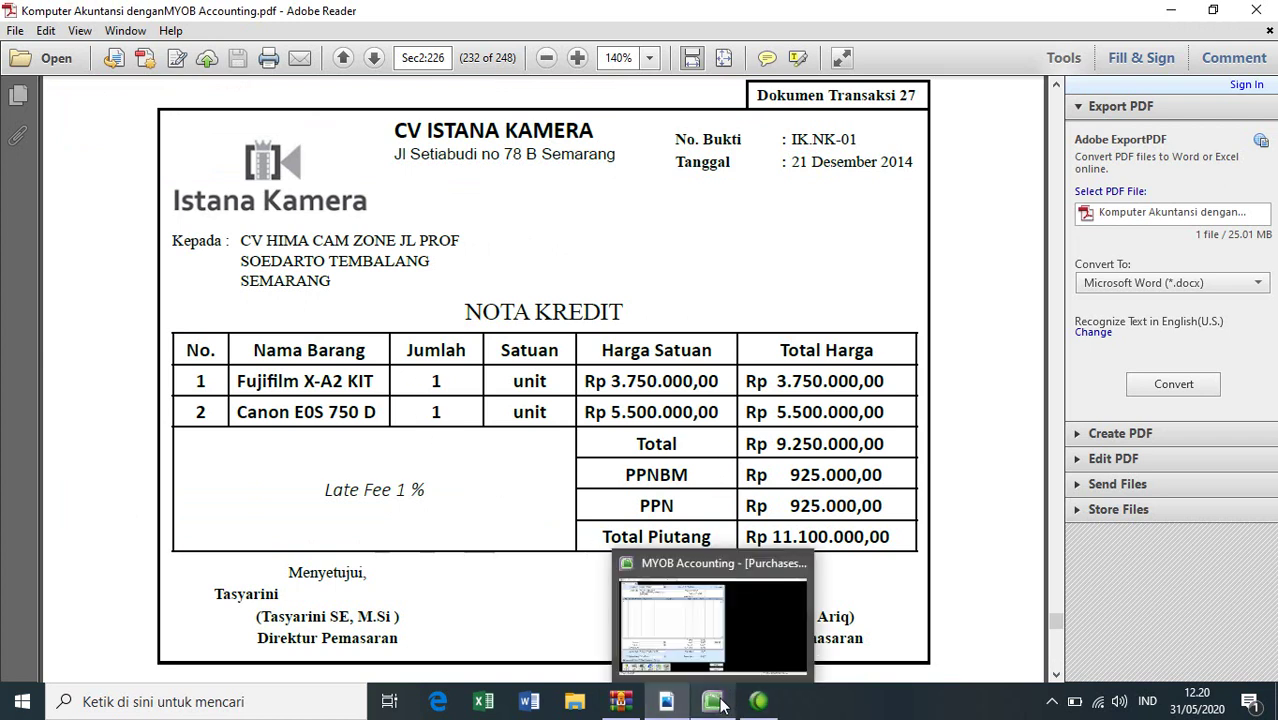
{"action": "left_click", "coordinate": [697, 640]}
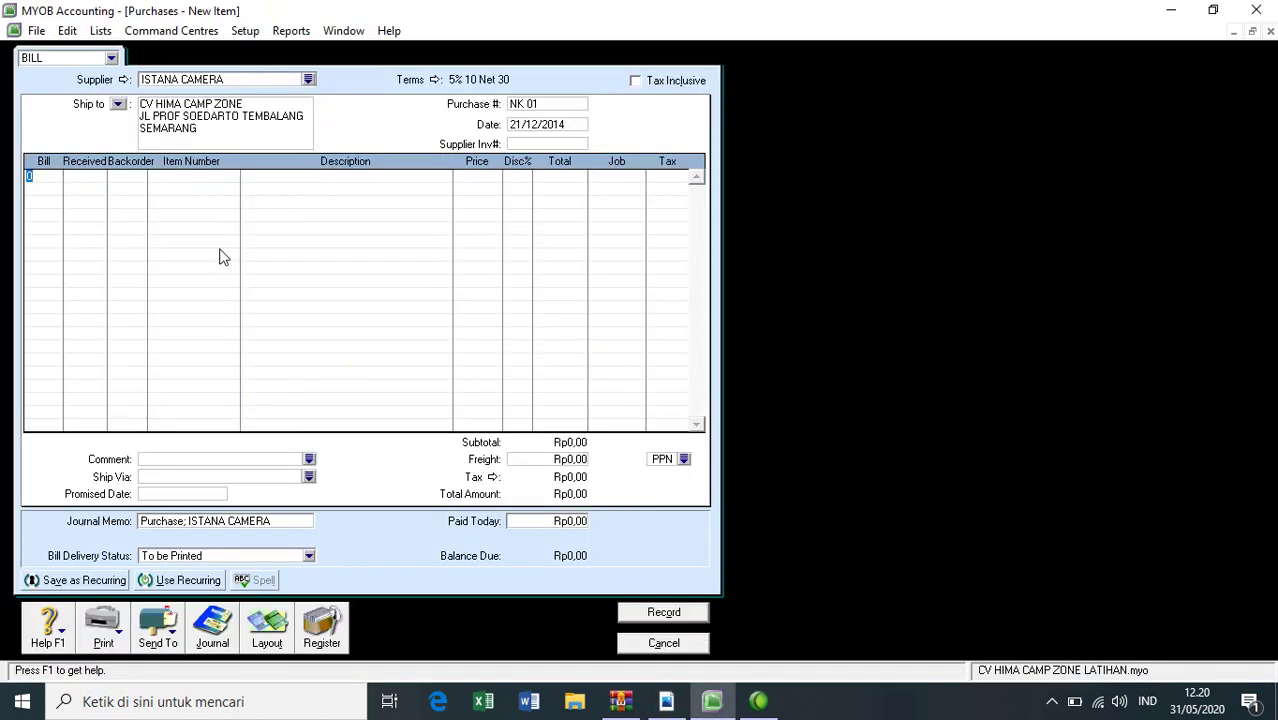
{"action": "key", "text": "Tab"}
{"action": "key", "text": "Tab"}
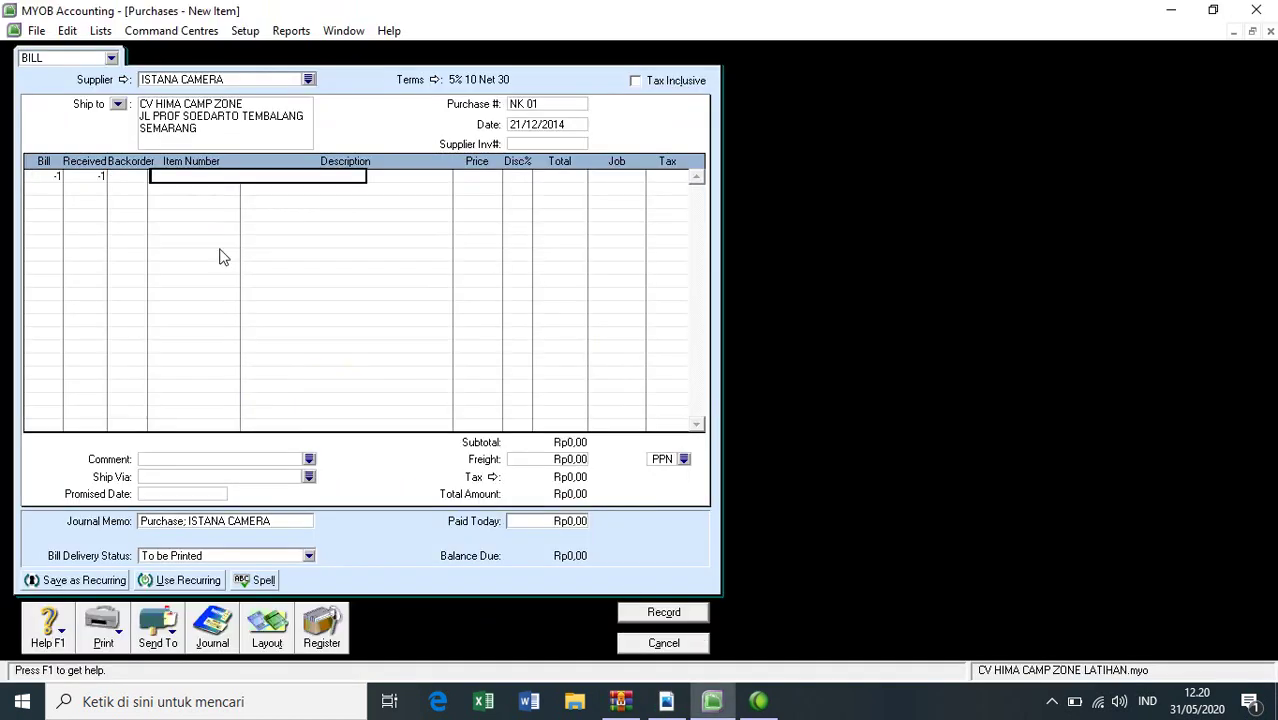
{"action": "key", "text": "Tab"}
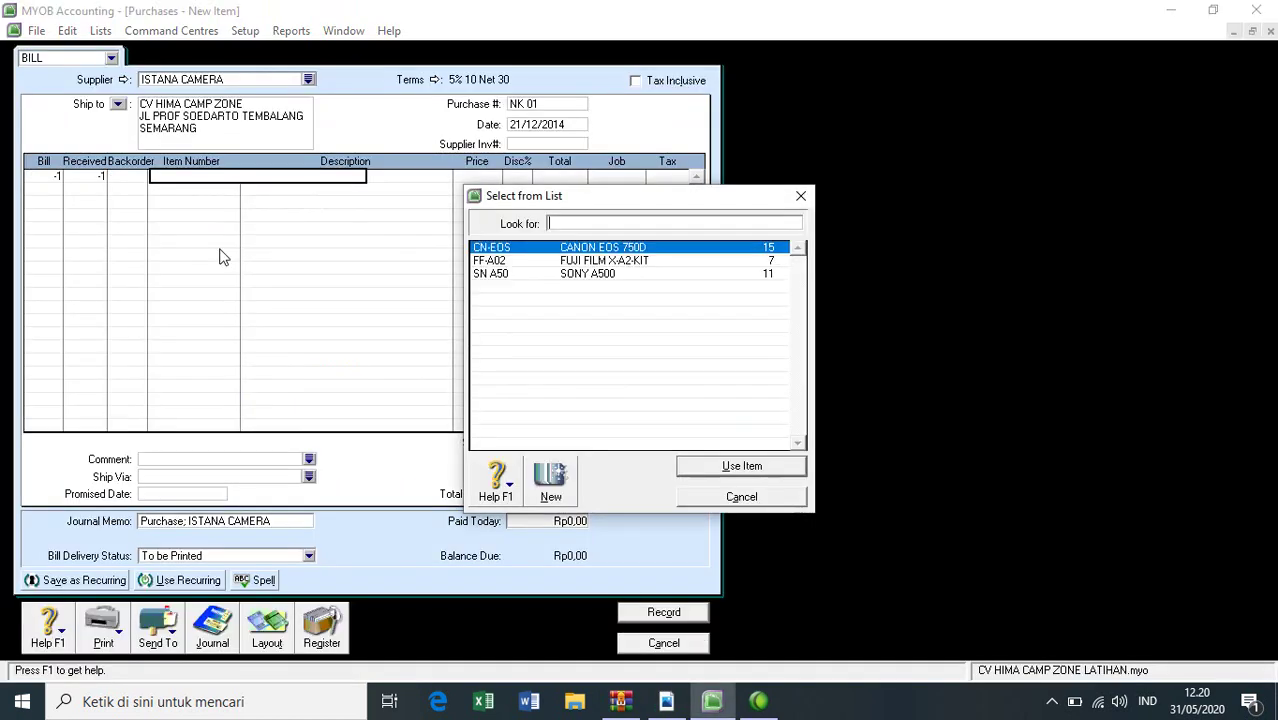
{"action": "double_click", "coordinate": [524, 263]}
{"action": "key", "text": "Tab"}
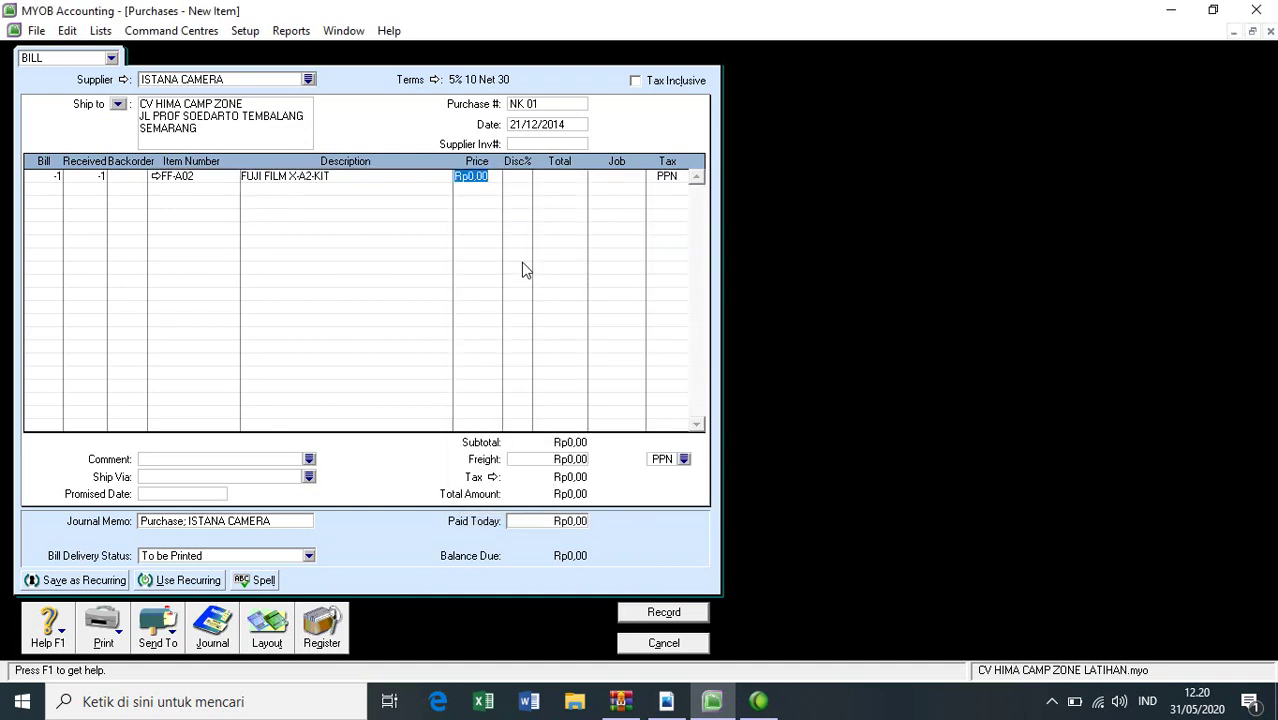
Step: Look up the Fujifilm unit price on the credit note and set the FF-A02 line's price to 3750000
{"action": "left_click", "coordinate": [666, 700]}
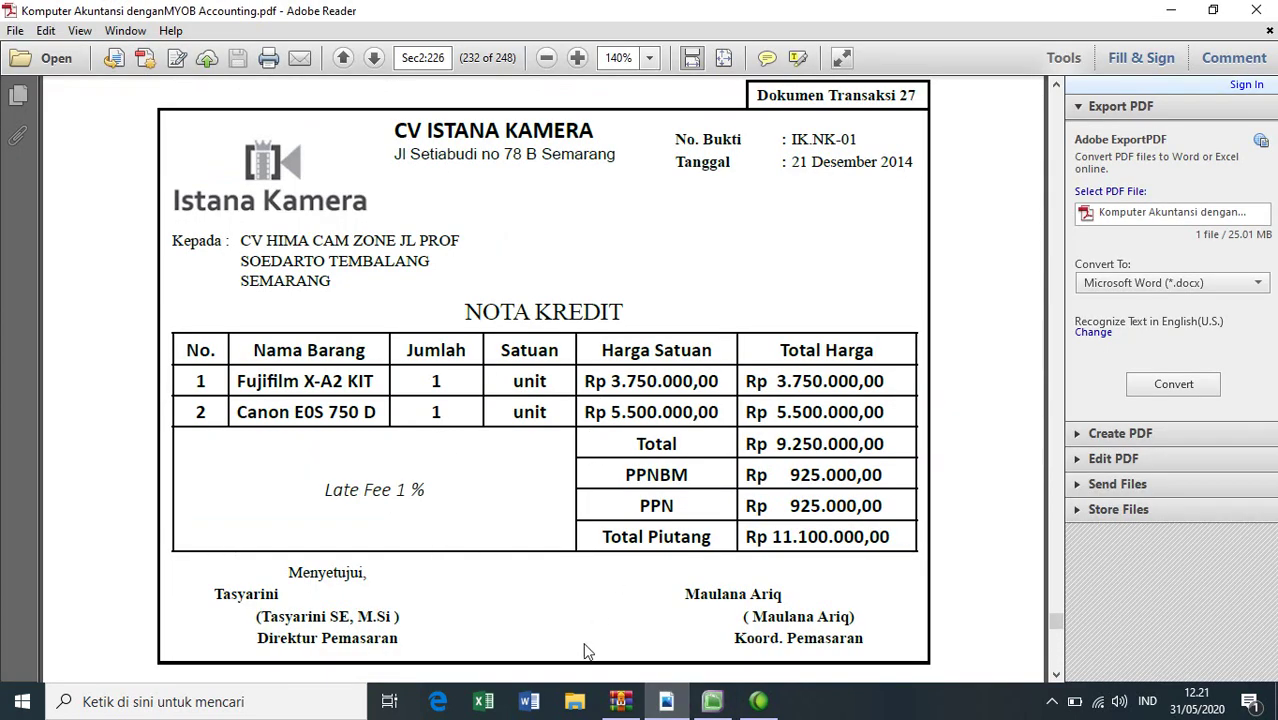
{"action": "left_click", "coordinate": [705, 703]}
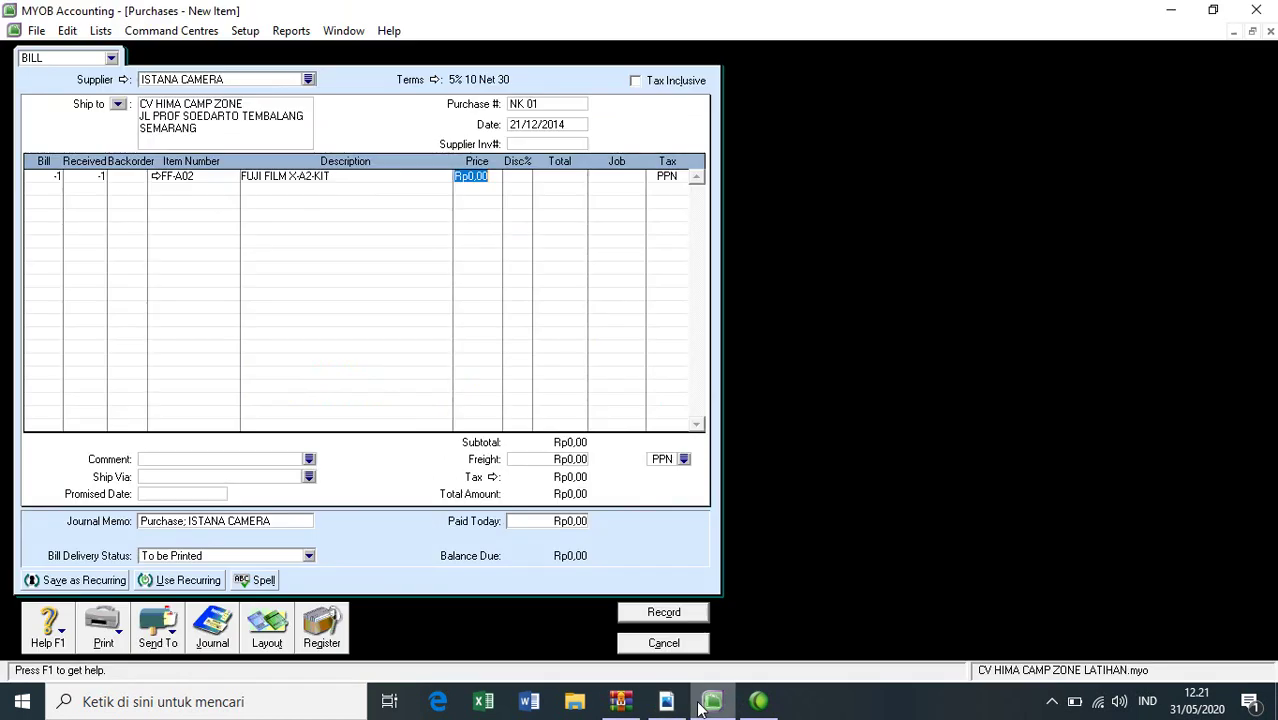
{"action": "type", "text": "3750000"}
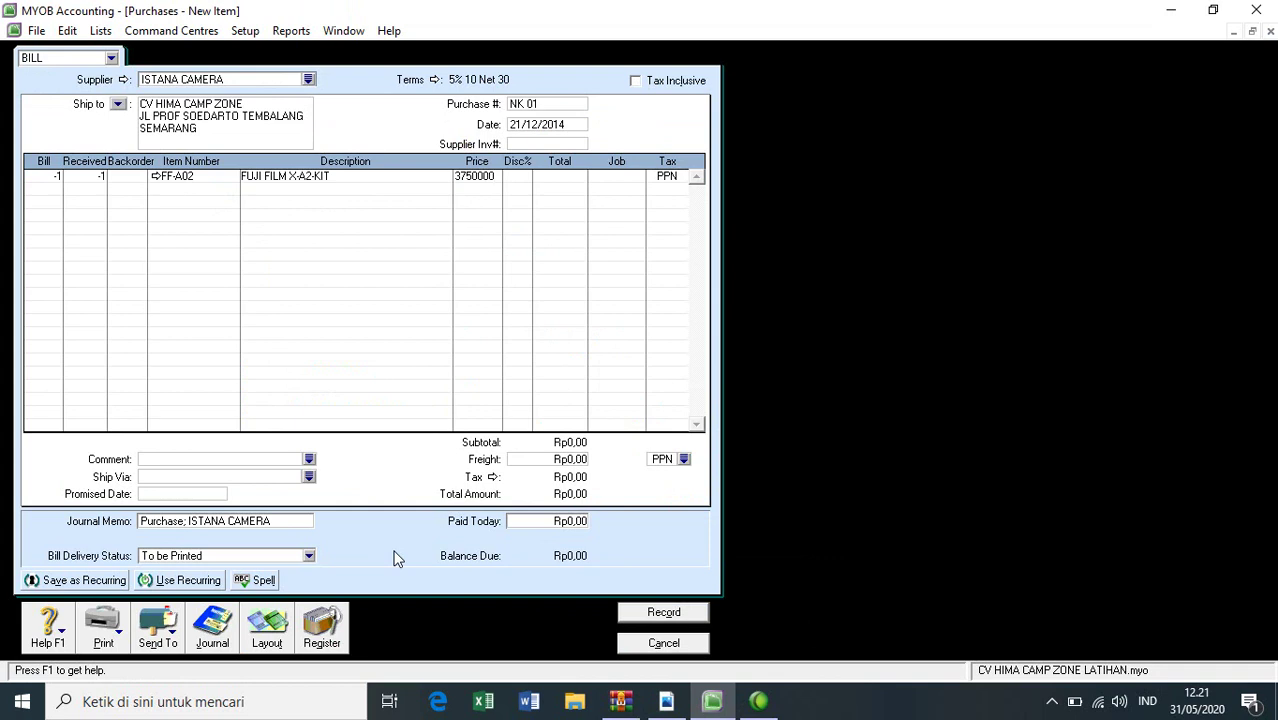
{"action": "key", "text": "Return"}
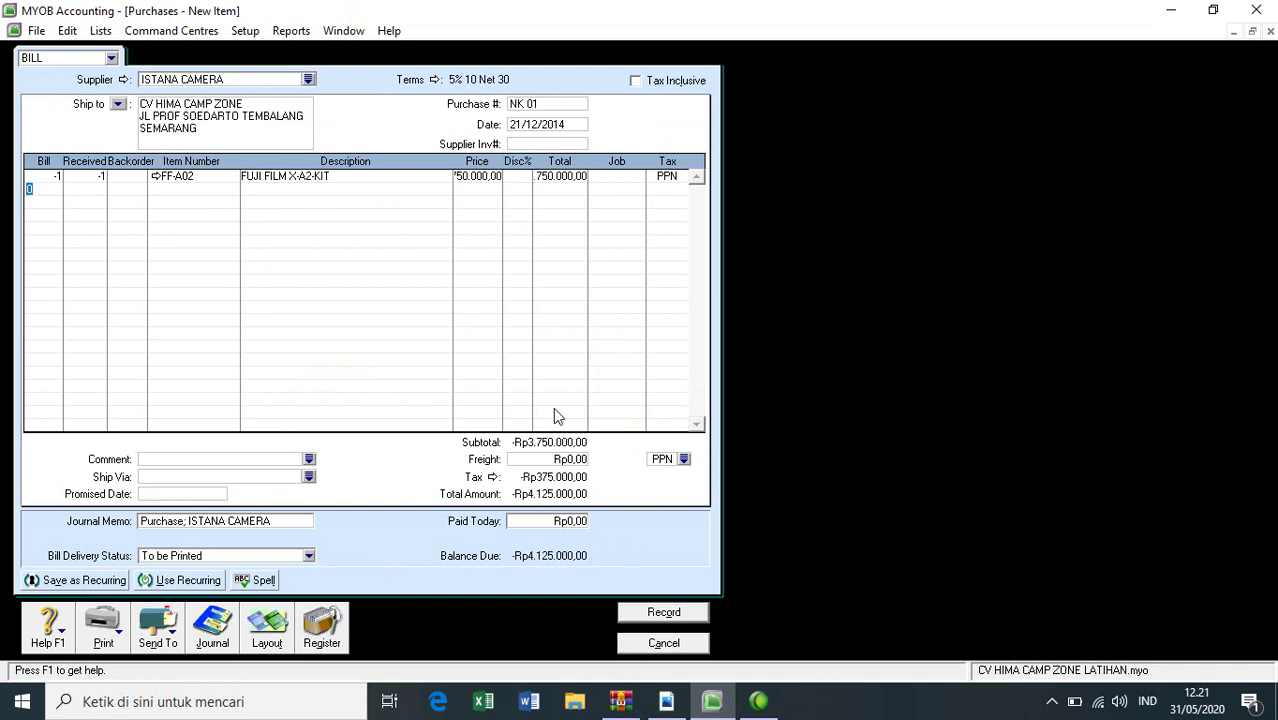
Step: Check the second returned item in the PDF and add a bill line with quantity -1 for item CN-EOS, CANON EOS 750D
{"action": "left_click", "coordinate": [482, 178]}
{"action": "left_click", "coordinate": [50, 188]}
{"action": "type", "text": "-1"}
{"action": "key", "text": "Tab"}
{"action": "key", "text": "Tab"}
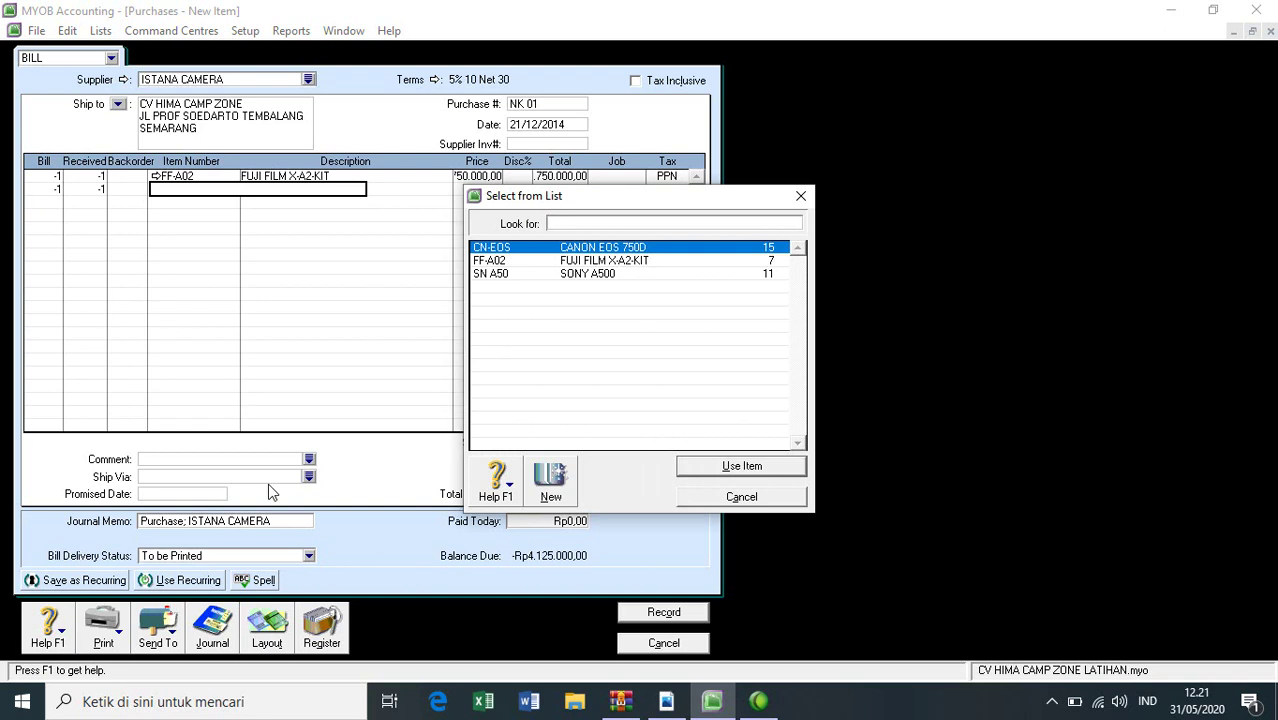
{"action": "left_click", "coordinate": [671, 705]}
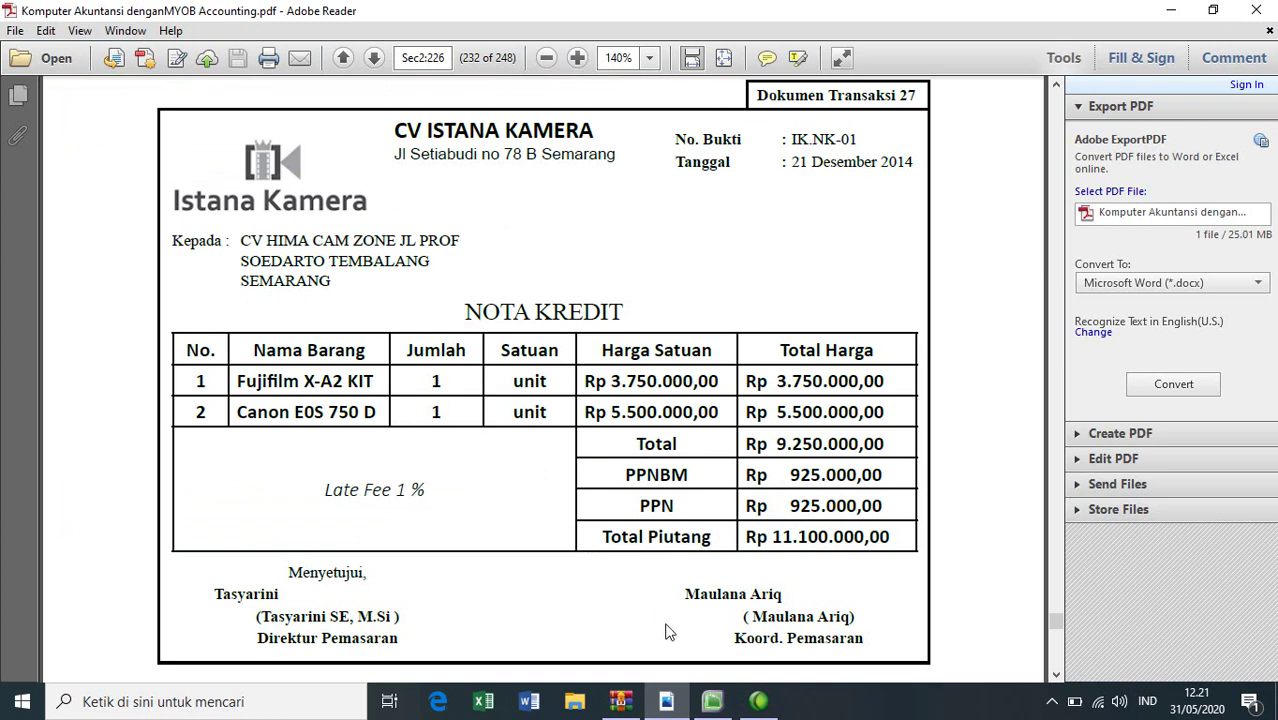
{"action": "left_click", "coordinate": [712, 701]}
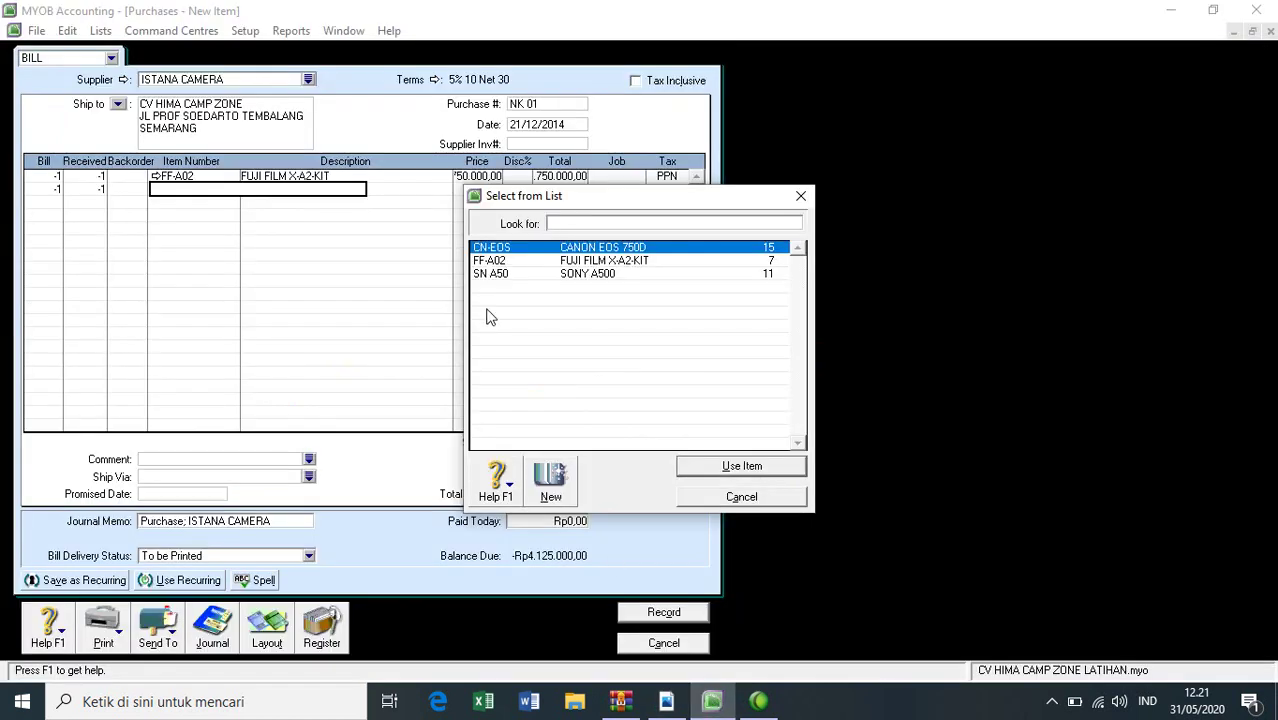
{"action": "double_click", "coordinate": [555, 256]}
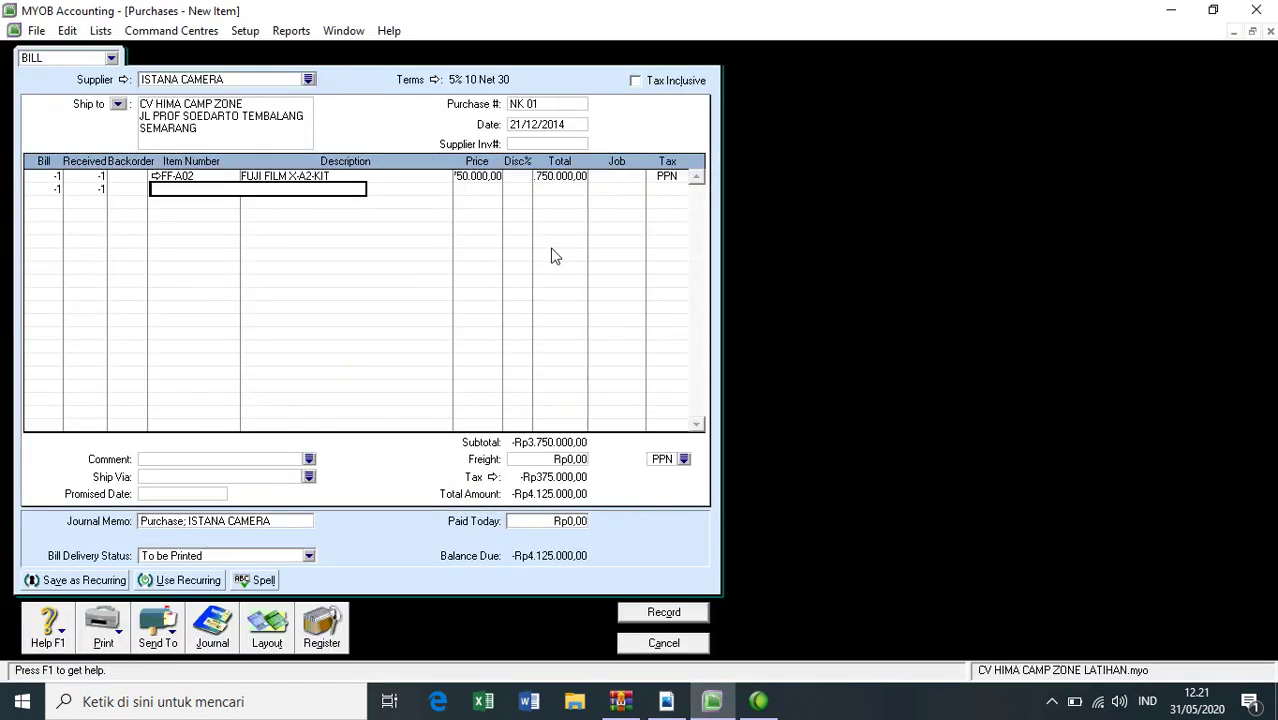
{"action": "key", "text": "Tab"}
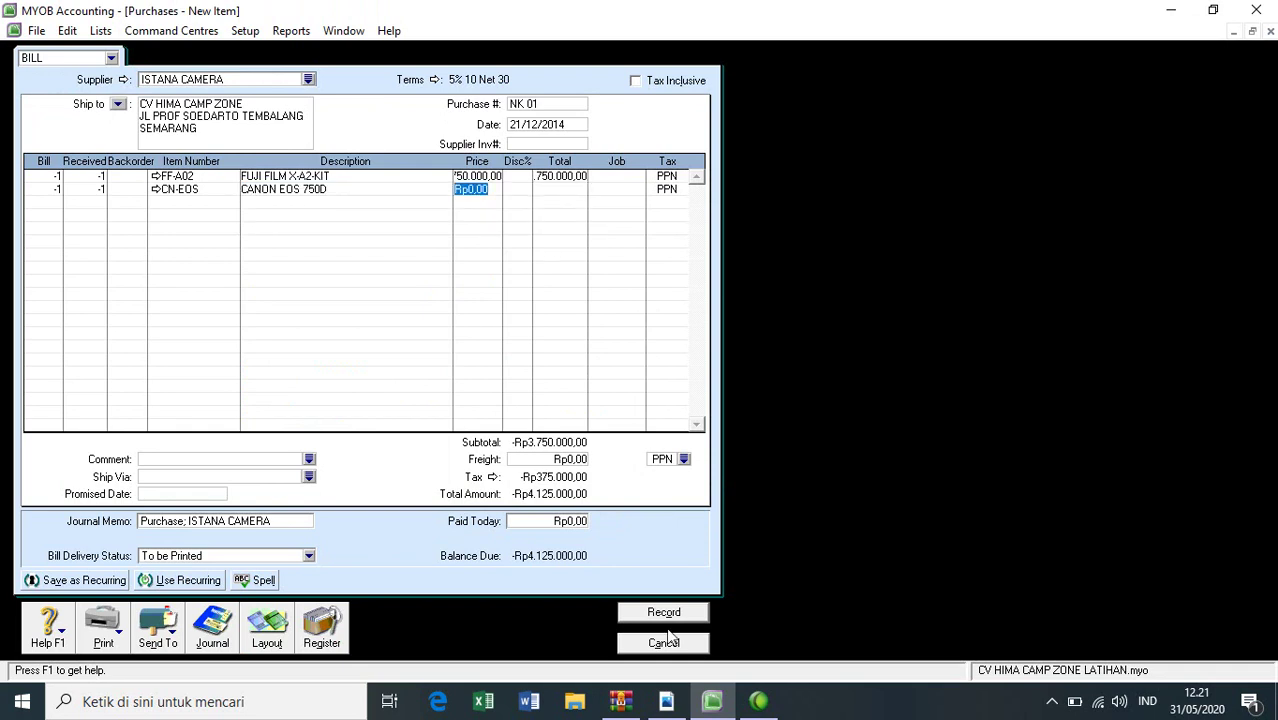
Step: Look up the Canon unit price on the credit note and set the CN-EOS line's price to 5500000
{"action": "left_click", "coordinate": [667, 701]}
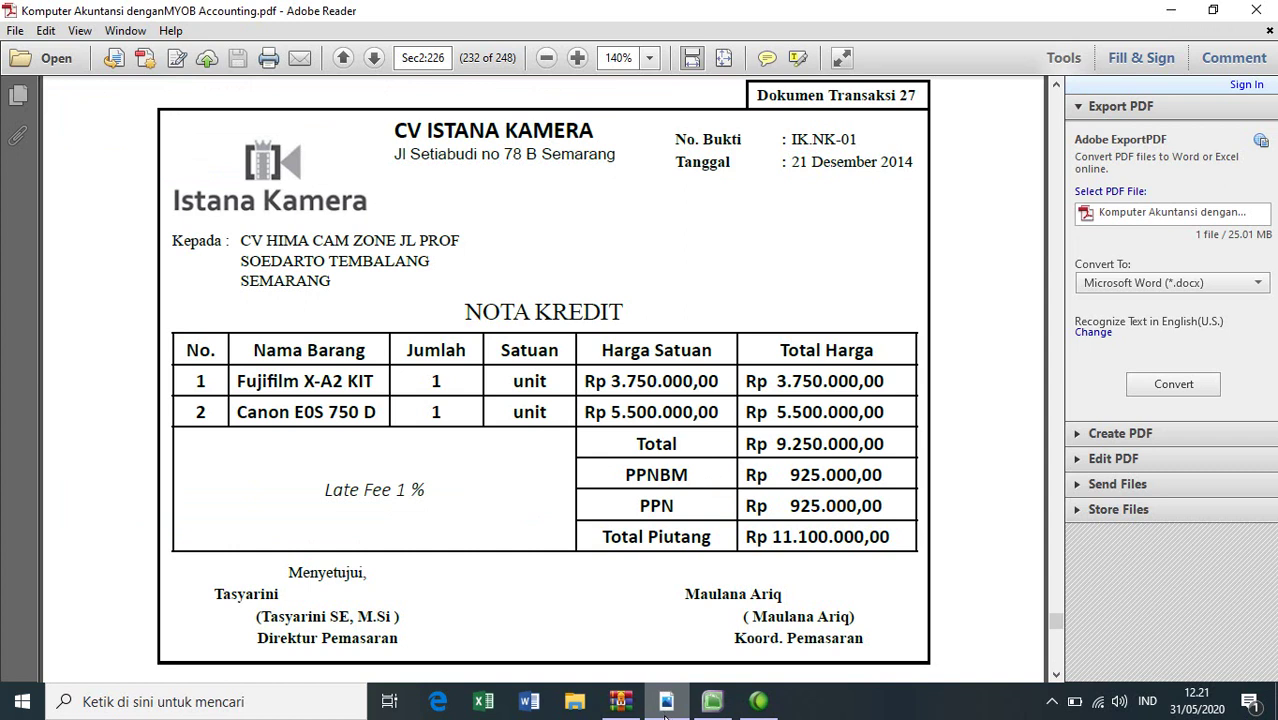
{"action": "left_click", "coordinate": [712, 703]}
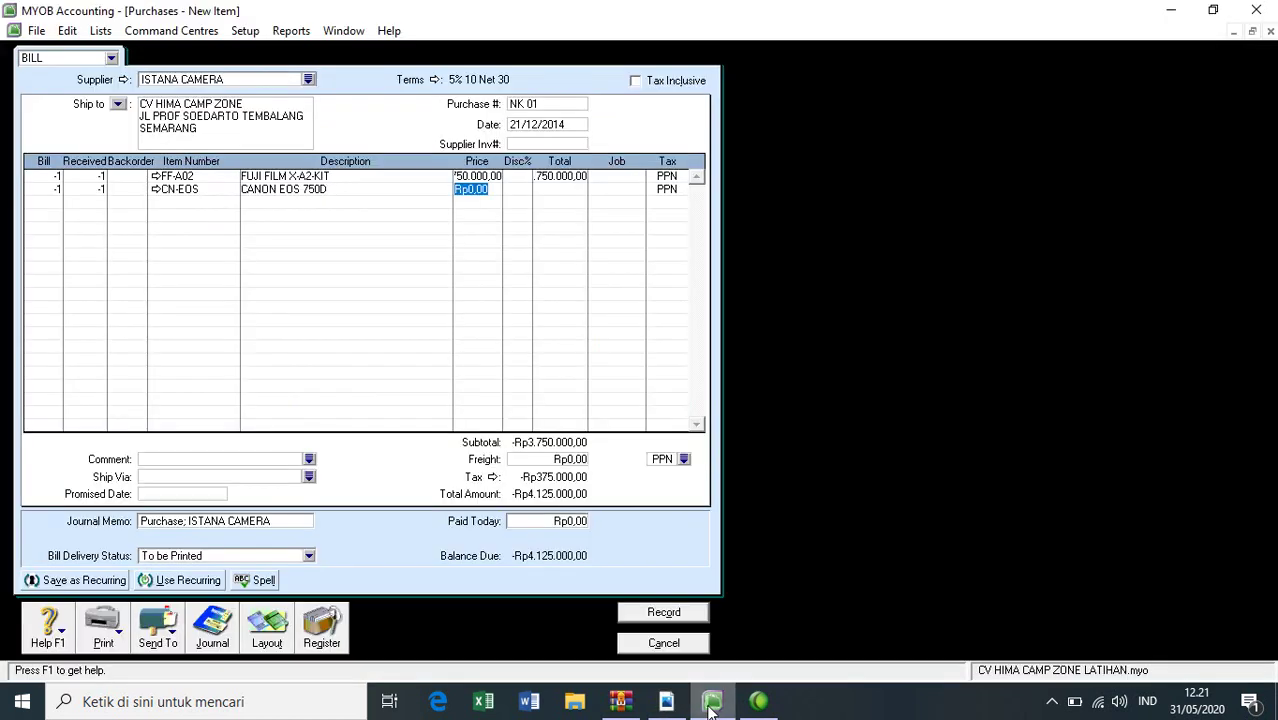
{"action": "type", "text": "5500000"}
{"action": "key", "text": "Return"}
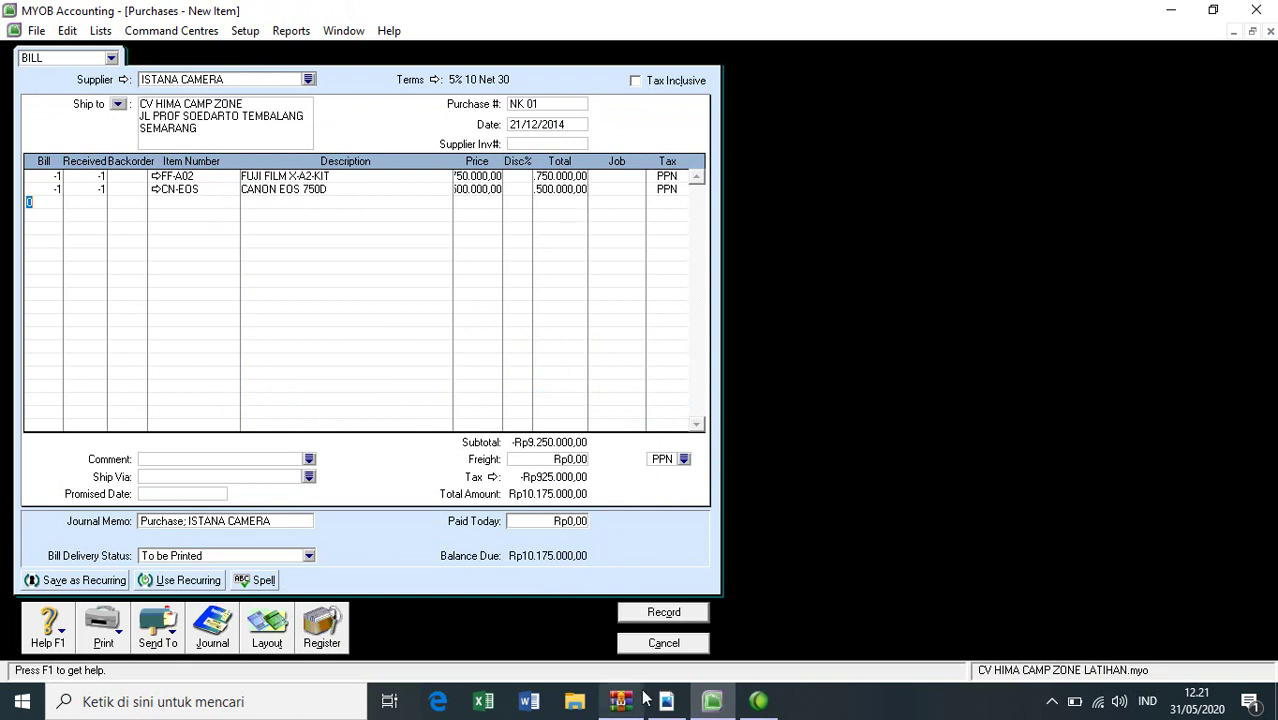
Step: Check the PPNBM amount on the credit note and add a third bill line for item FF-A02 without a quantity
{"action": "mouse_move", "coordinate": [660, 703]}
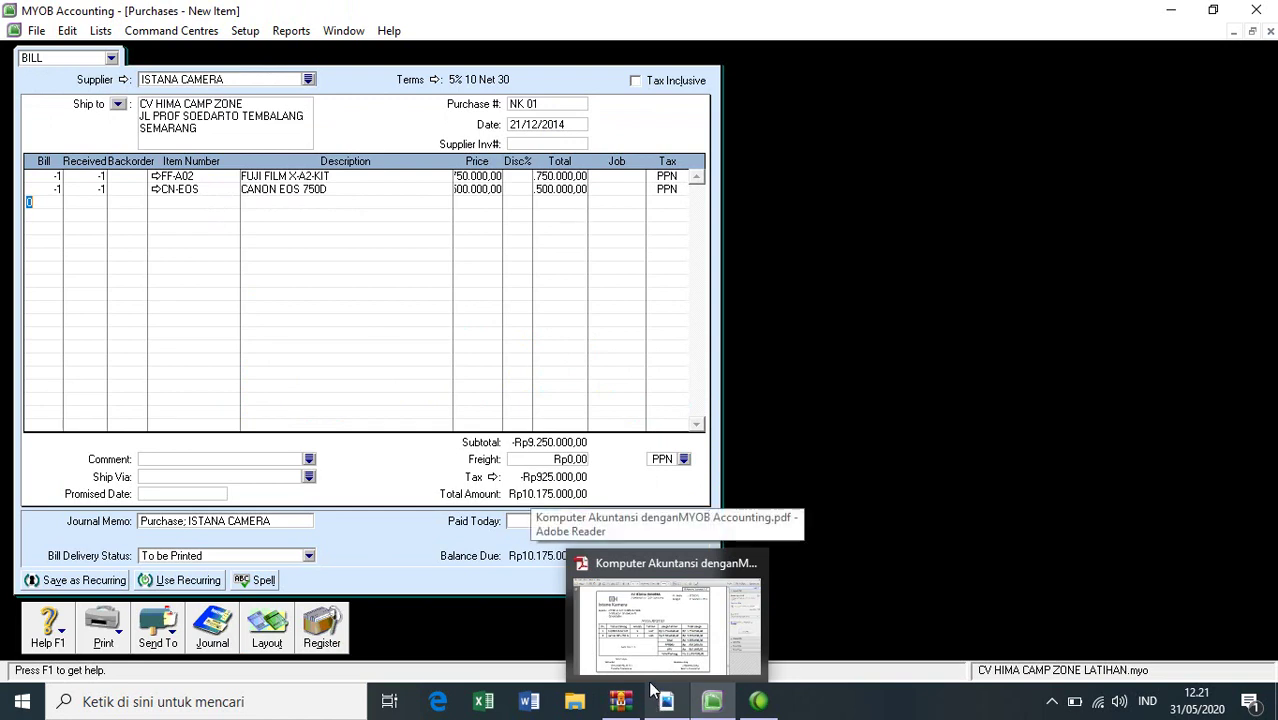
{"action": "left_click", "coordinate": [646, 675]}
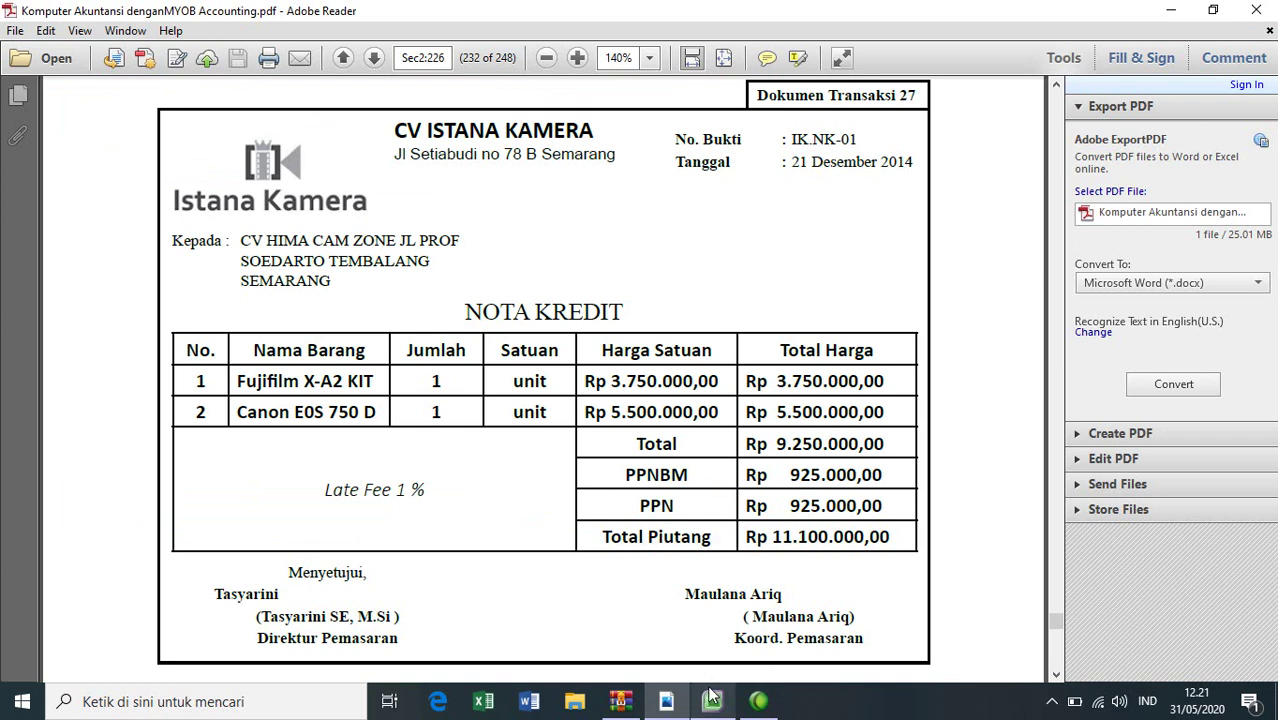
{"action": "mouse_move", "coordinate": [712, 700]}
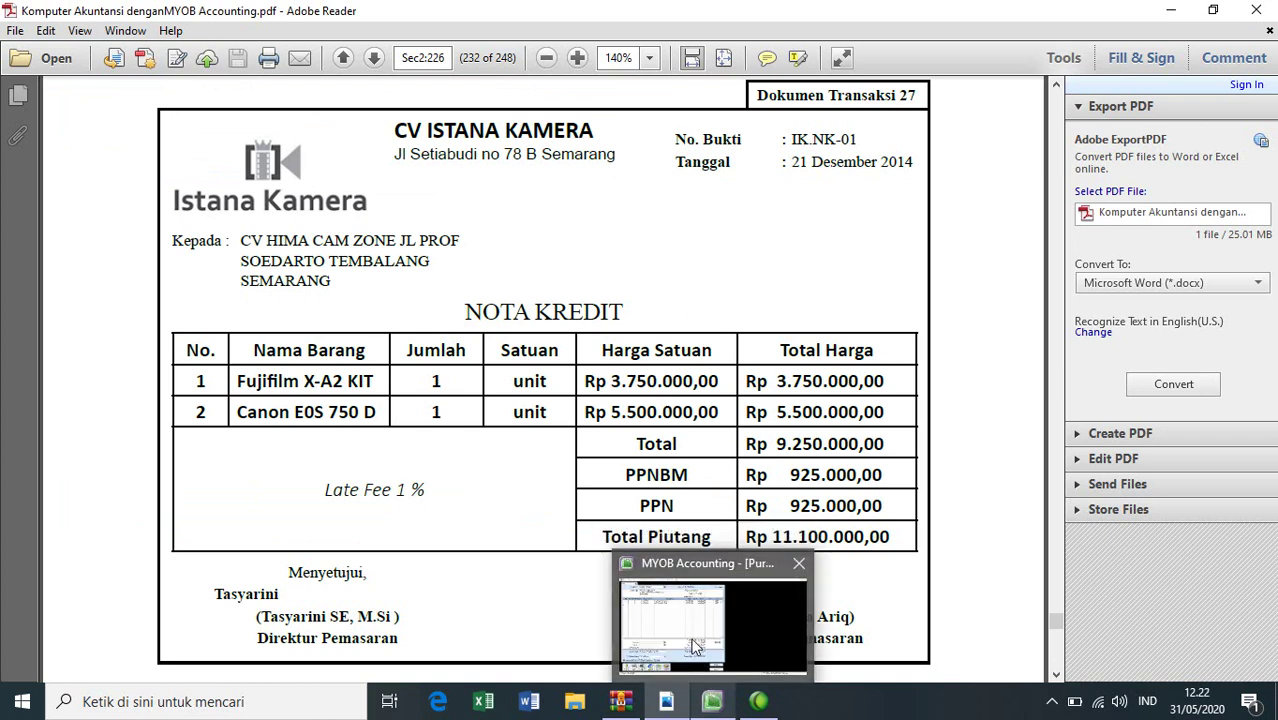
{"action": "left_click", "coordinate": [697, 646]}
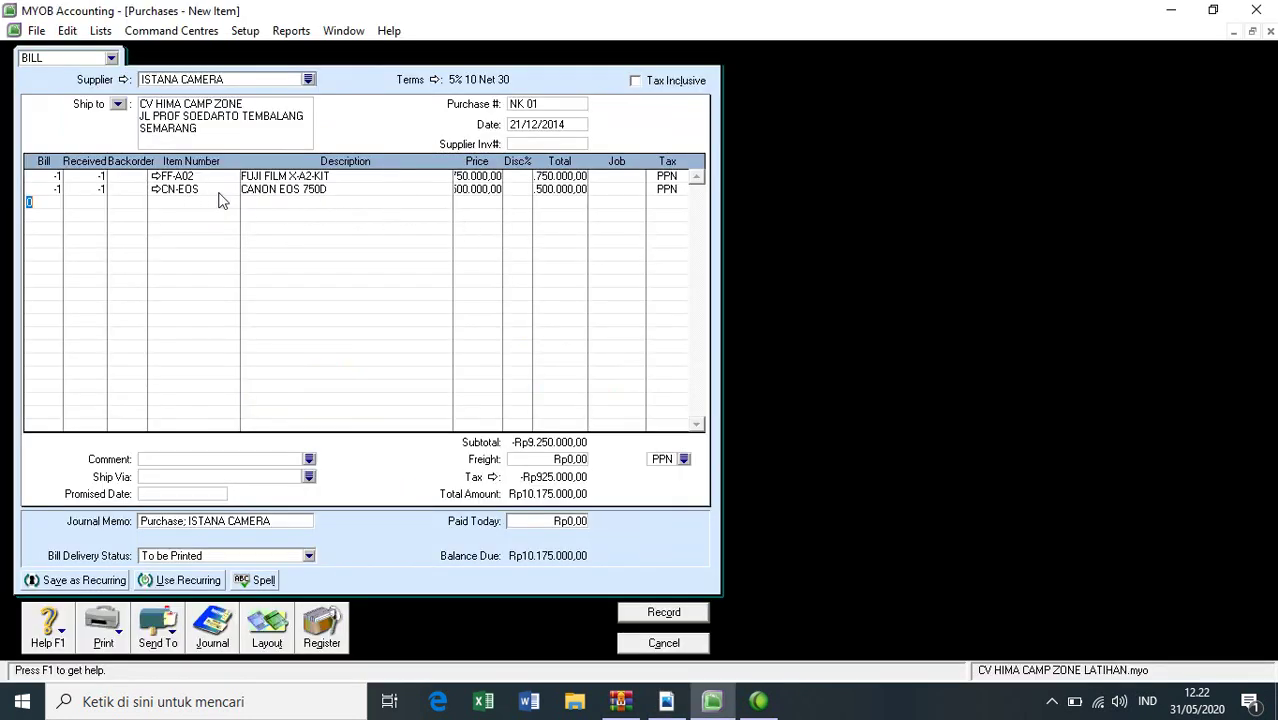
{"action": "left_click", "coordinate": [162, 201]}
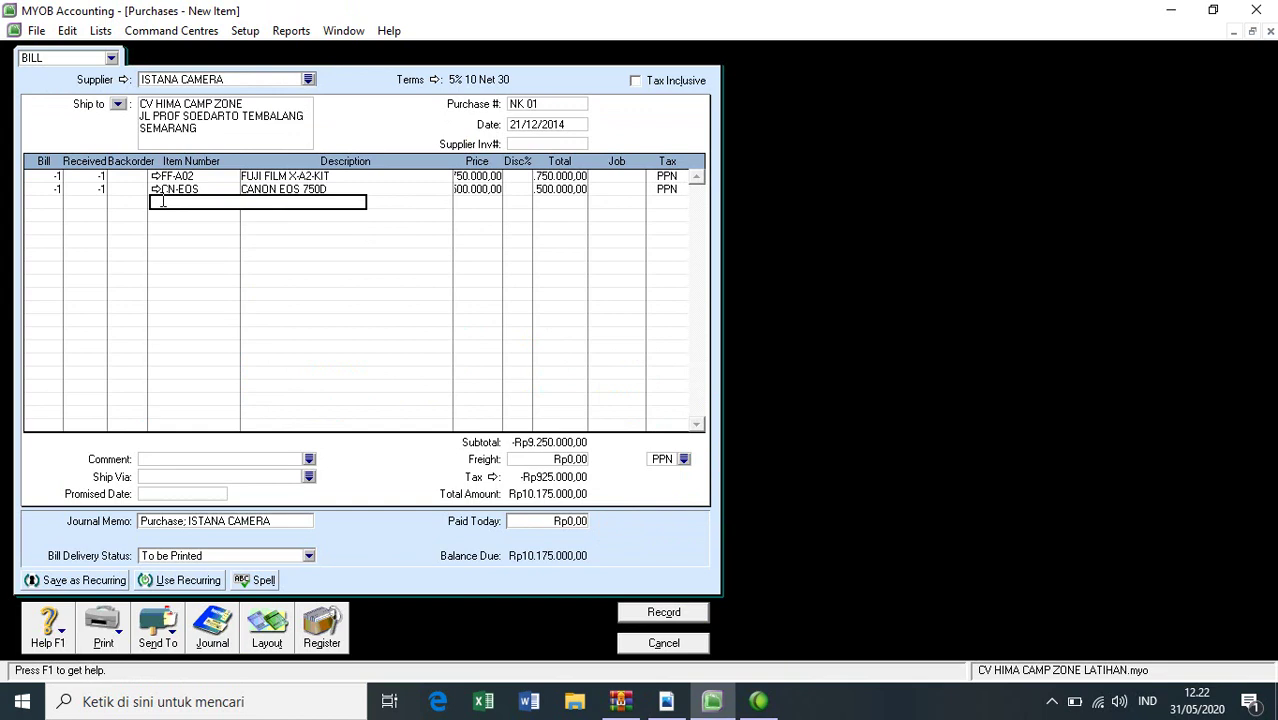
{"action": "key", "text": "Tab"}
{"action": "double_click", "coordinate": [657, 260]}
{"action": "key", "text": "Tab"}
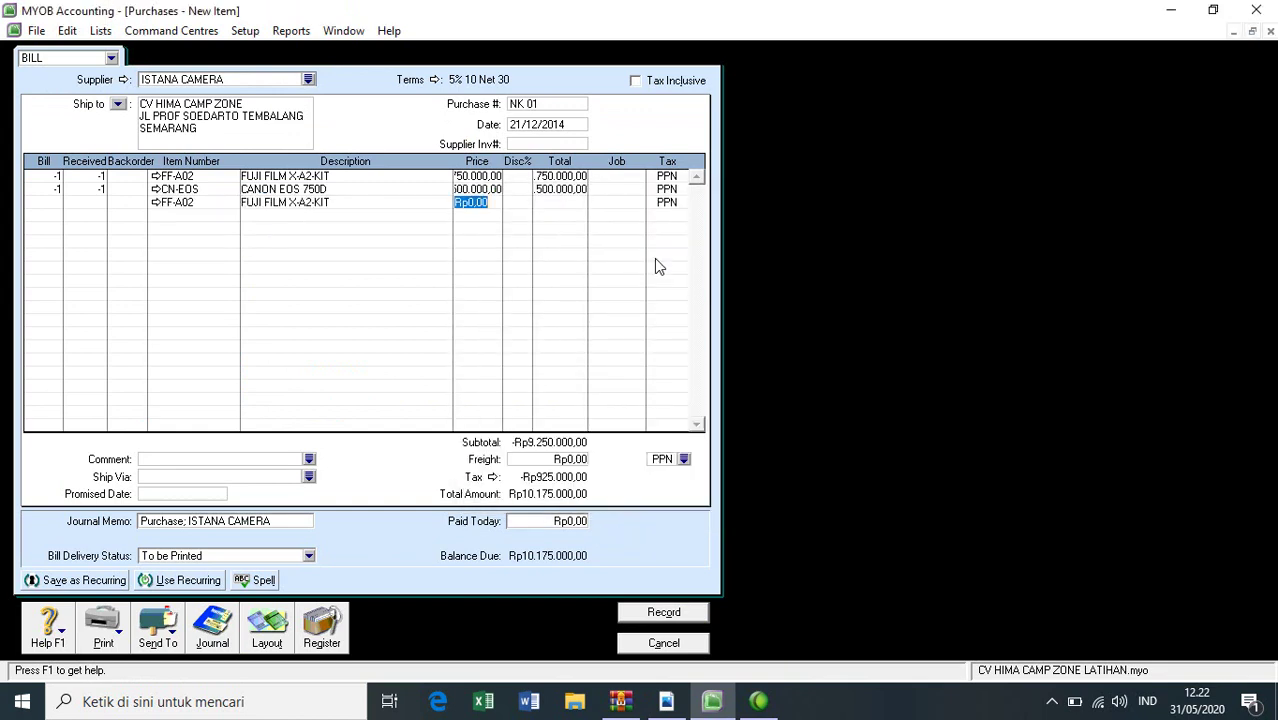
Step: Check the Fujifilm price on the first line and set the third line's total to -375000
{"action": "left_click", "coordinate": [555, 203]}
{"action": "left_click", "coordinate": [545, 177]}
{"action": "key", "text": "BackSpace"}
{"action": "left_click", "coordinate": [560, 203]}
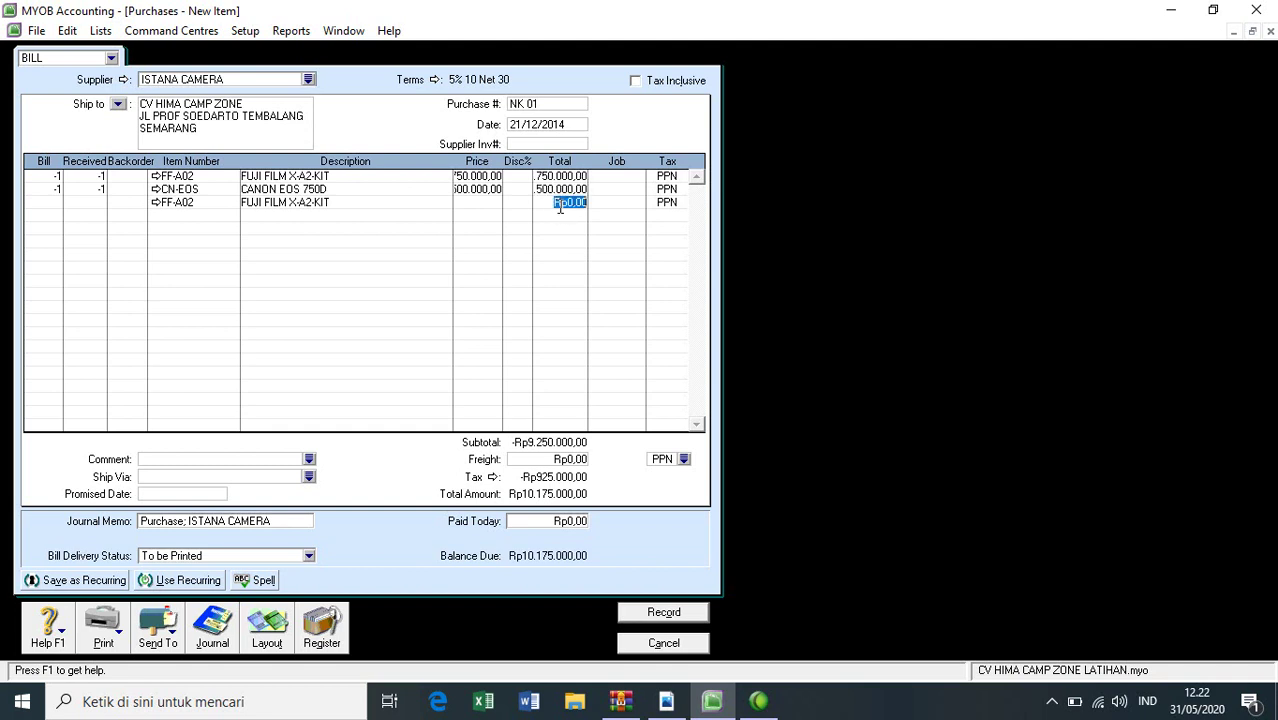
{"action": "left_click", "coordinate": [486, 176]}
{"action": "left_click", "coordinate": [538, 204]}
{"action": "type", "text": "-375000"}
{"action": "key", "text": "Return"}
Step: Change the tax code of the third line, FF-A02, to N-T (Not Reportable)
{"action": "left_click", "coordinate": [666, 205]}
{"action": "left_click", "coordinate": [682, 204]}
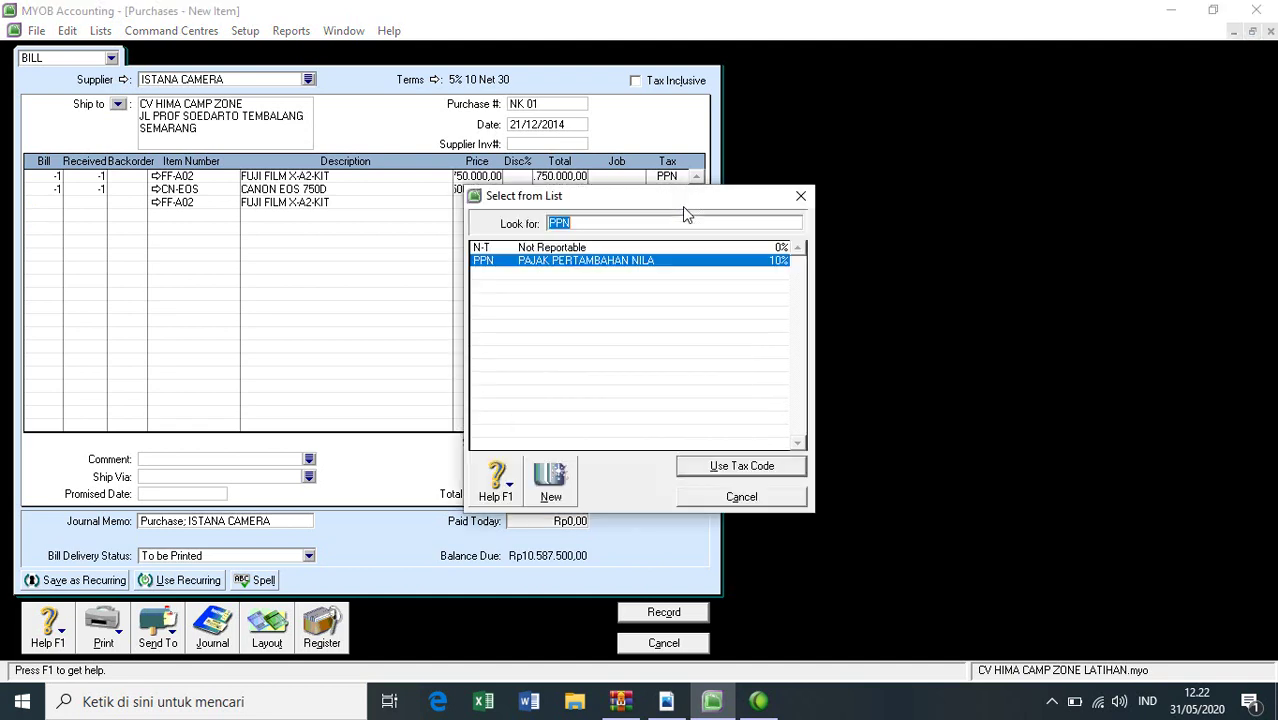
{"action": "double_click", "coordinate": [580, 249]}
Step: Add a fourth bill line for item CN-EOS, CANON EOS 750D, without a quantity
{"action": "left_click", "coordinate": [195, 215]}
{"action": "left_click", "coordinate": [195, 215]}
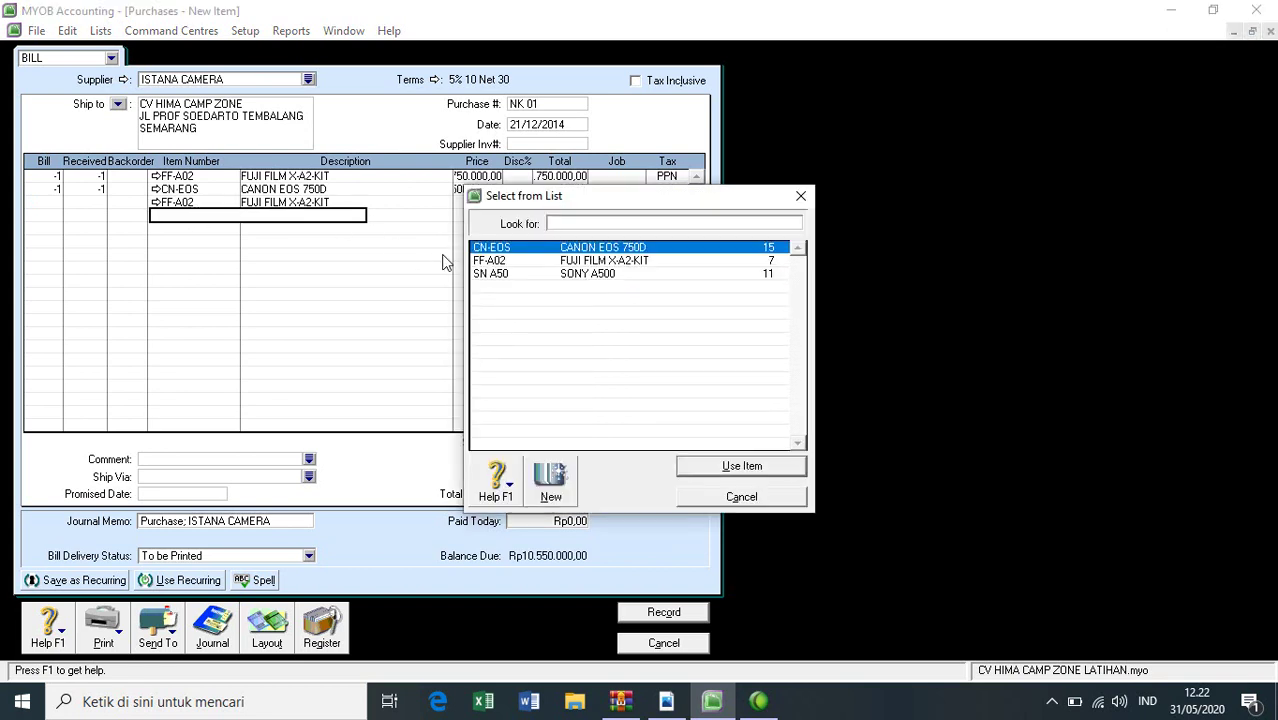
{"action": "double_click", "coordinate": [565, 249]}
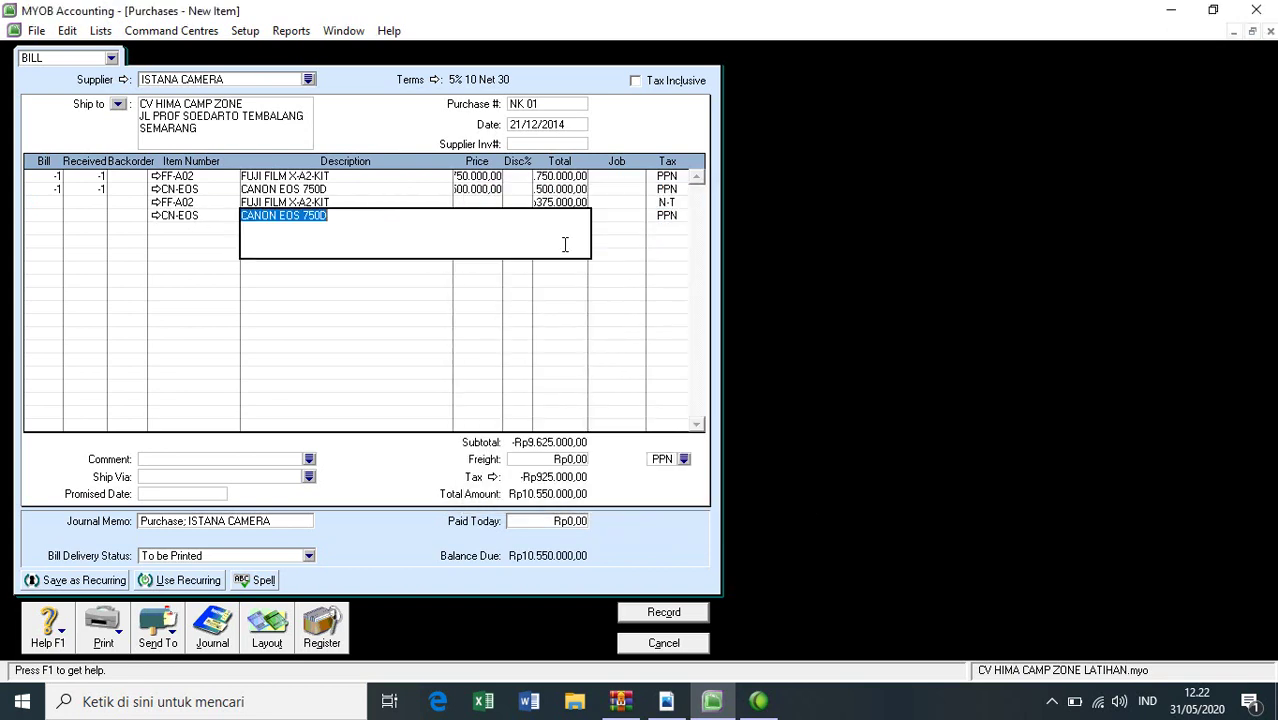
{"action": "key", "text": "Tab"}
{"action": "left_click", "coordinate": [555, 216]}
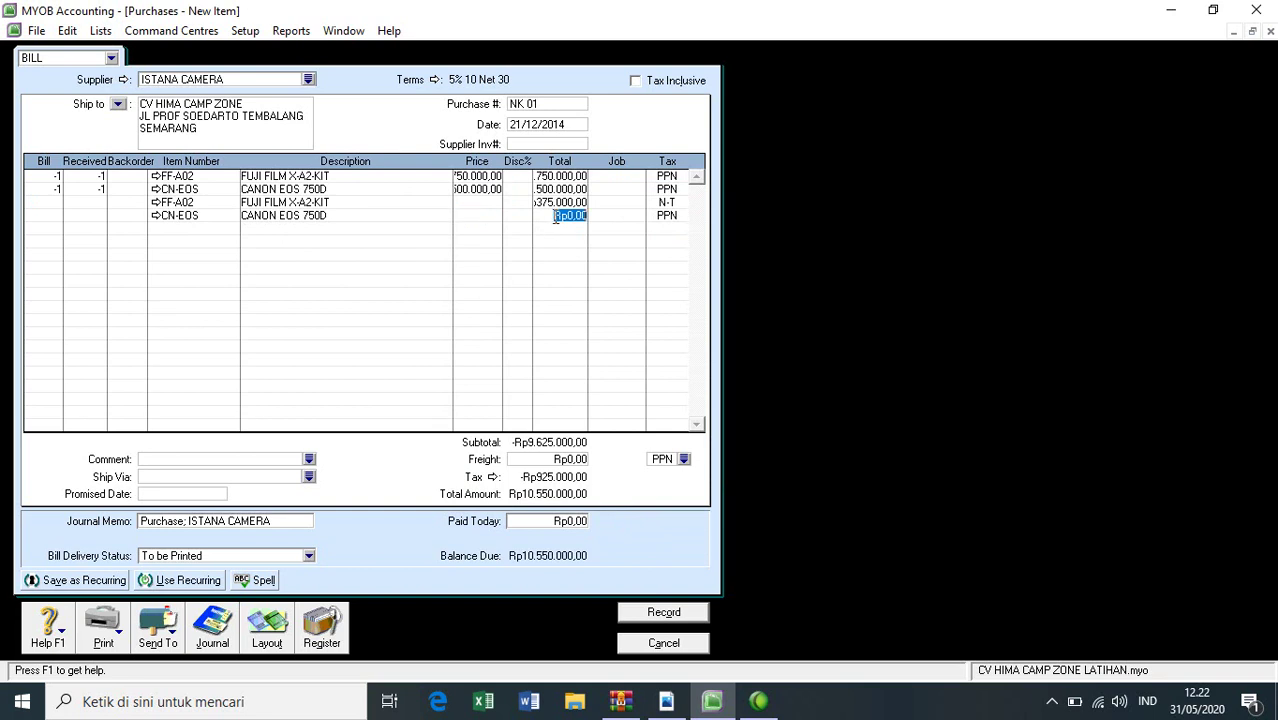
Step: Check the Canon price on the second line and set the fourth line's total to 550000
{"action": "left_click", "coordinate": [565, 190]}
{"action": "left_click", "coordinate": [485, 190]}
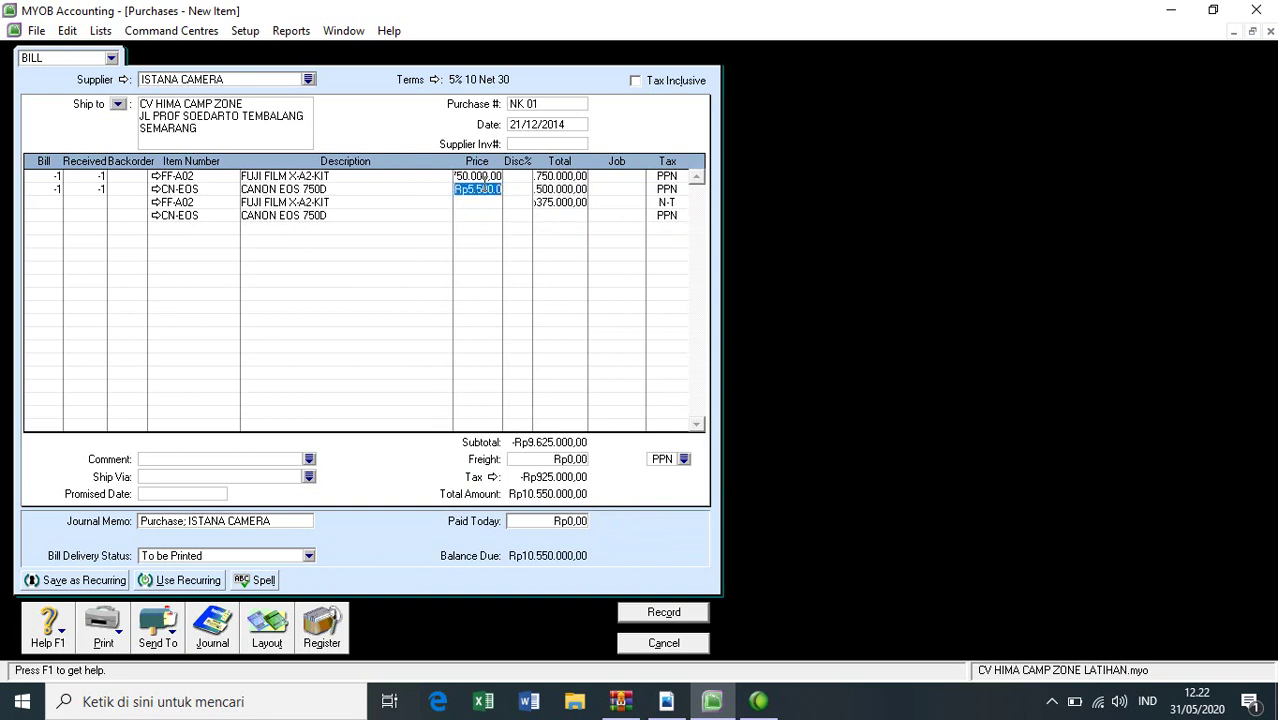
{"action": "left_click", "coordinate": [560, 215]}
{"action": "type", "text": "550000"}
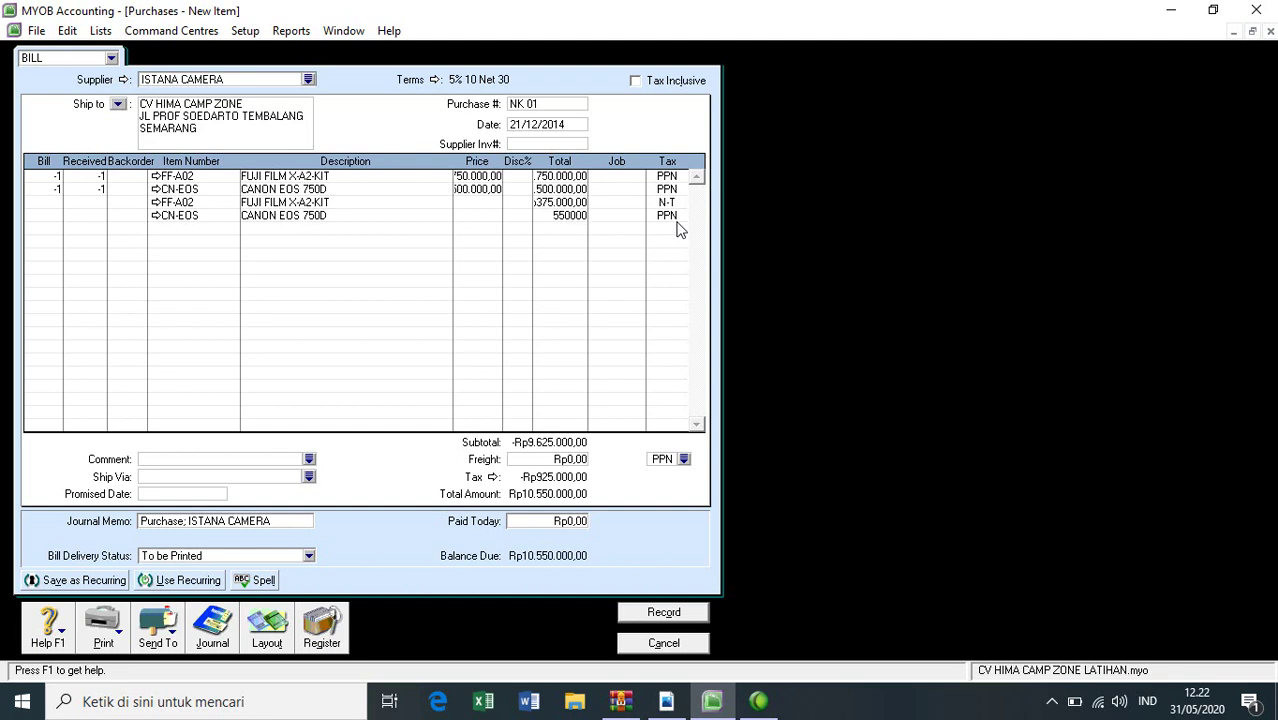
Step: Change the tax code of the fourth line, CN-EOS, to N-T (Not Reportable)
{"action": "left_click", "coordinate": [675, 218]}
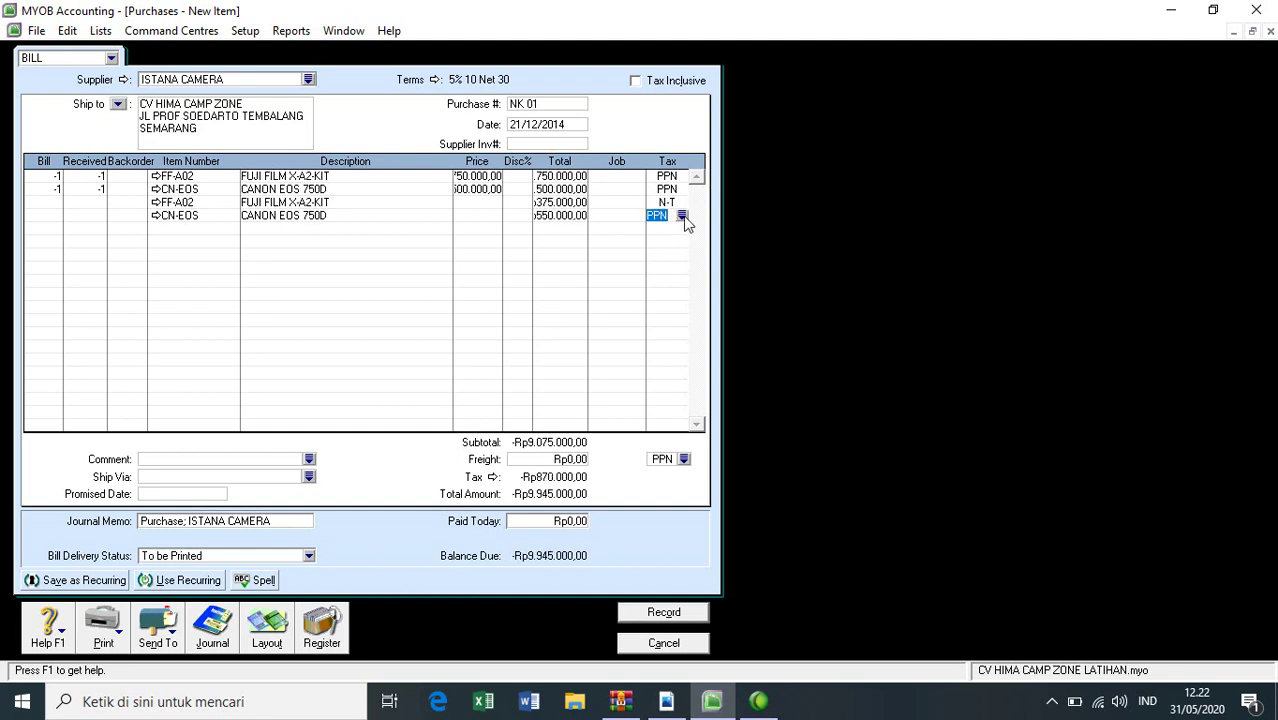
{"action": "left_click", "coordinate": [682, 217]}
{"action": "double_click", "coordinate": [615, 247]}
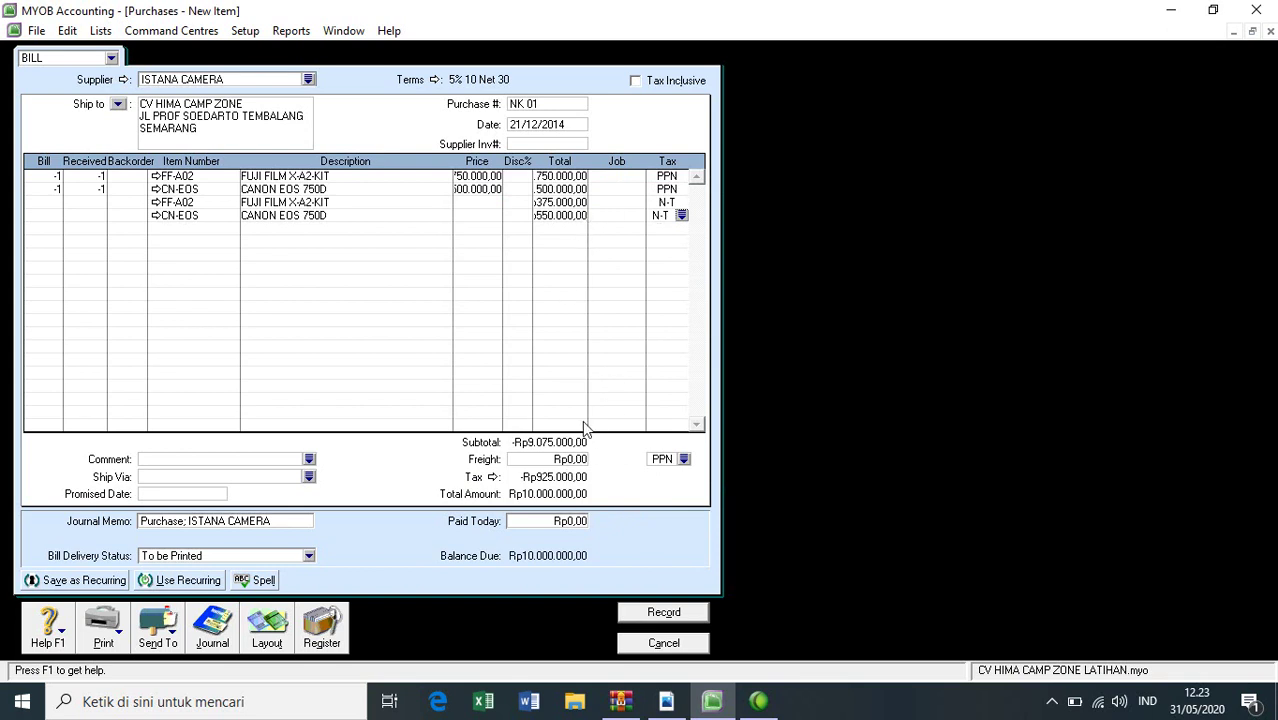
Step: Check the Istana Kamera credit note and re-enter the totals of the third and fourth bill lines as 375000 and 550000
{"action": "left_click", "coordinate": [655, 706]}
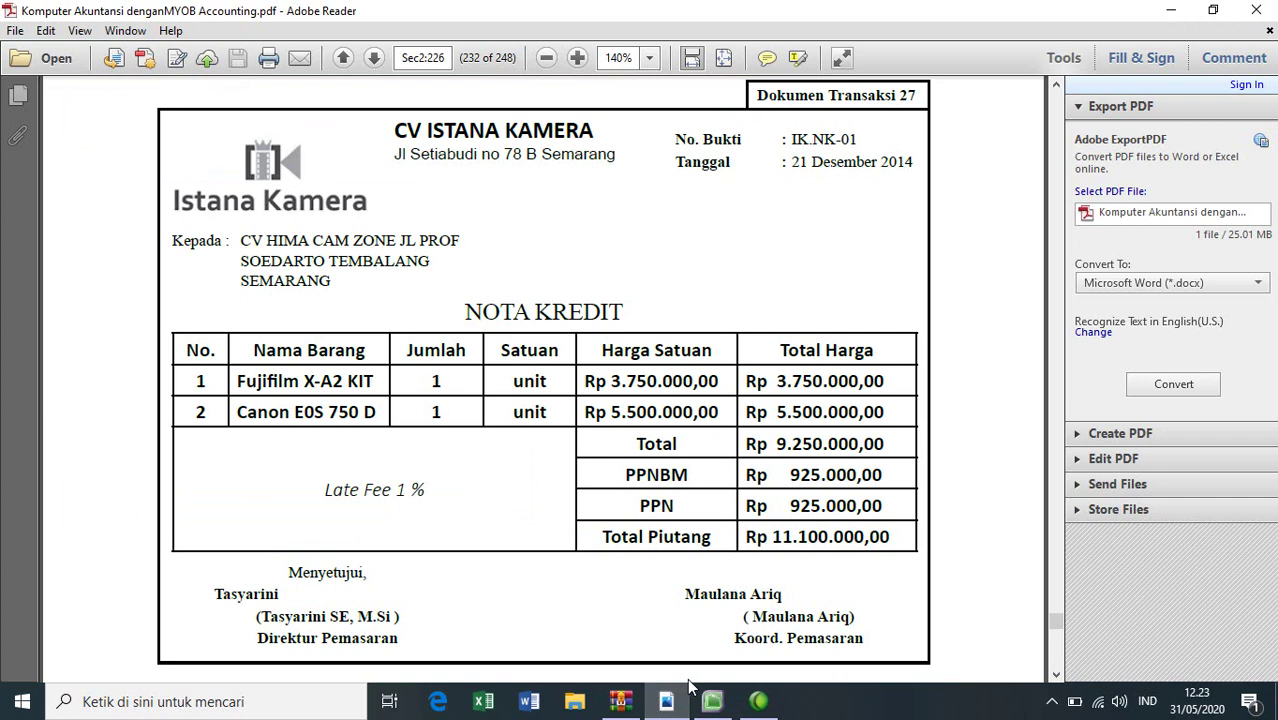
{"action": "mouse_move", "coordinate": [709, 705]}
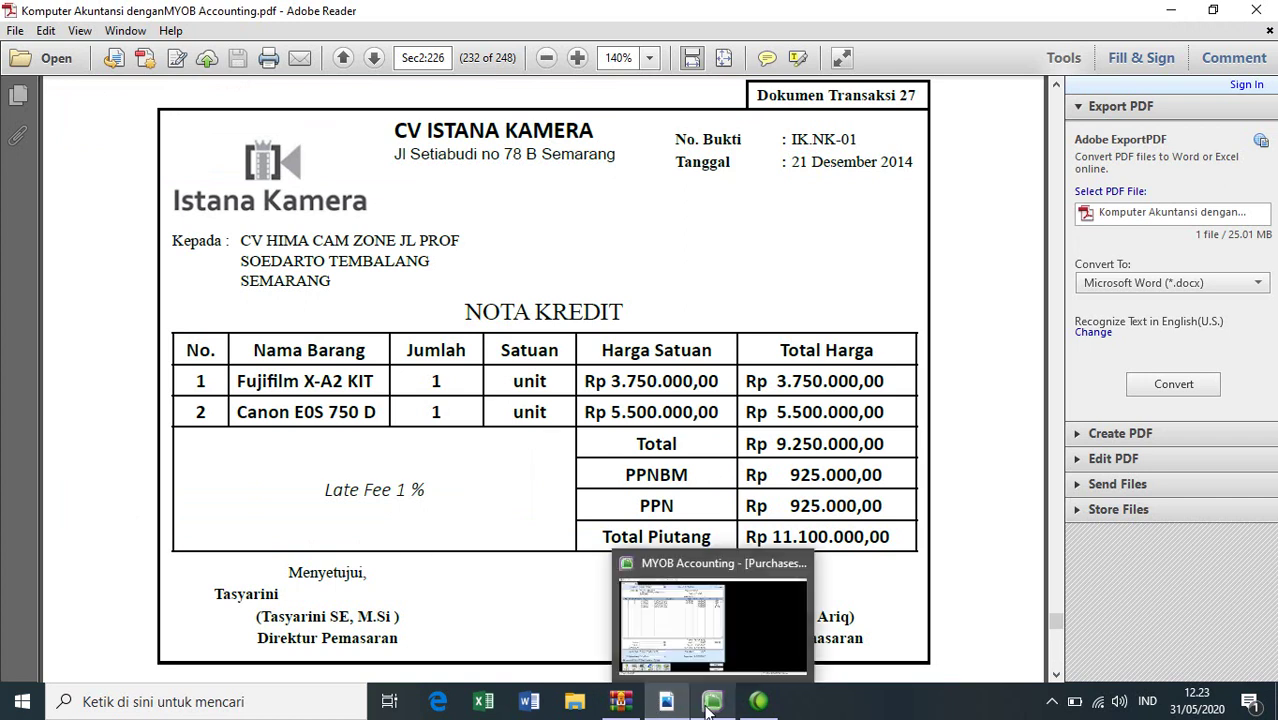
{"action": "left_click", "coordinate": [687, 651]}
{"action": "left_click", "coordinate": [558, 201]}
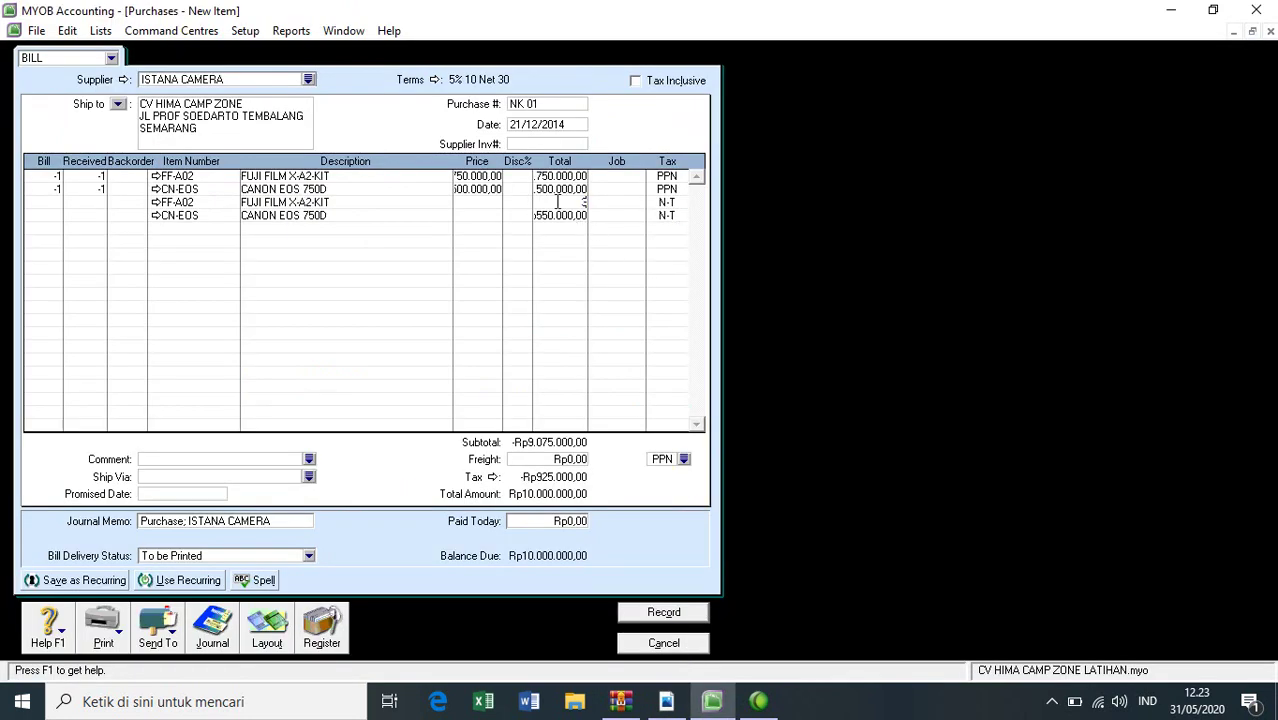
{"action": "type", "text": "375000"}
{"action": "left_click", "coordinate": [560, 217]}
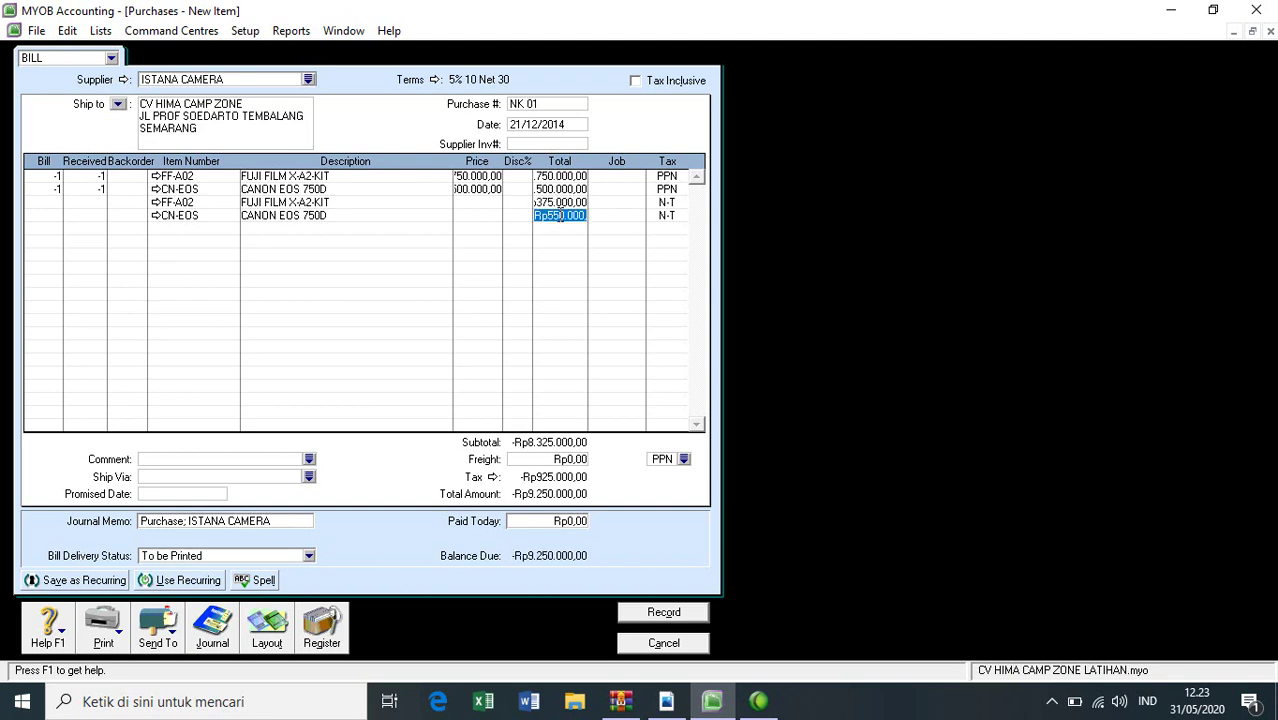
{"action": "type", "text": "550.000"}
{"action": "key", "text": "Return"}
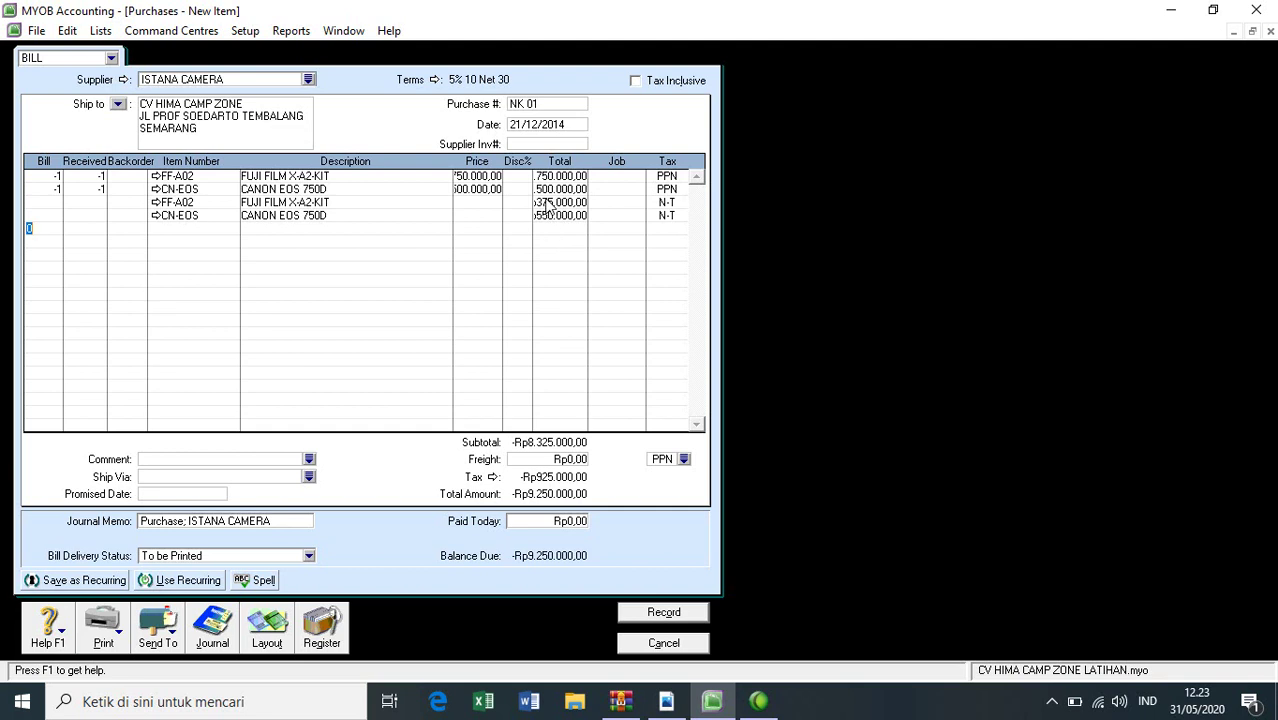
Step: Set the total of the third line, FF-A02, to -375000 and check the Canon price on the second line
{"action": "left_click", "coordinate": [550, 202]}
{"action": "key", "text": "BackSpace"}
{"action": "type", "text": "-375"}
{"action": "type", "text": "000"}
{"action": "left_click", "coordinate": [557, 218]}
{"action": "left_click", "coordinate": [556, 190]}
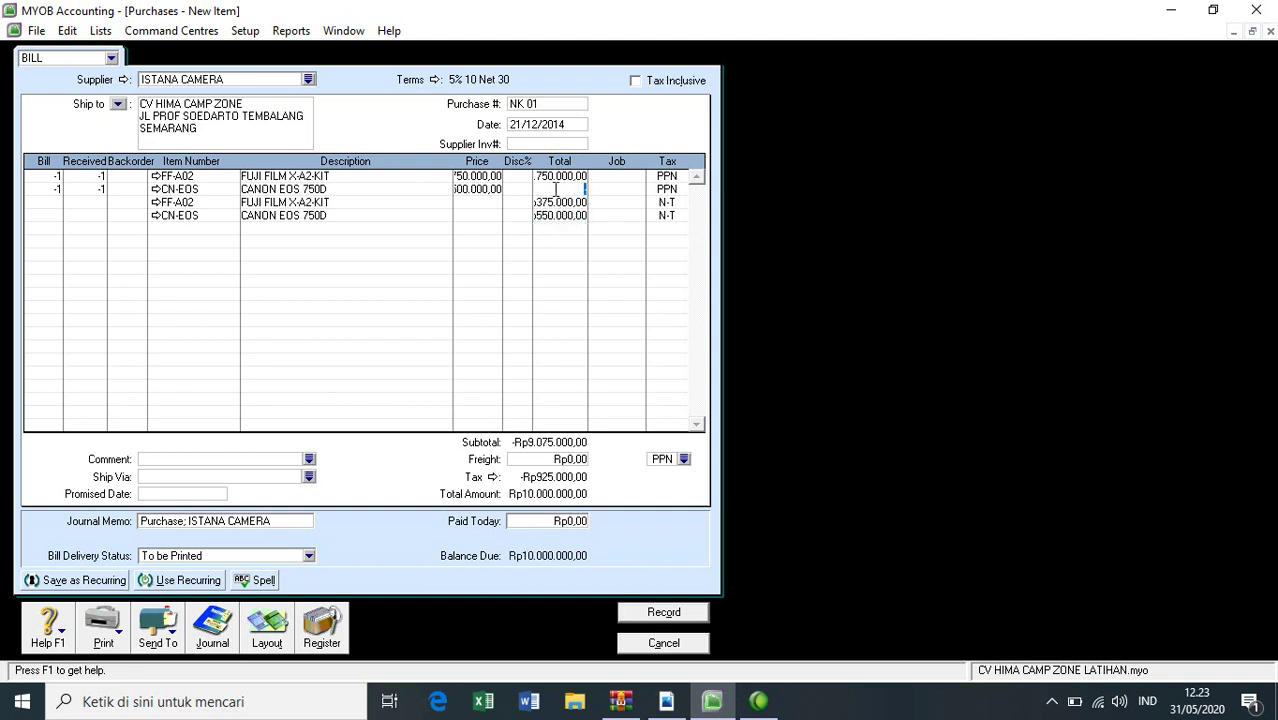
{"action": "left_click", "coordinate": [484, 196]}
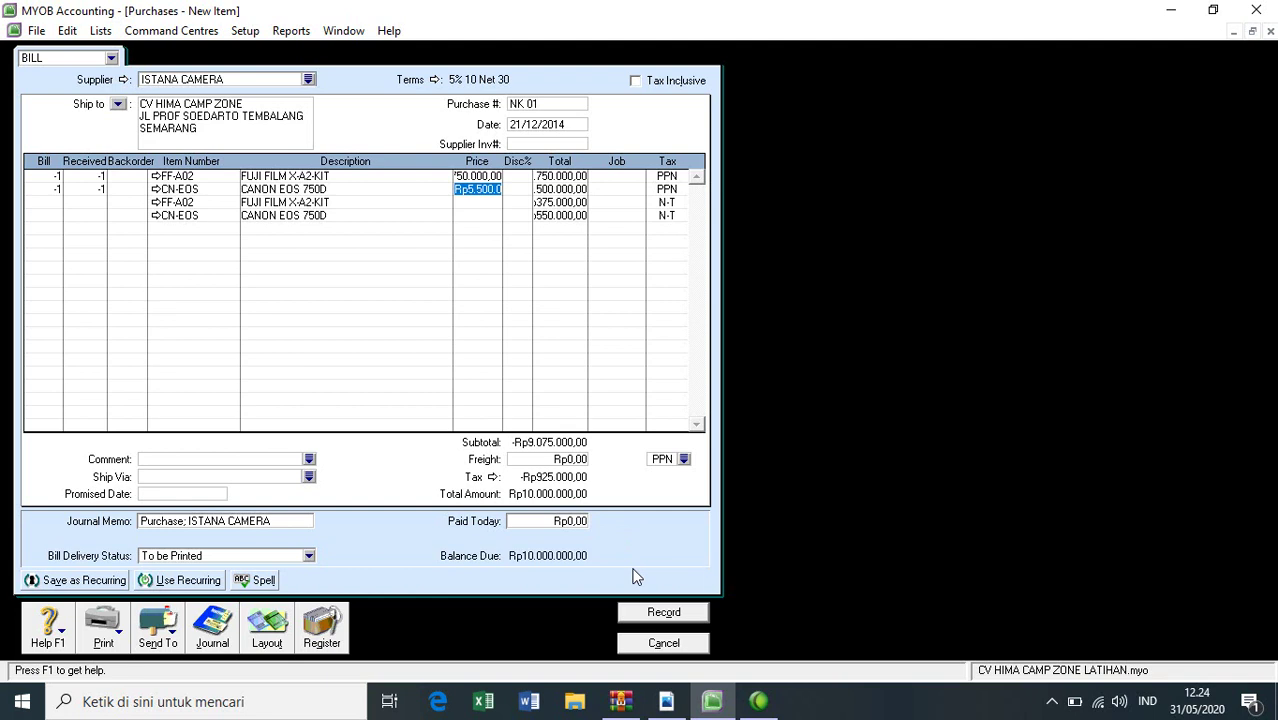
Step: Review the amounts on the credit note and re-enter the third line's total as -375000
{"action": "left_click", "coordinate": [657, 706]}
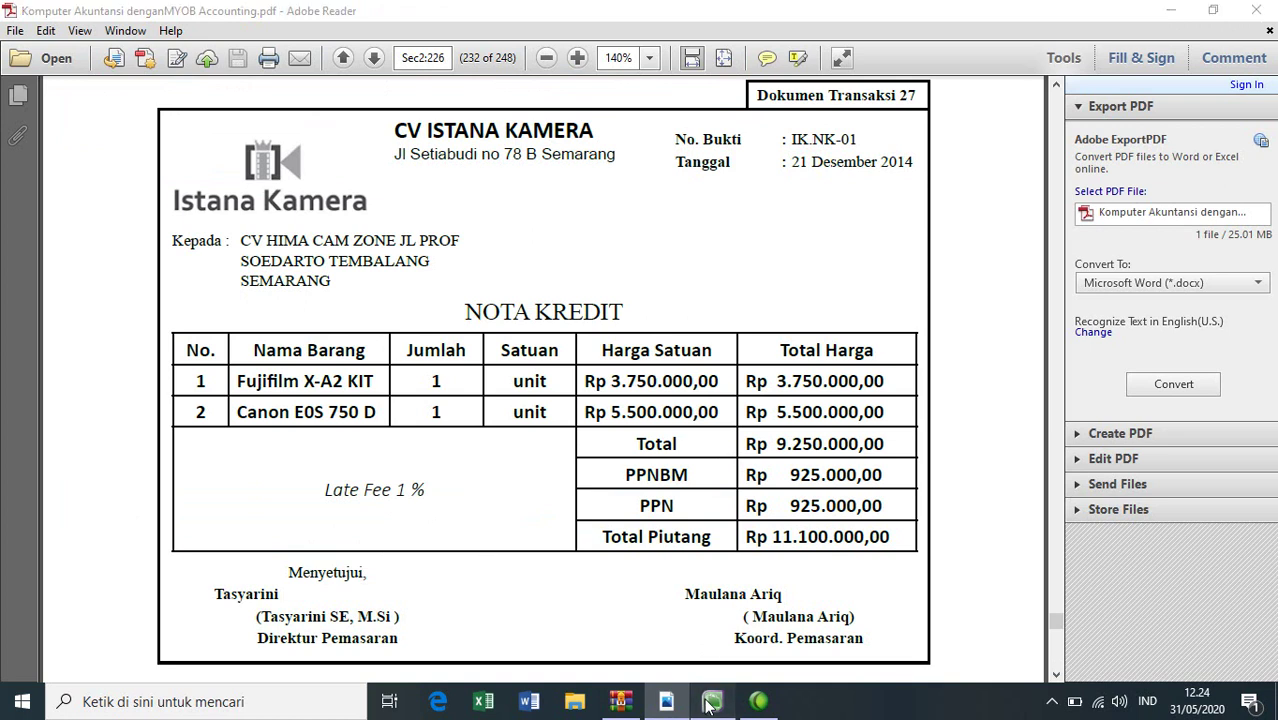
{"action": "left_click", "coordinate": [712, 701]}
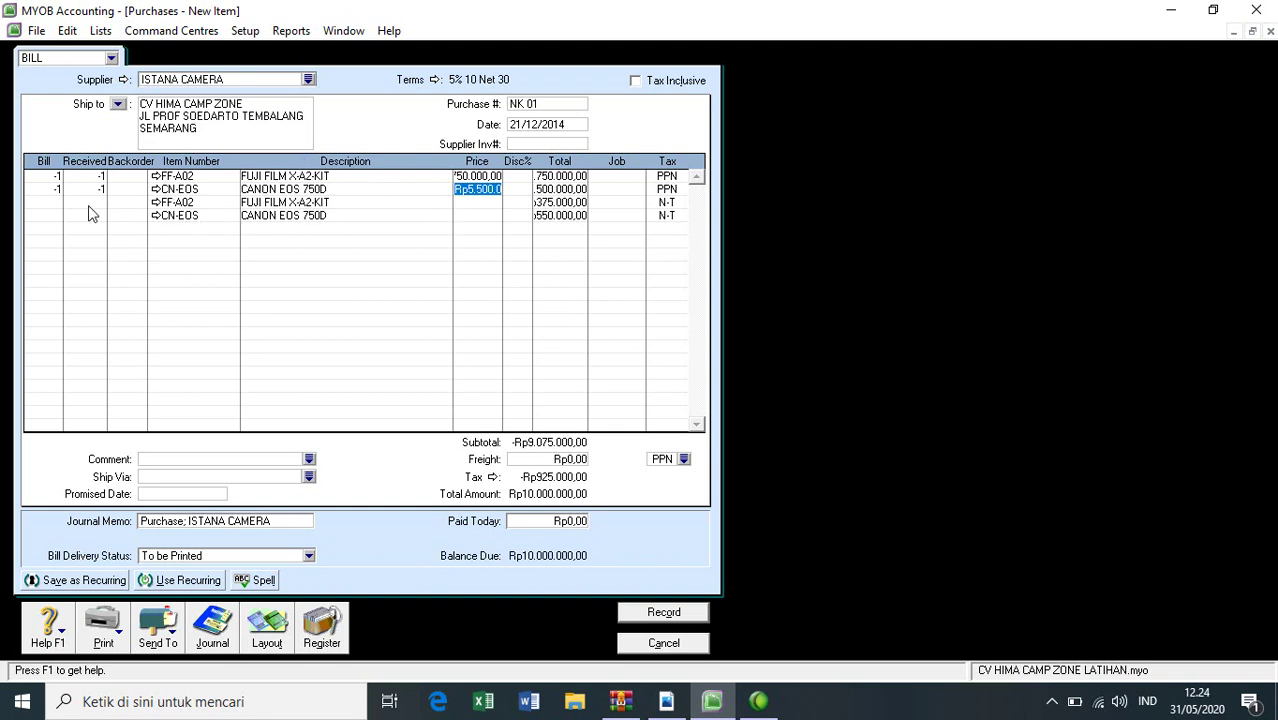
{"action": "left_click", "coordinate": [549, 203]}
{"action": "type", "text": "375000"}
{"action": "left_click", "coordinate": [490, 204]}
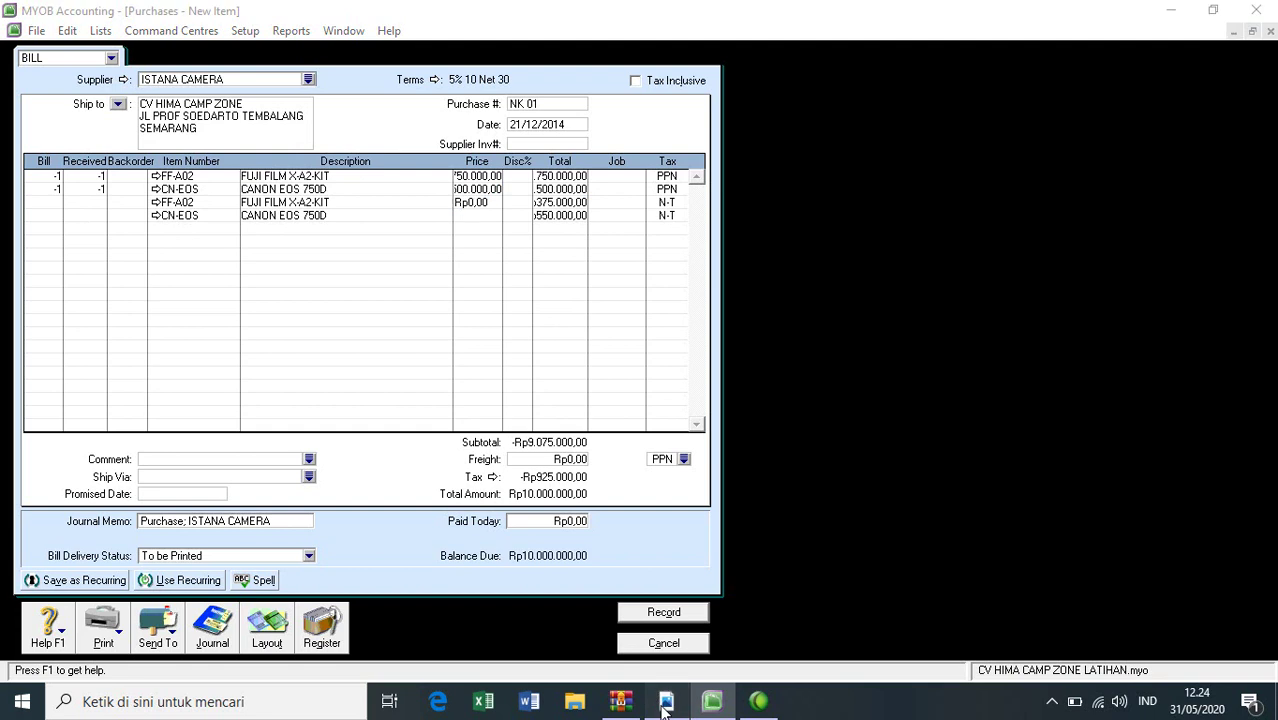
Step: Compare the prices of the first two bill lines, FF-A02 and CN-EOS, with the unit prices on the credit note
{"action": "left_click", "coordinate": [665, 704]}
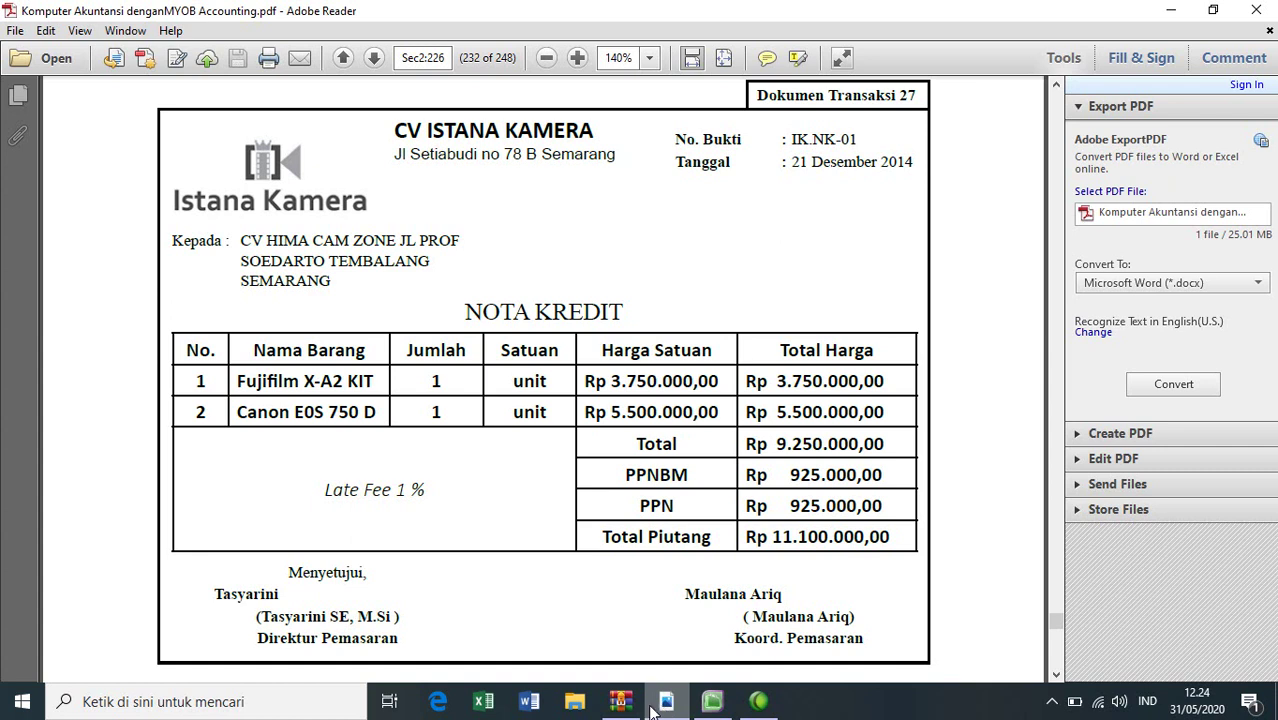
{"action": "left_click", "coordinate": [710, 704]}
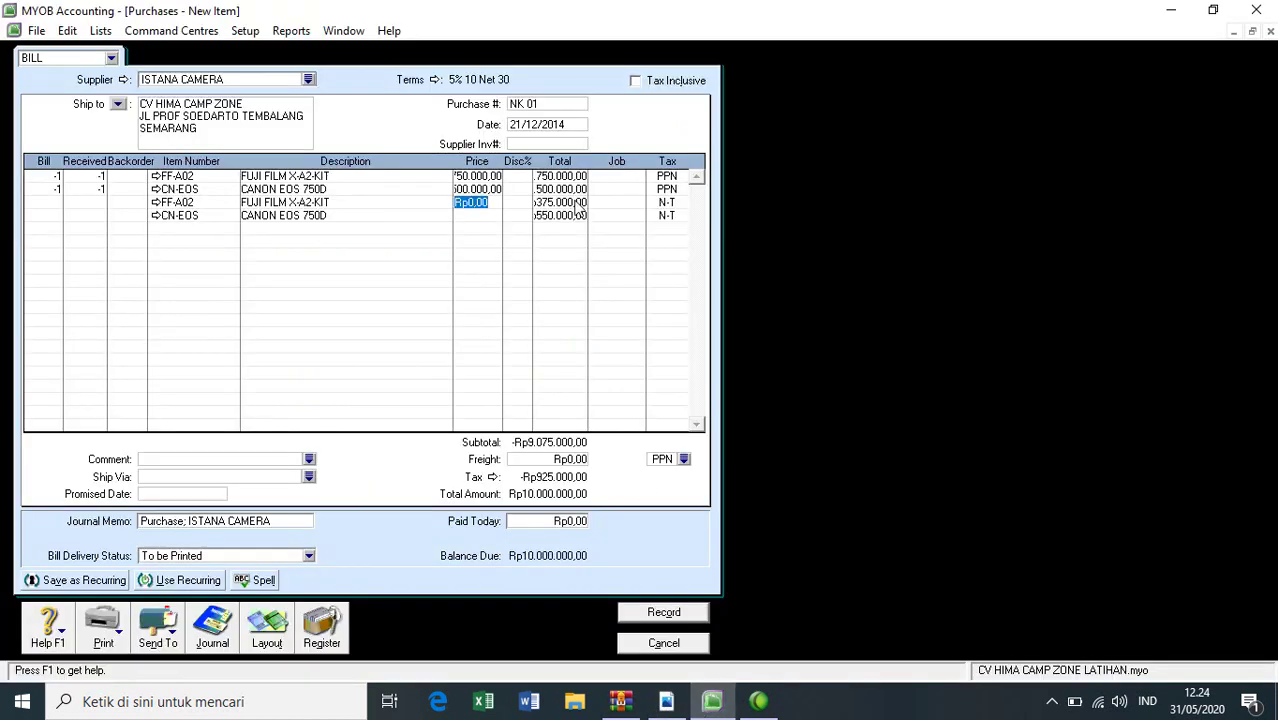
{"action": "left_click", "coordinate": [555, 190]}
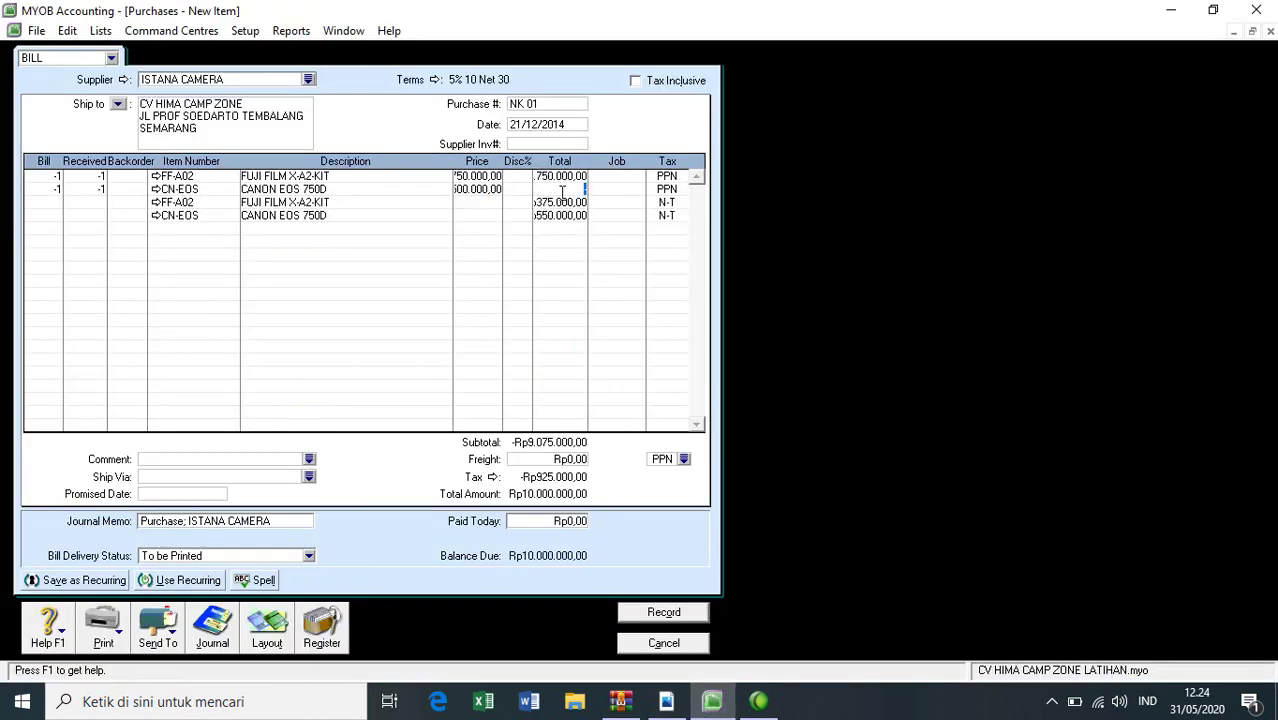
{"action": "left_click", "coordinate": [485, 187]}
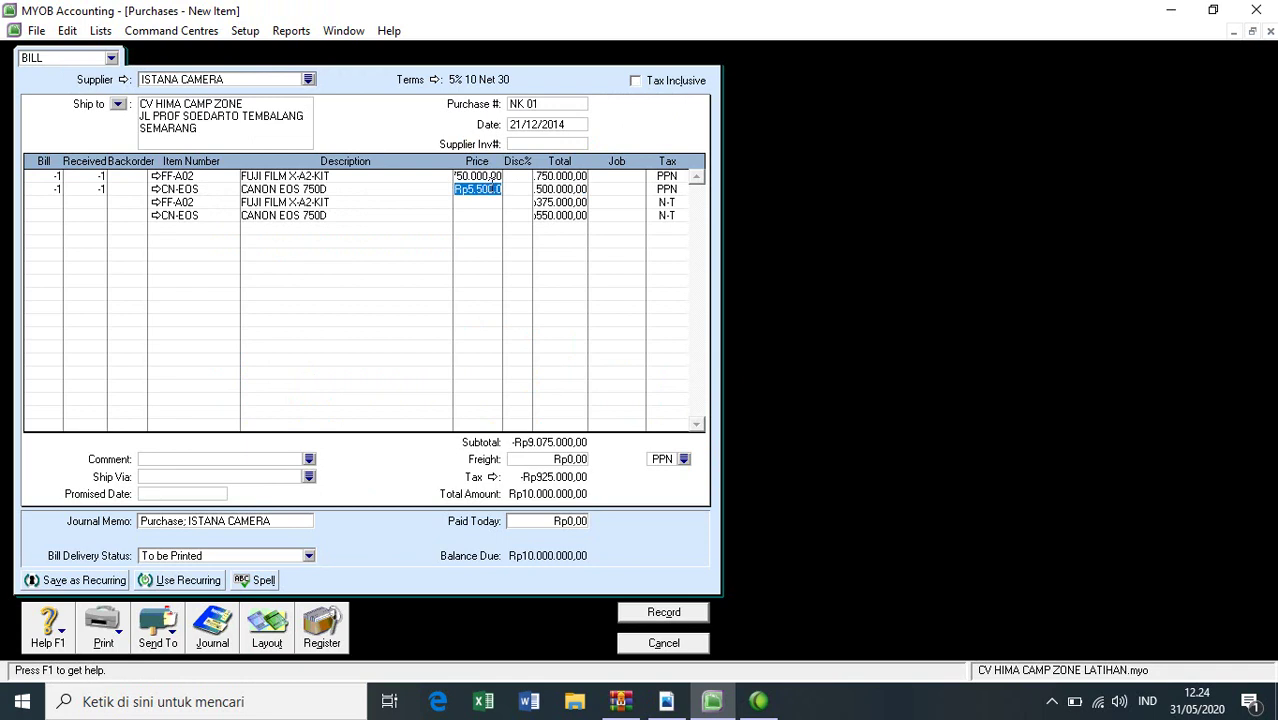
{"action": "left_click", "coordinate": [492, 175]}
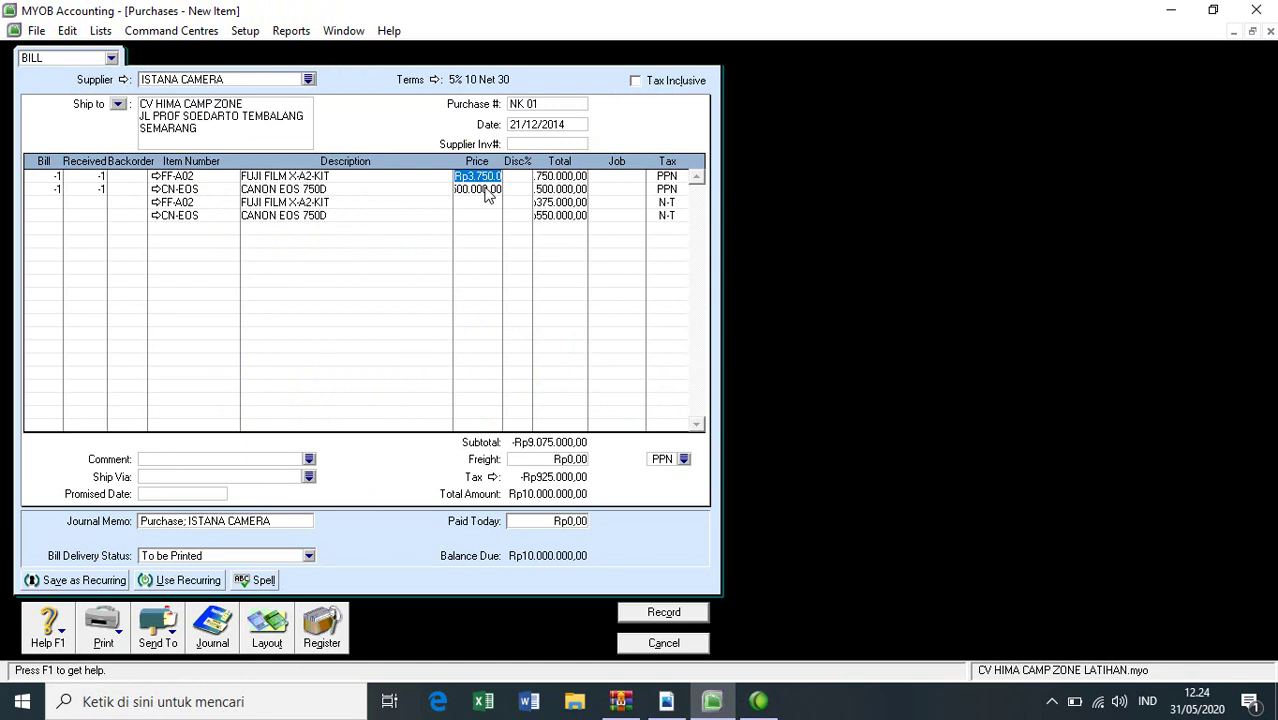
{"action": "left_click", "coordinate": [487, 192]}
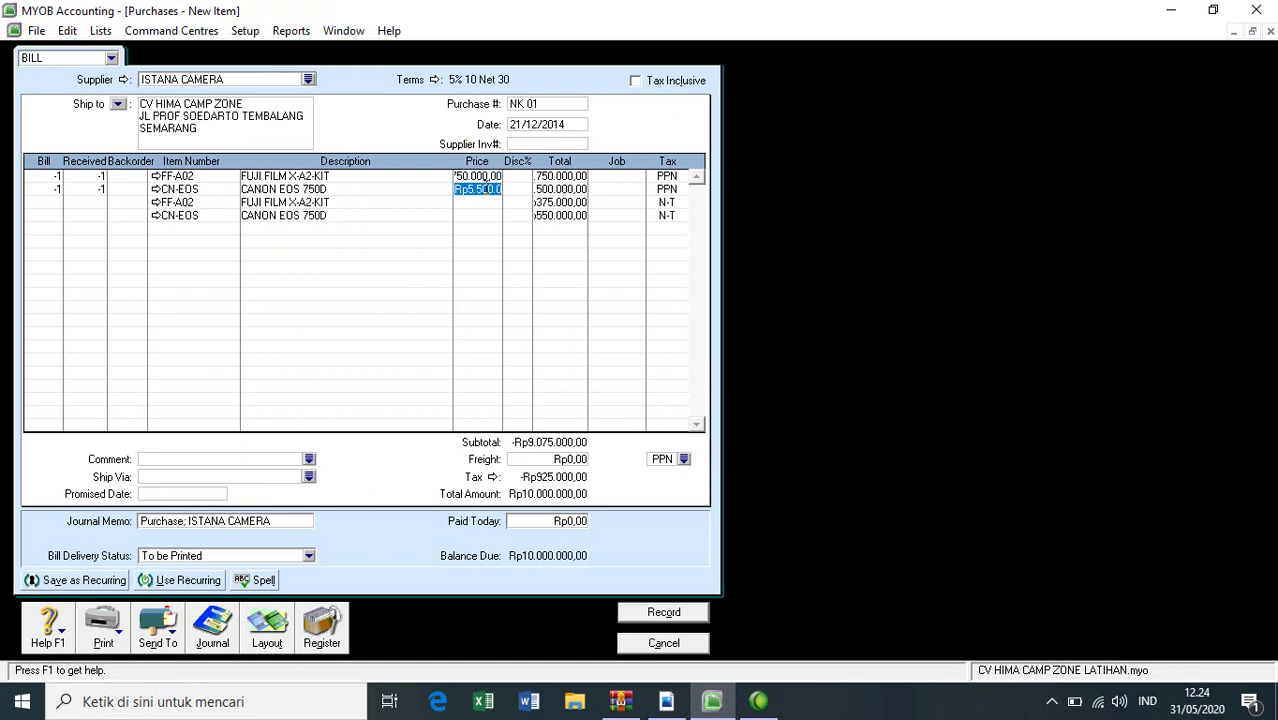
Step: Re-enter the unit prices as 3750000 for the first line, FF-A02, and 5500000 for the second line, CN-EOS
{"action": "left_click", "coordinate": [480, 177]}
{"action": "type", "text": "3750"}
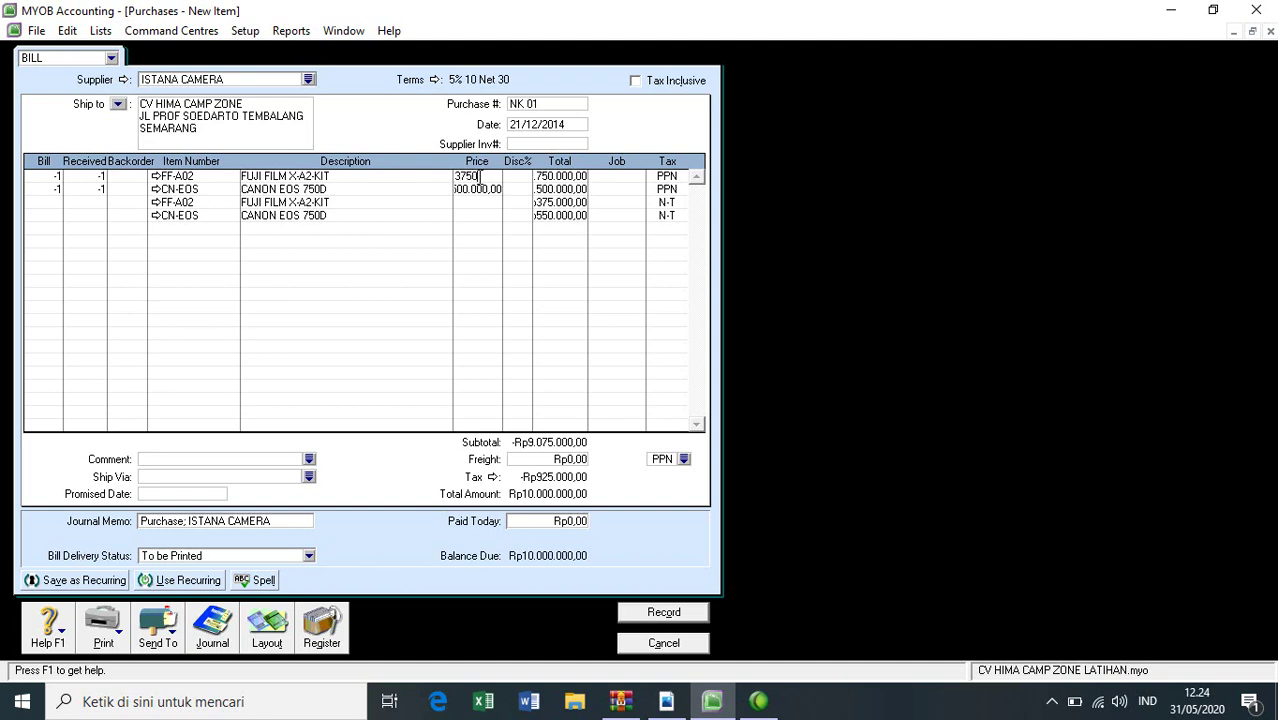
{"action": "type", "text": "000"}
{"action": "left_click", "coordinate": [483, 190]}
{"action": "type", "text": "55"}
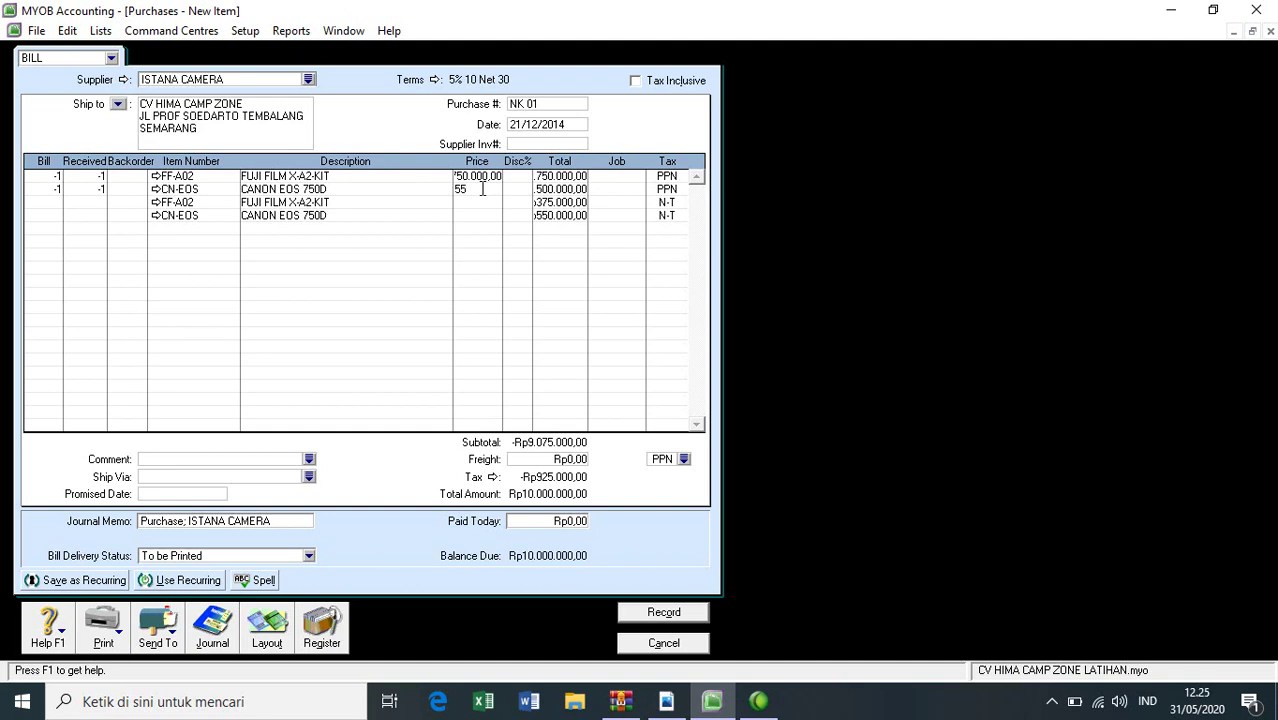
{"action": "type", "text": "00000"}
{"action": "key", "text": "Return"}
Step: Check the first line's total and price against the Istana Kamera credit note in the PDF
{"action": "left_click", "coordinate": [546, 176]}
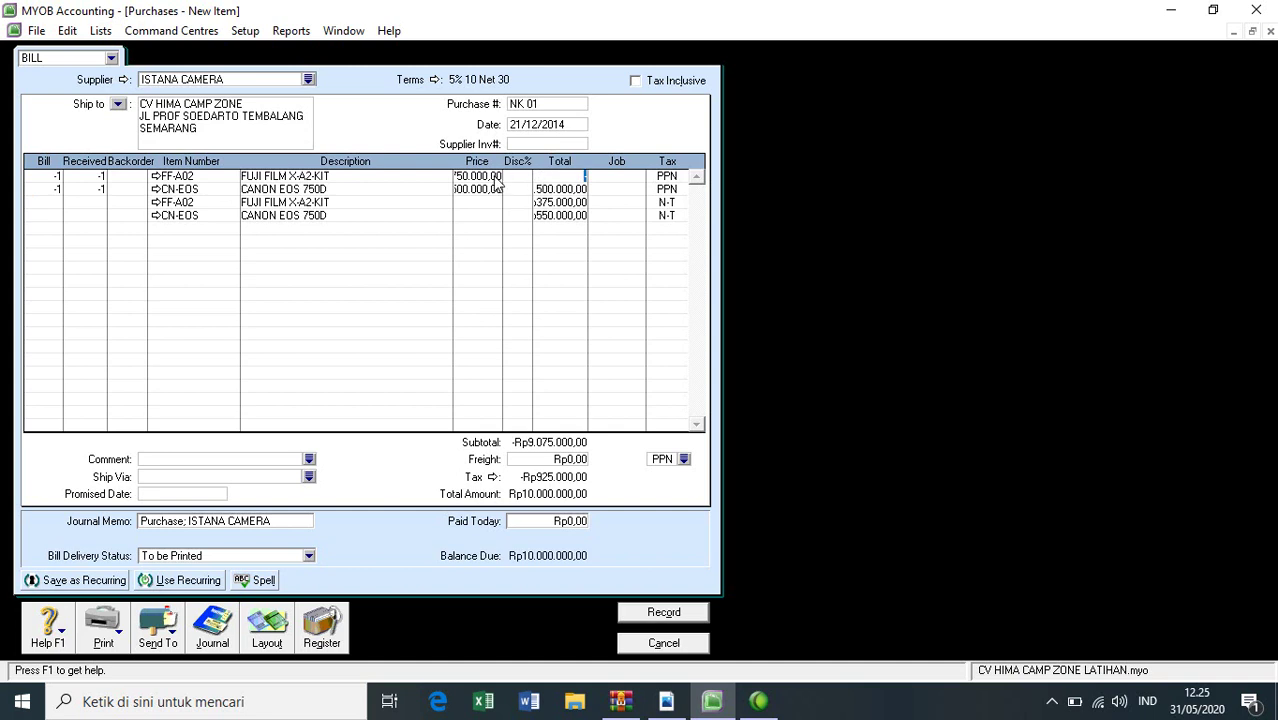
{"action": "left_click", "coordinate": [497, 176]}
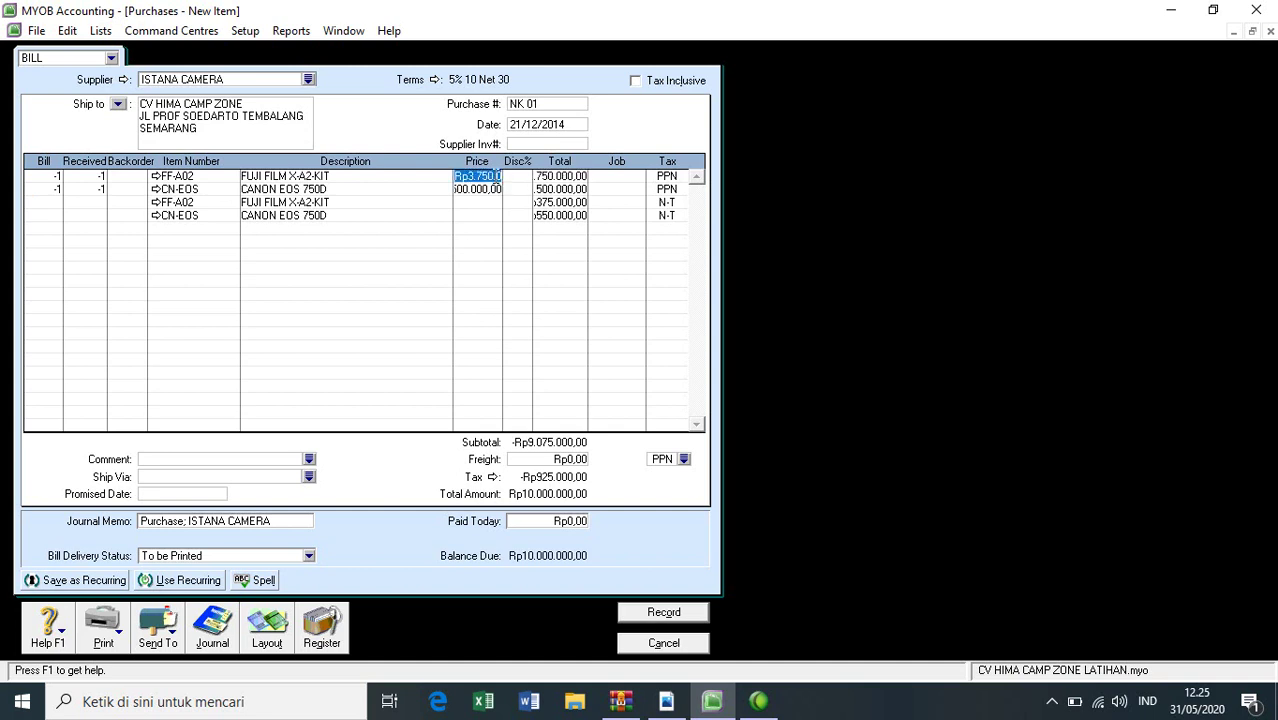
{"action": "left_click", "coordinate": [668, 702]}
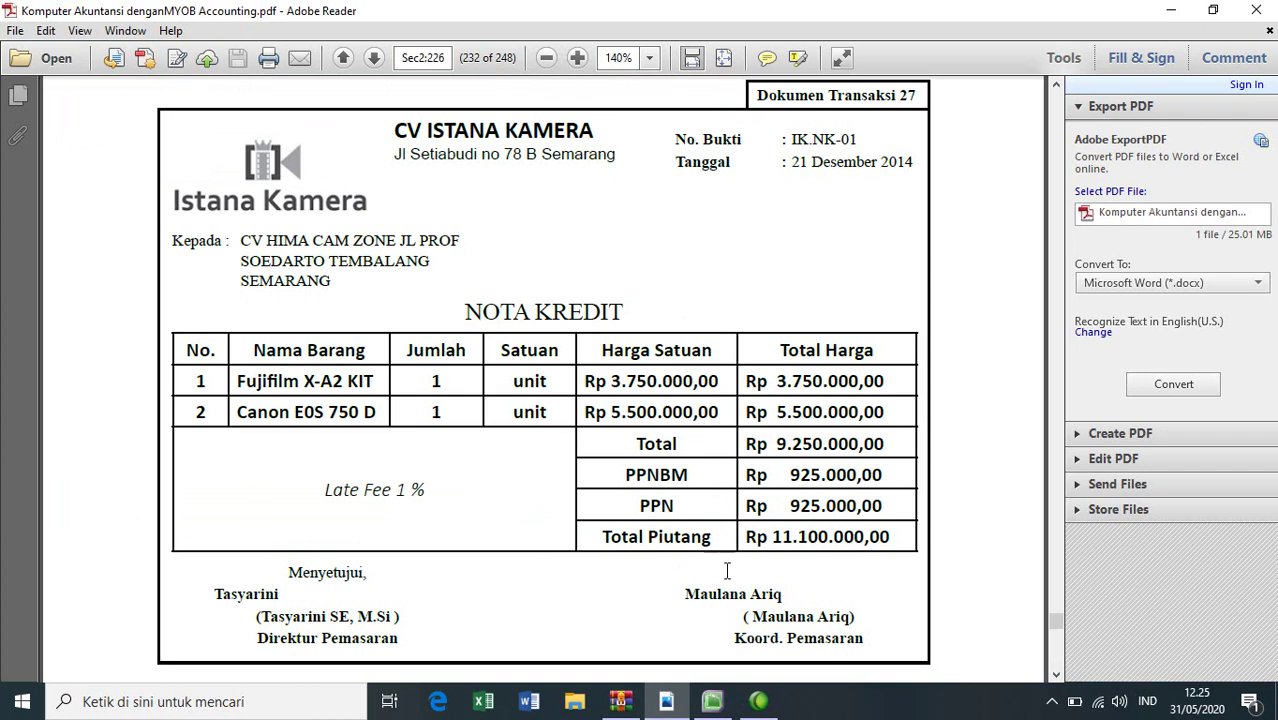
{"action": "left_click", "coordinate": [710, 703]}
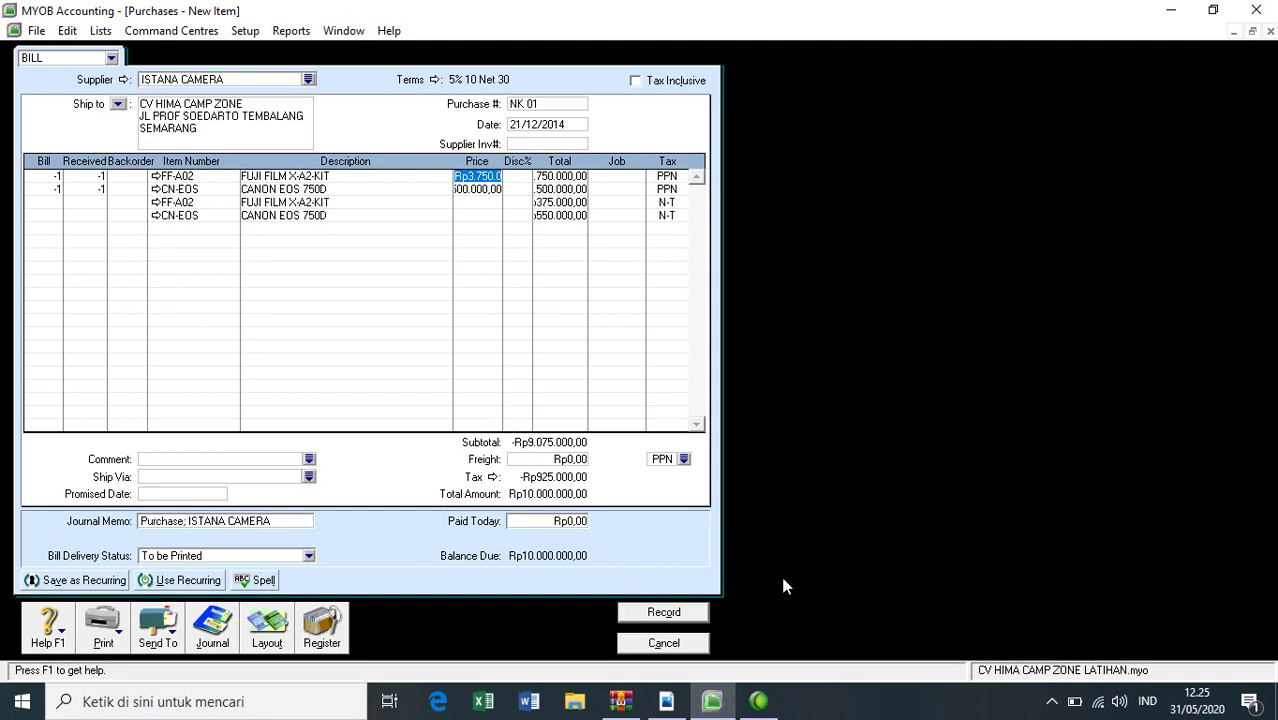
{"action": "left_click", "coordinate": [1051, 701]}
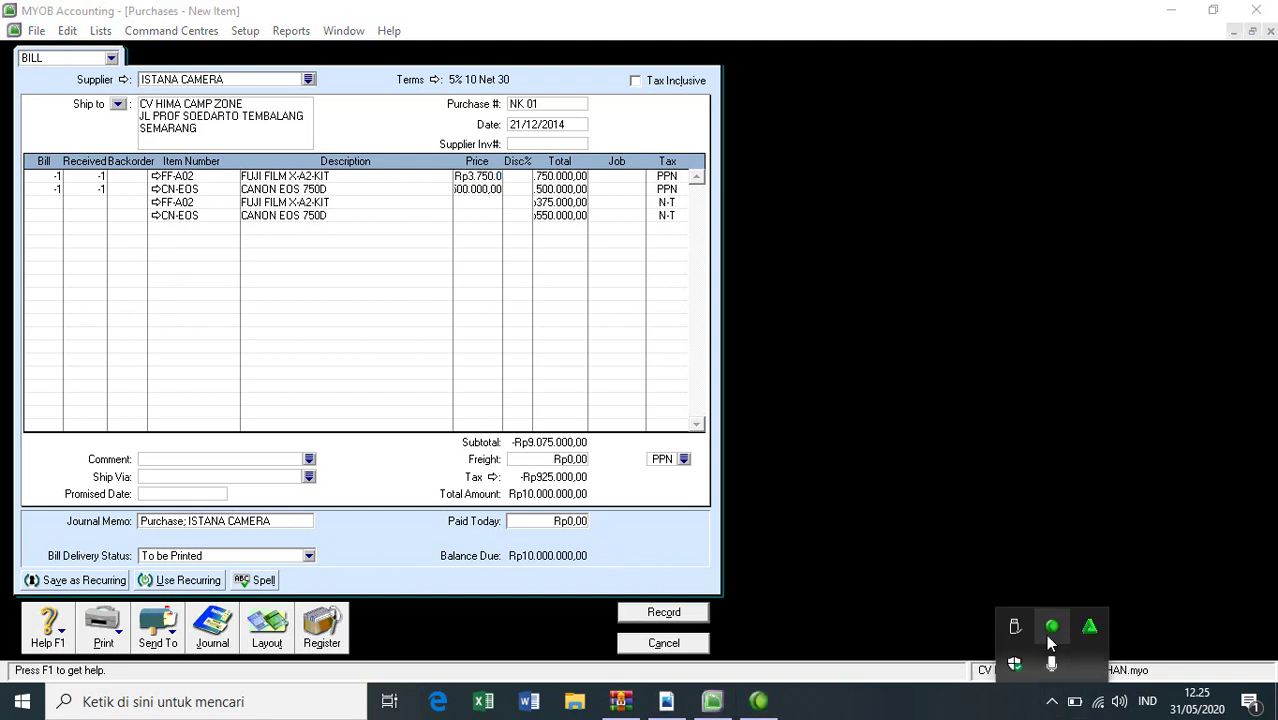
{"action": "right_click", "coordinate": [1051, 630]}
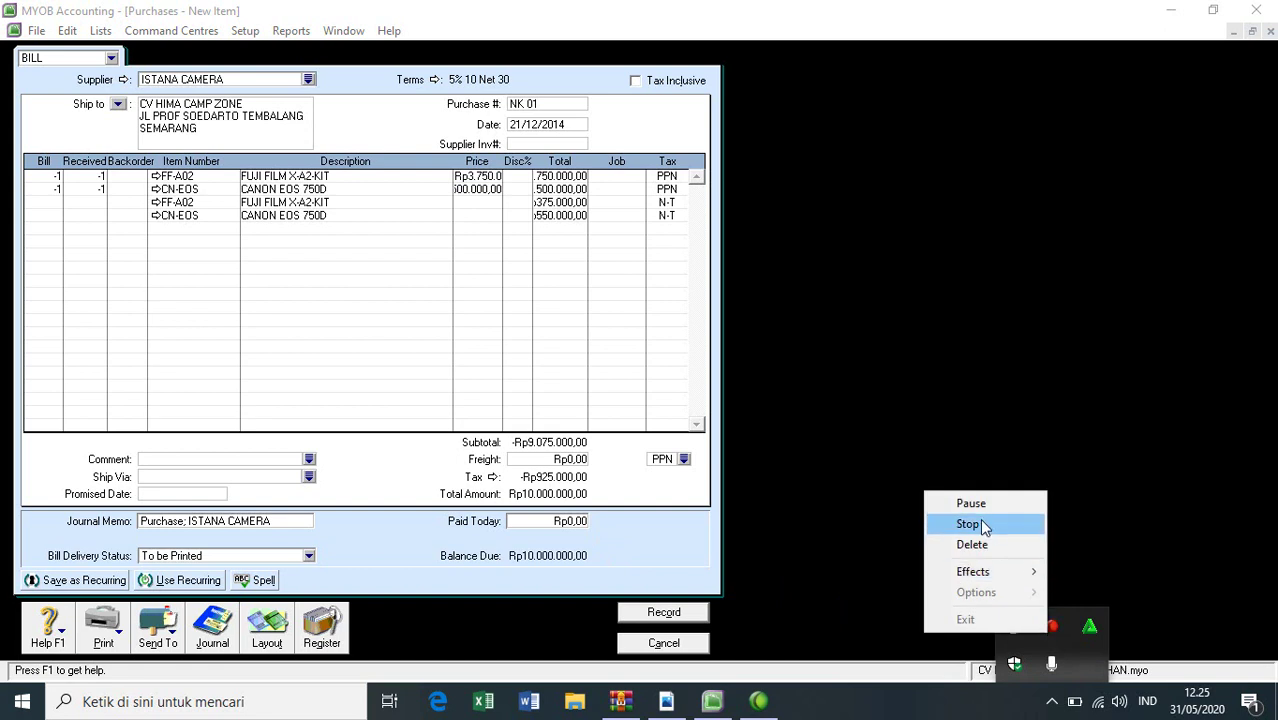